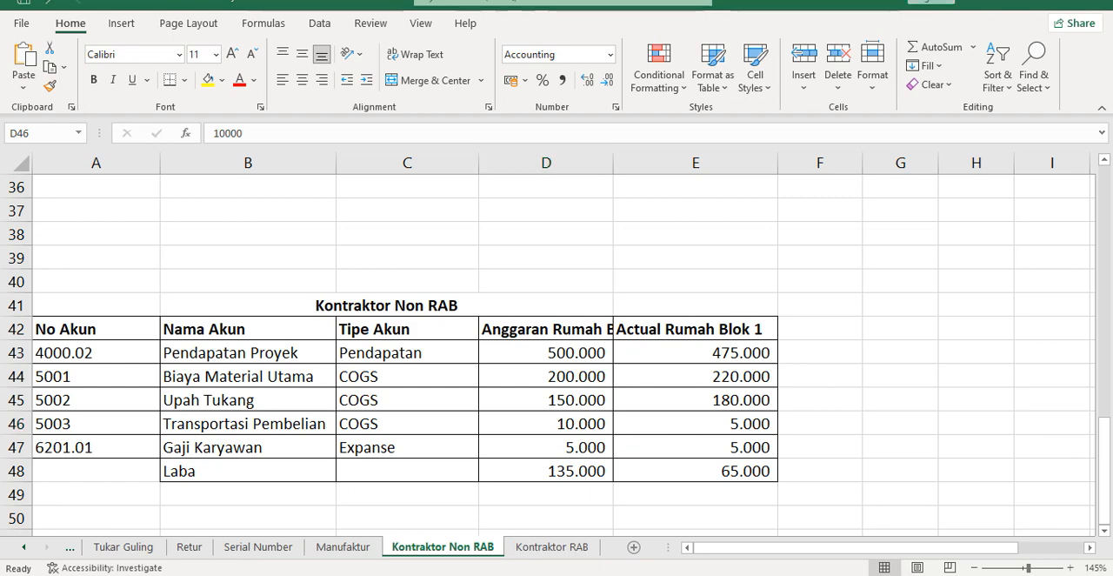
Step: Switch from the Excel sheet to Accurate and open the project list
click(478, 574)
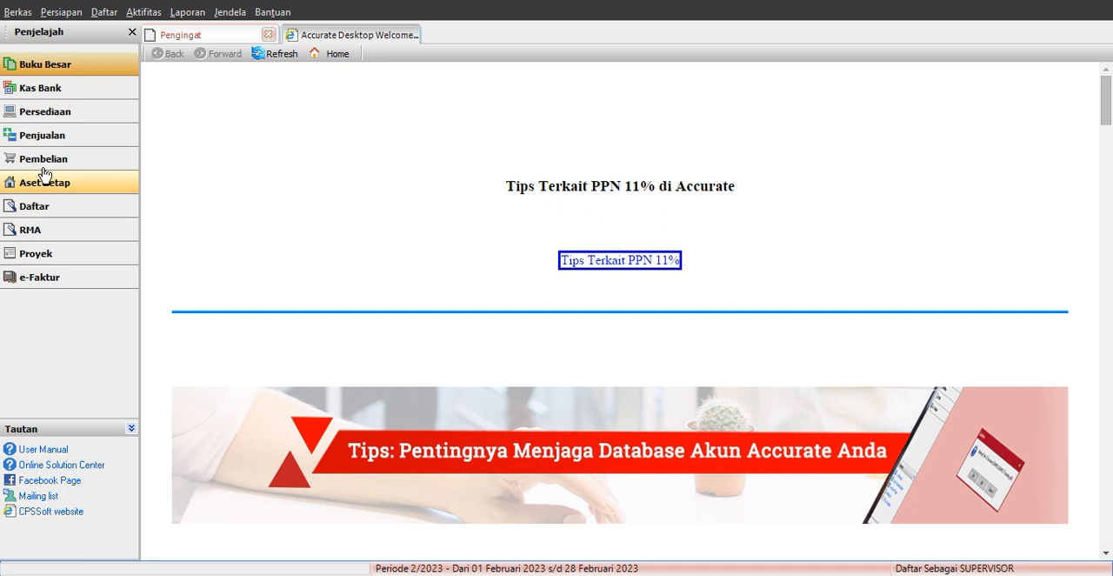
click(54, 208)
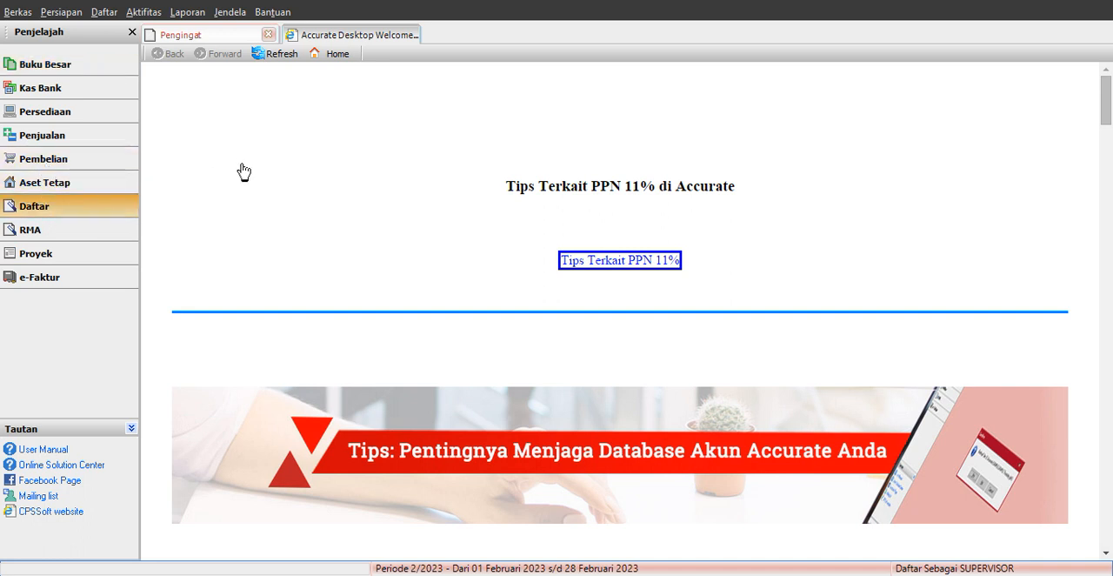
click(66, 210)
click(187, 164)
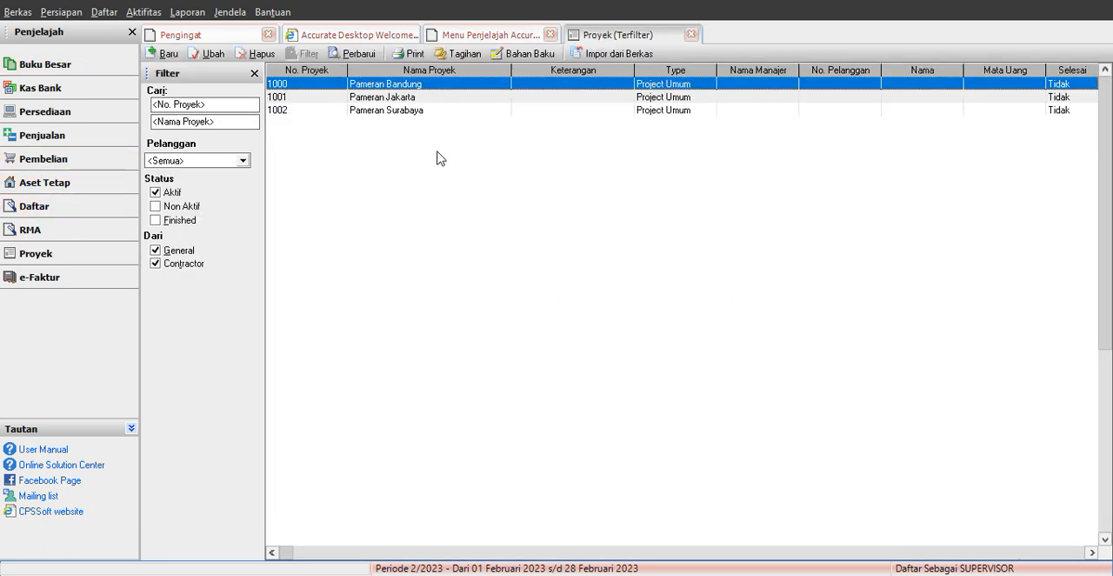
Step: Create a new General project and name it Proyek Rumah Blok 1
click(160, 54)
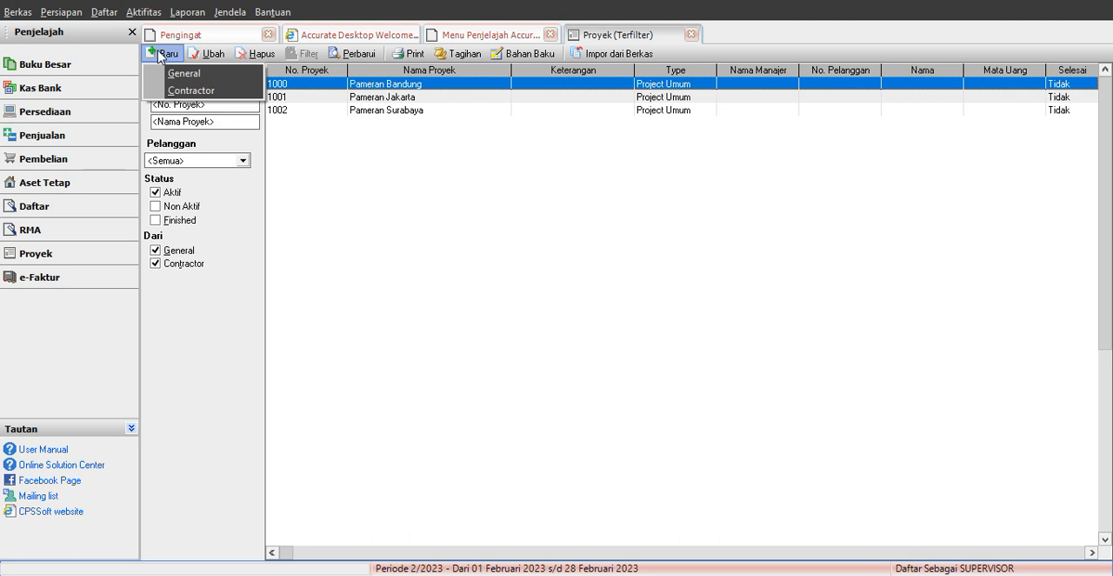
click(191, 82)
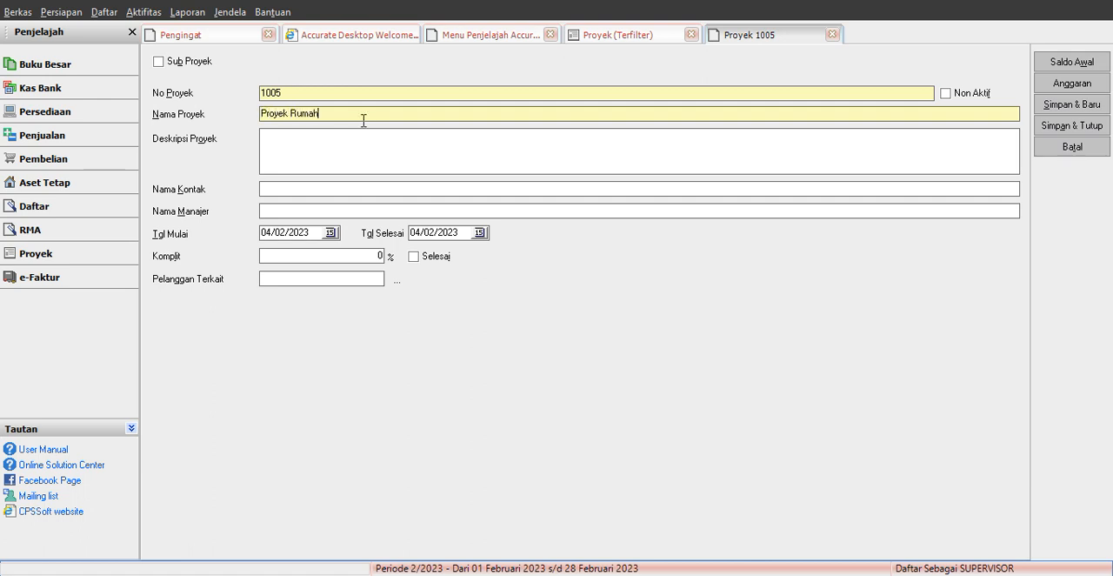
text(Proyek Rumah Blok 1)
Step: Open the project's budget, look up the project income in the Excel sheet, and set February for Pendapatan Proyek to 5000000 in Accurate
click(1062, 84)
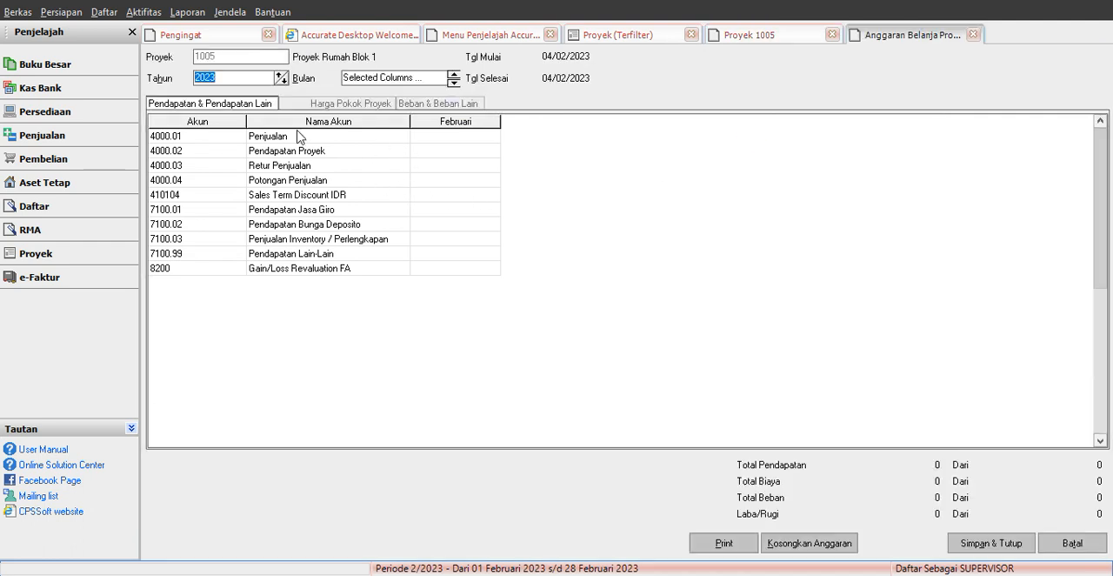
click(416, 152)
click(551, 539)
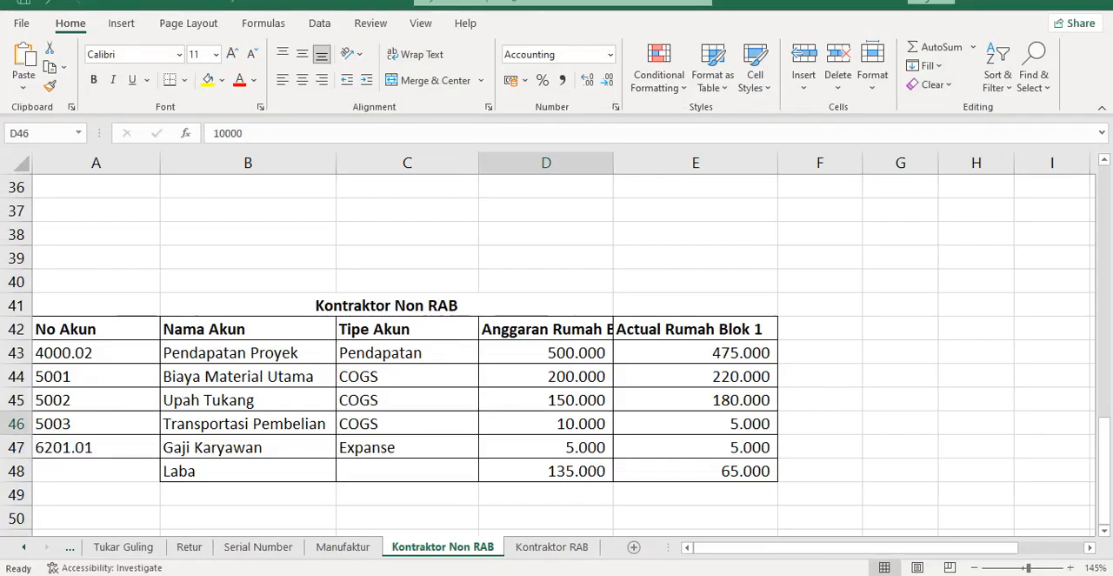
click(582, 360)
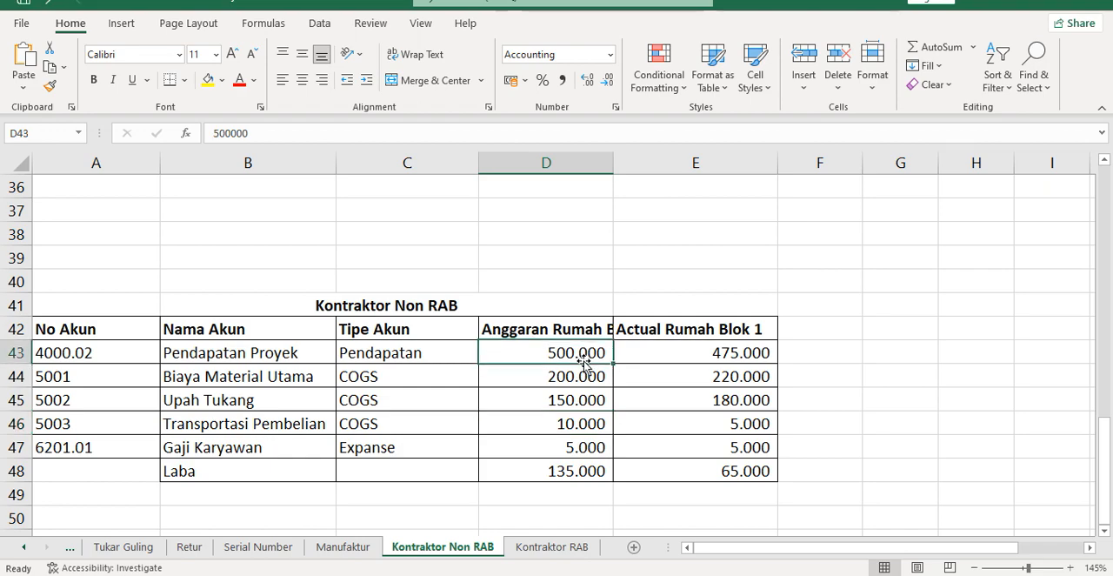
key(alt+Tab)
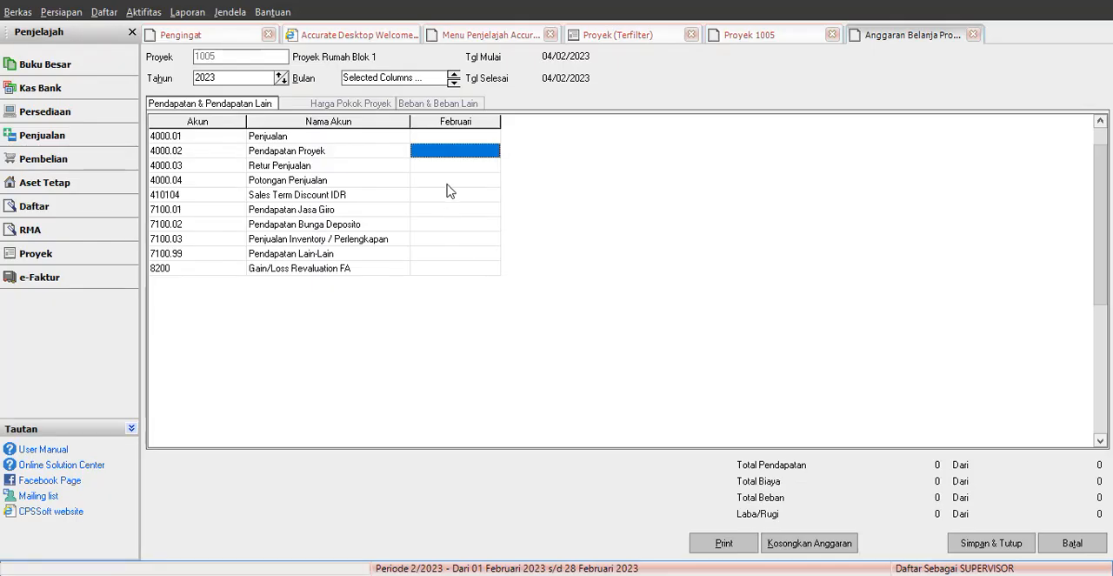
text(5000000)
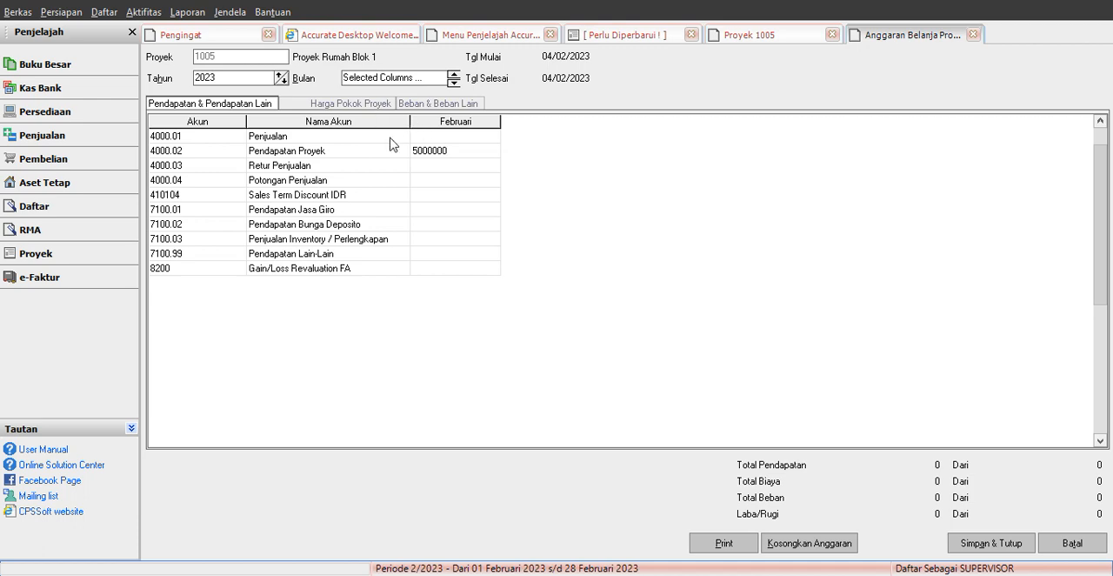
Step: Look up the main material cost in Excel, and in Accurate's project cost budget set February for Biaya Material Utama to 2000000
key(alt+Tab)
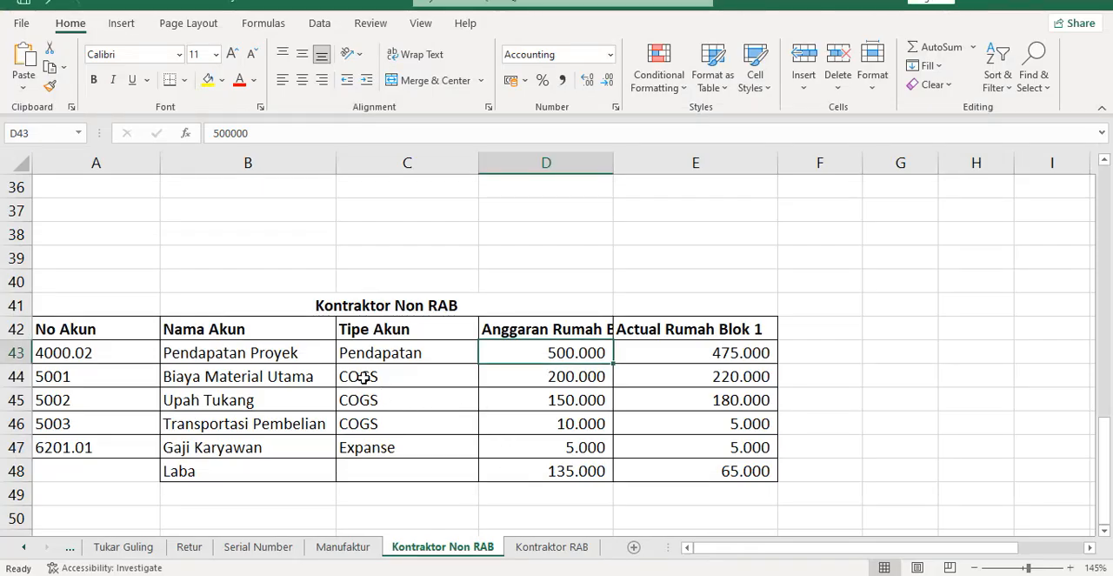
click(530, 374)
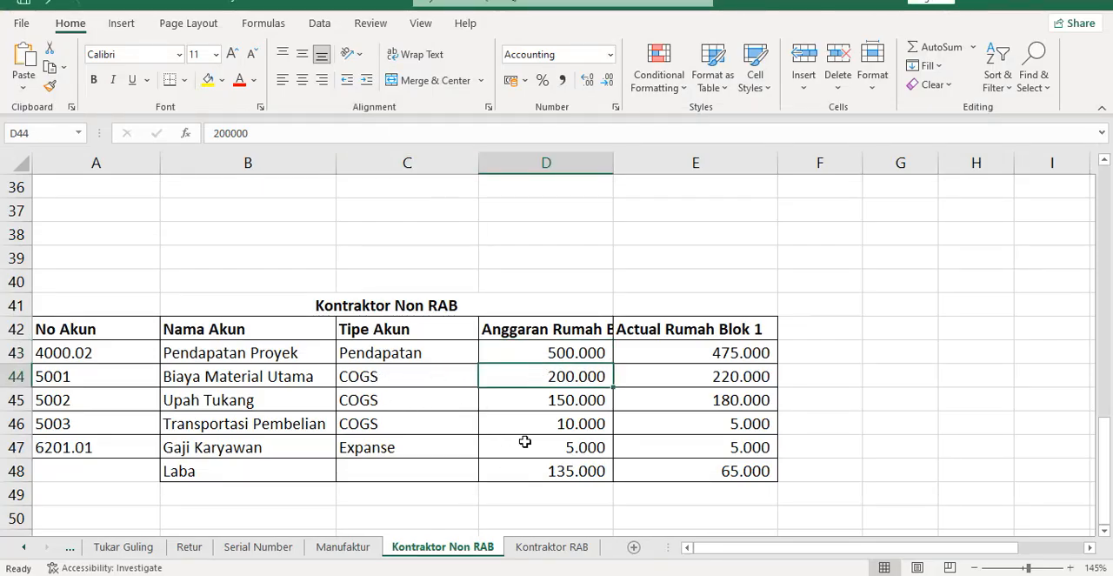
mouse_move(500, 575)
key(alt+Tab)
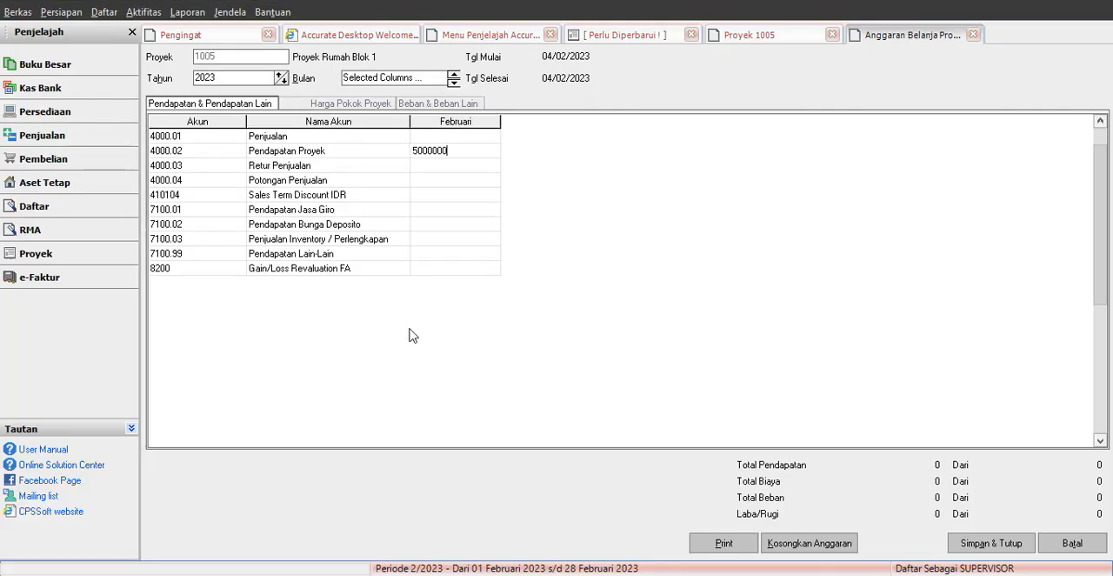
click(336, 105)
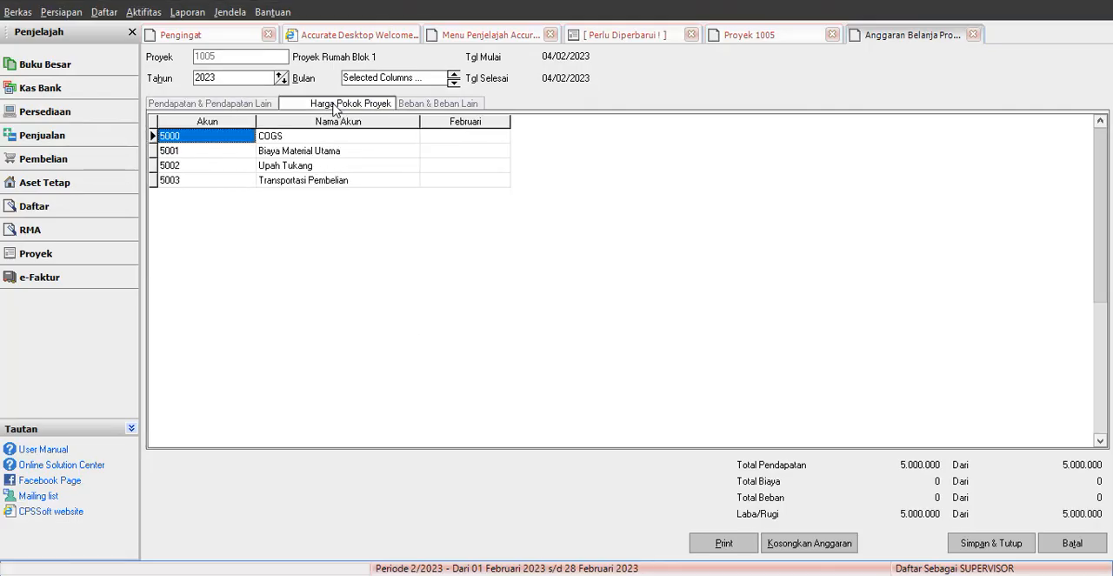
click(483, 152)
text(2000000)
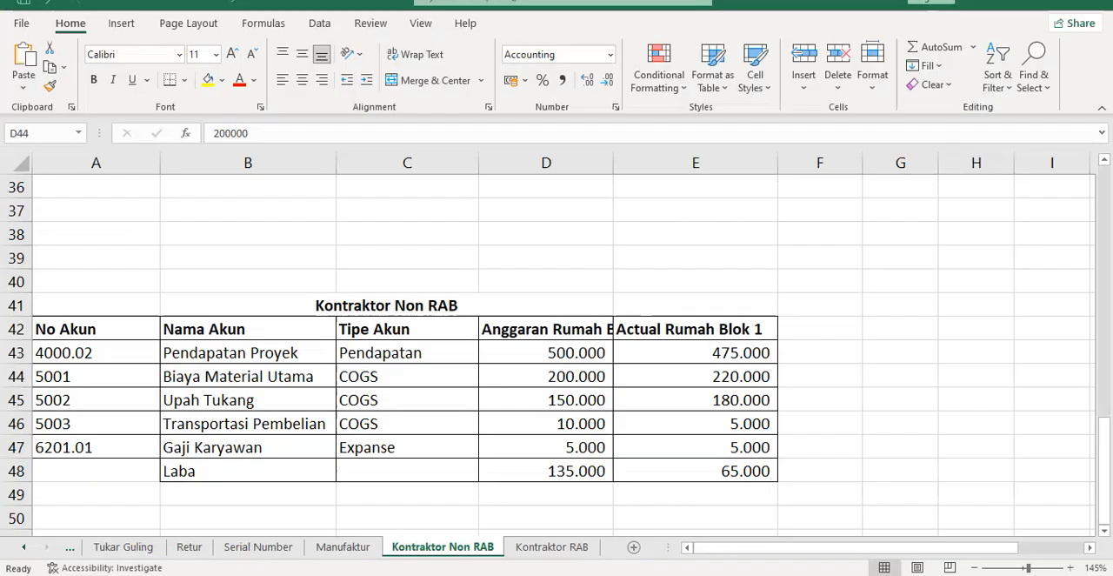
Step: Look up the wages budget in Excel, and in Accurate set February for Upah Tukang to 1500000
click(520, 573)
click(582, 400)
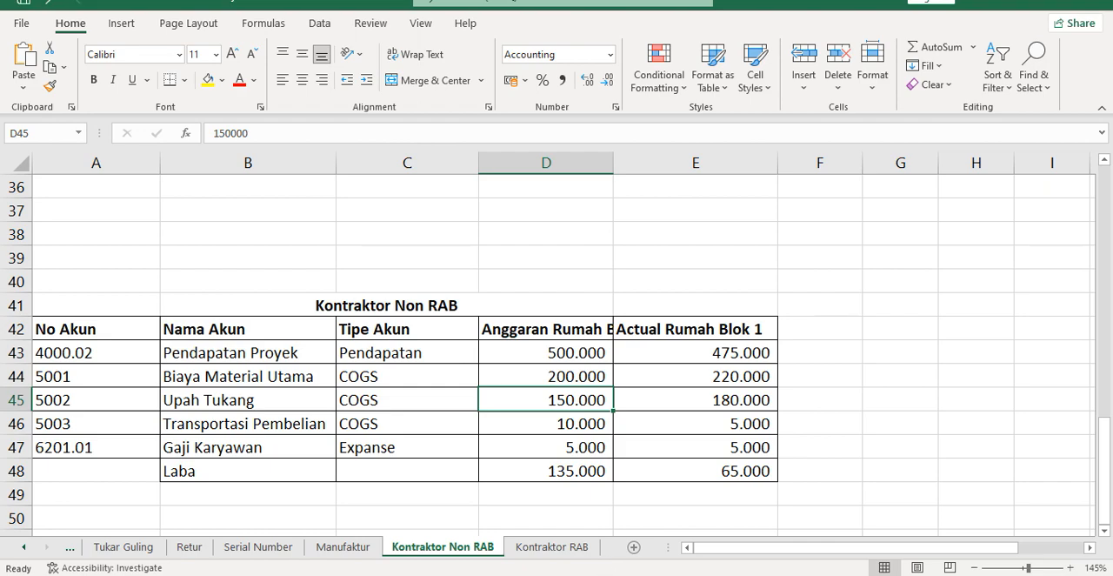
click(576, 573)
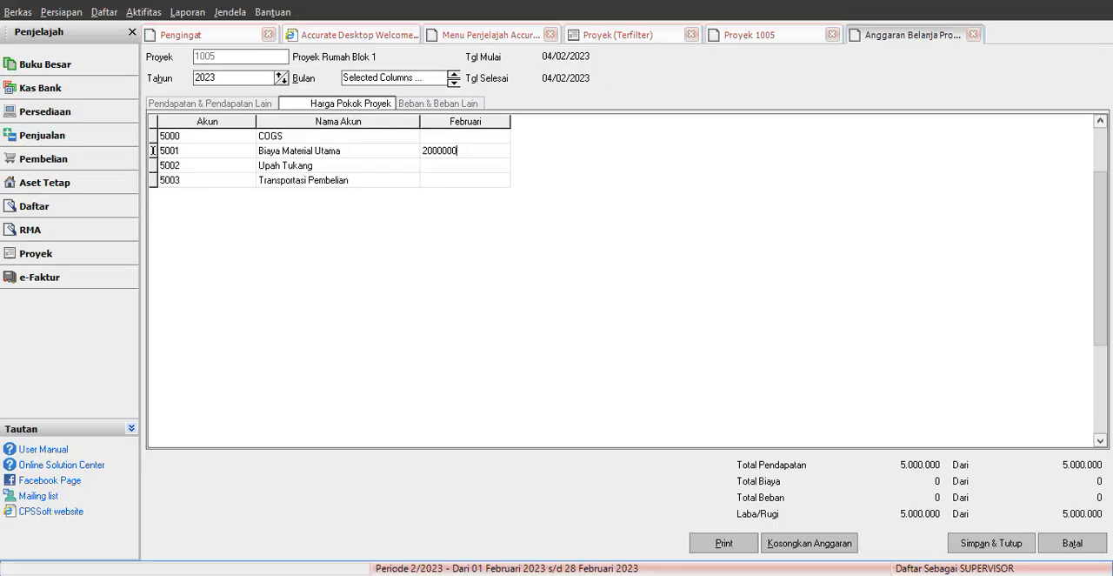
click(445, 170)
text(1.50)
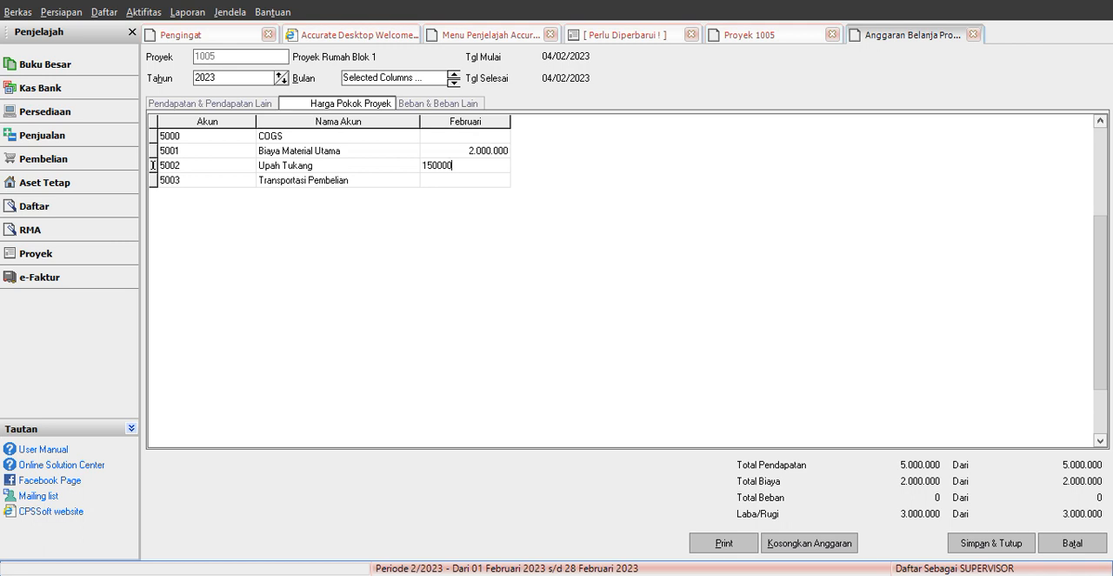
text(0.000)
click(446, 176)
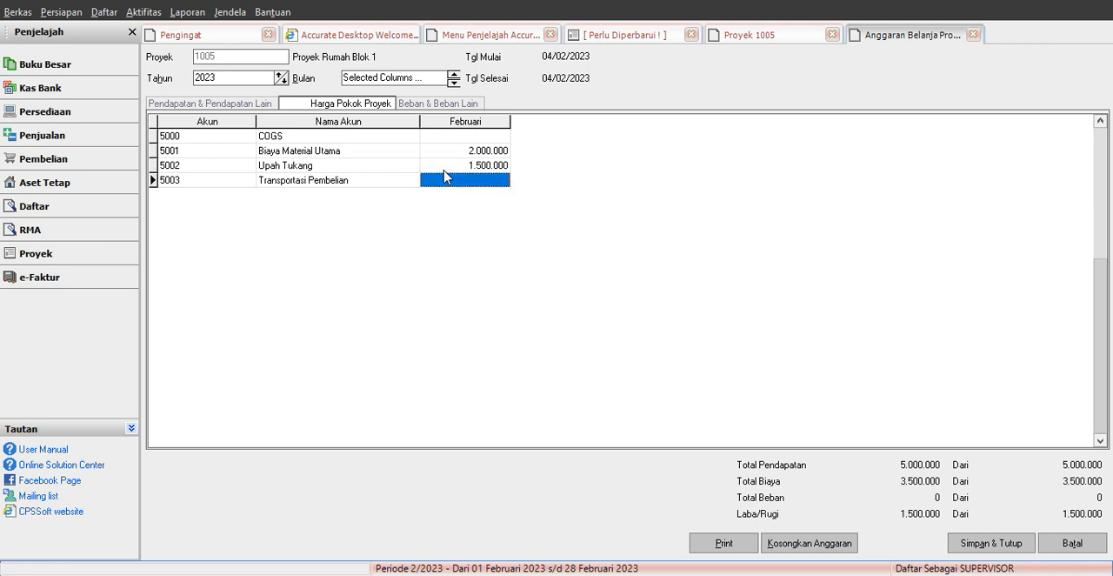
Step: Correct the February budgets to 150000 for Upah Tukang and 200000 for Biaya Material Utama
key(Up)
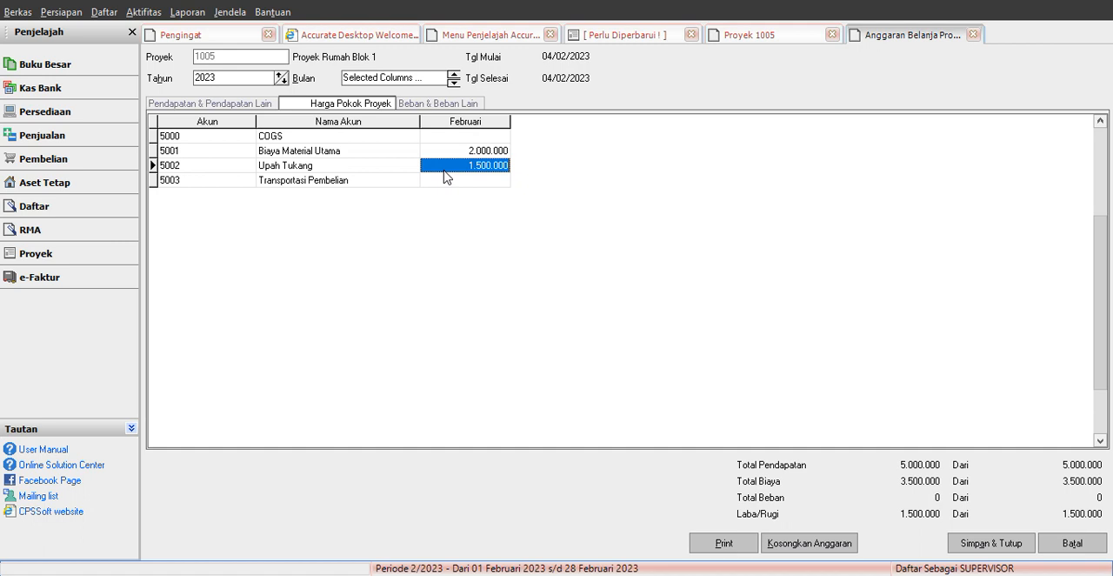
click(501, 166)
click(502, 166)
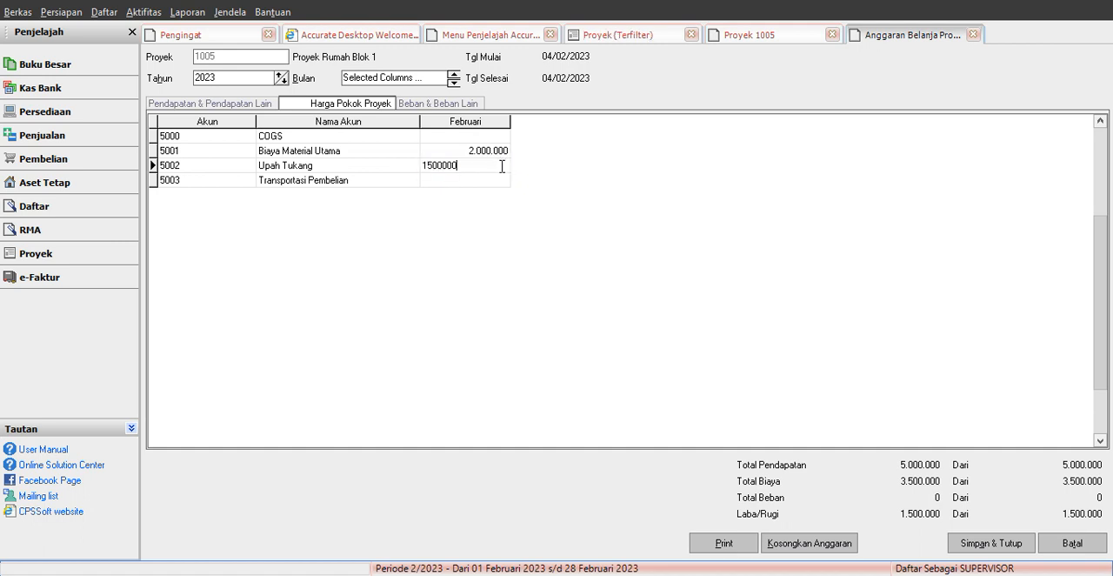
click(506, 154)
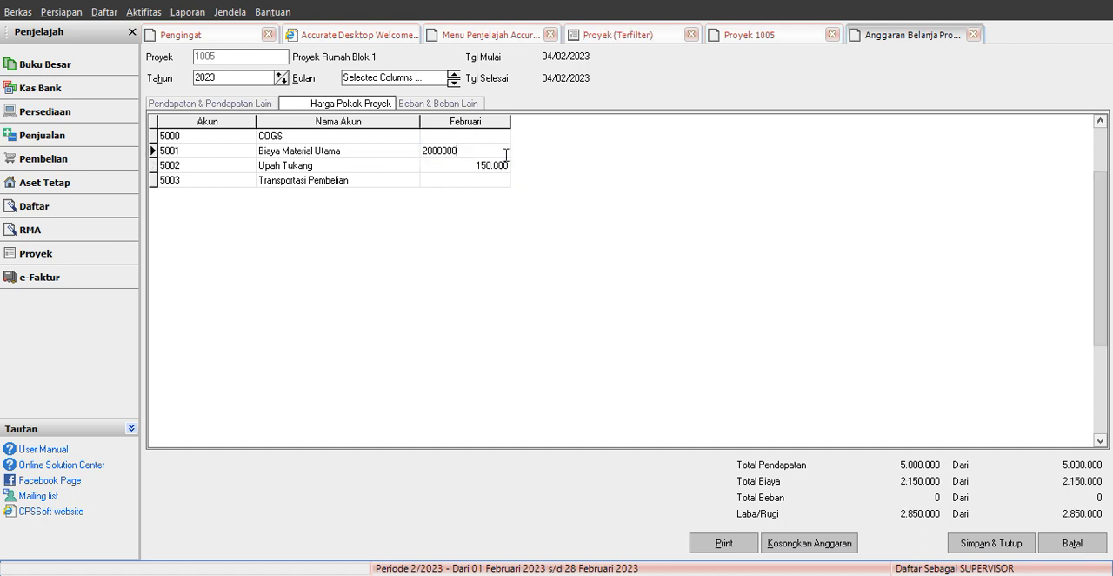
click(463, 179)
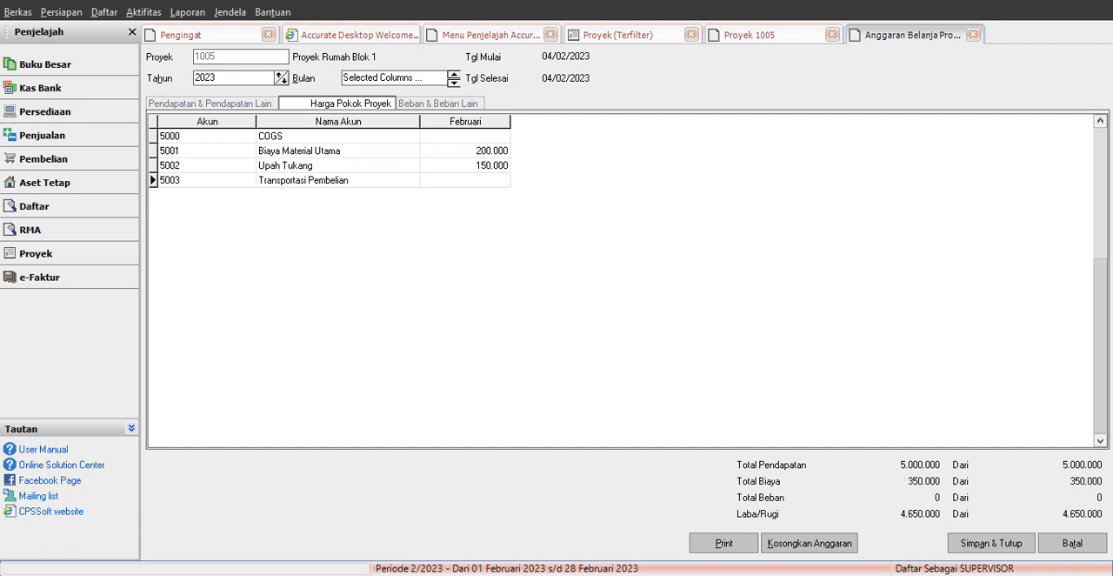
Step: Look up the purchase transport budget in Excel, and in Accurate set February for Transportasi Pembelian to 10000
key(alt+Tab)
click(561, 433)
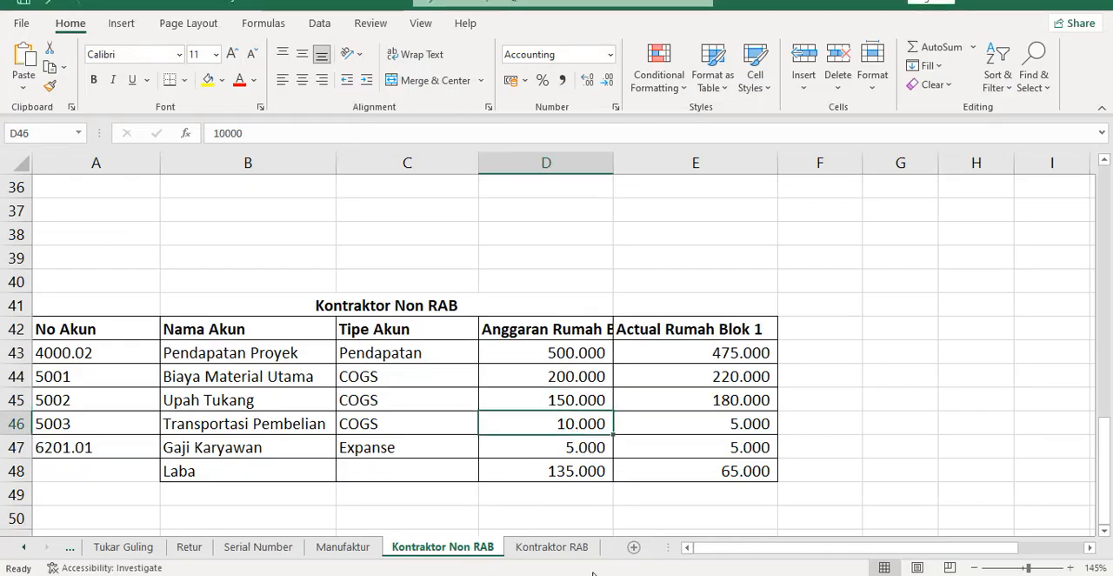
key(alt+Tab)
text(10)
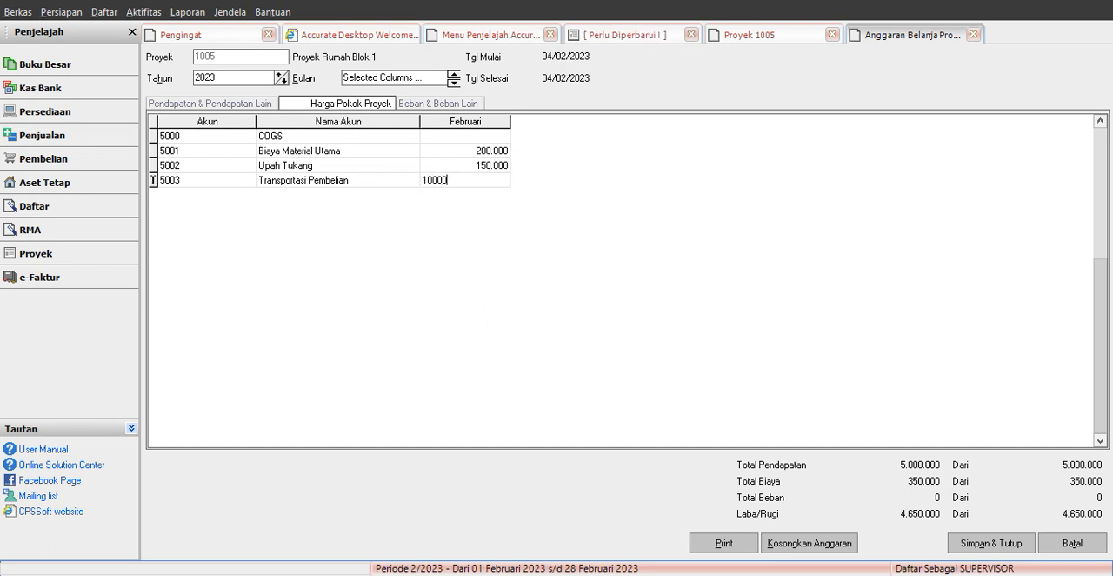
text(000)
Step: Look up the employee salary budget in Excel, and in Accurate's expense budget set February for Biaya Gaji, Lembur & THR (6201.01) to 5000
key(alt+Tab)
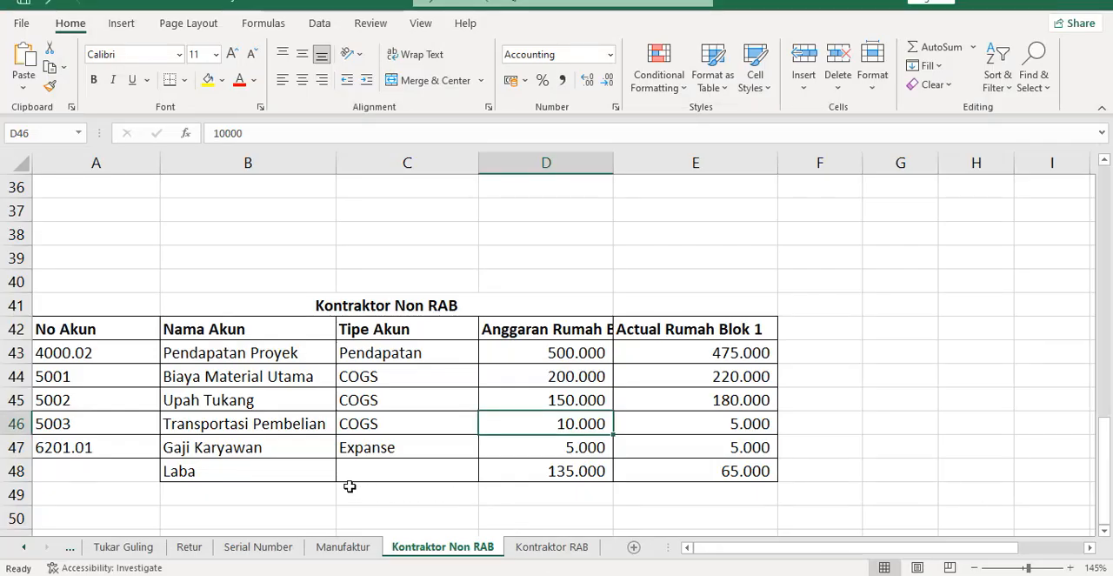
click(565, 449)
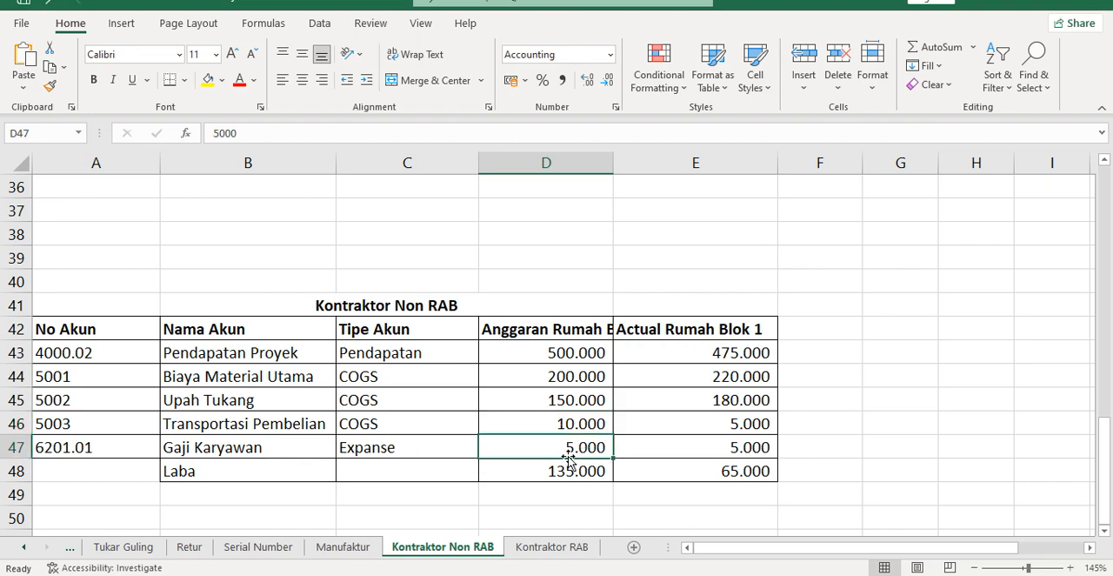
key(alt+Tab)
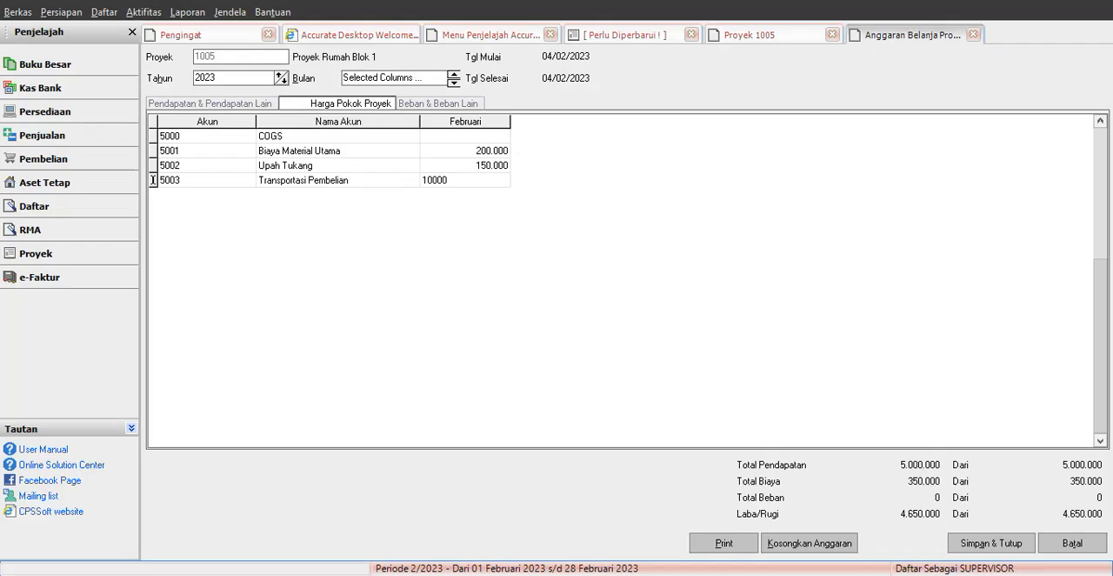
click(451, 104)
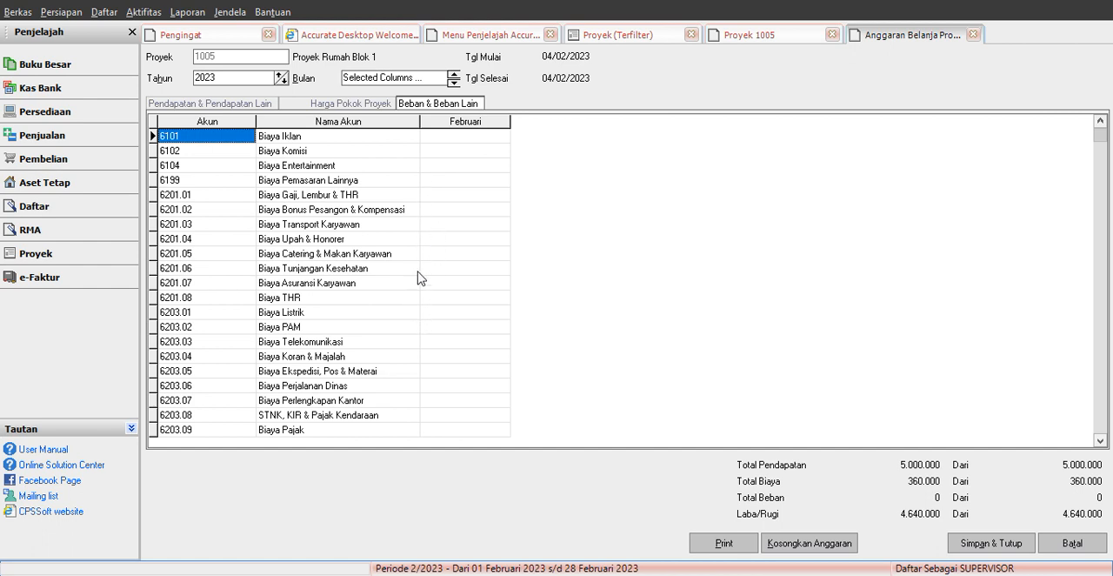
click(427, 245)
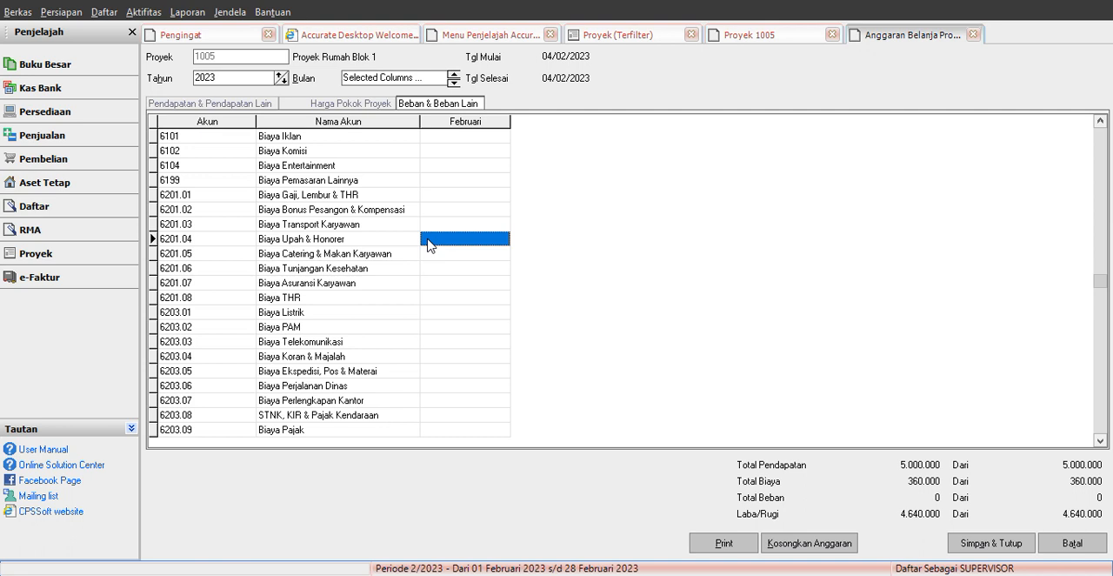
click(472, 196)
text(500)
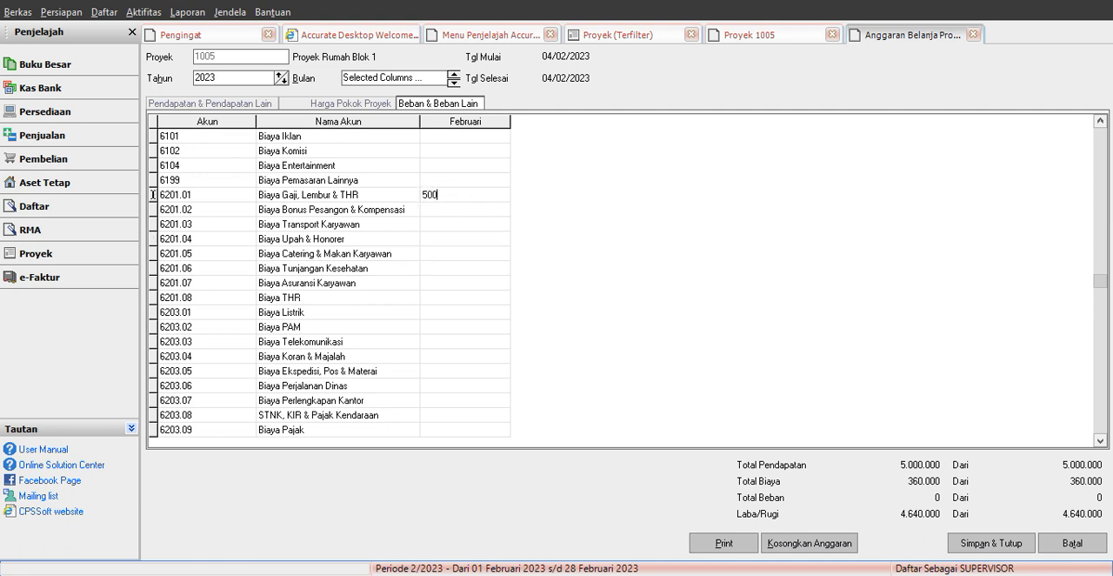
text(0)
Step: Recheck the project cost and income budgets, and save and close both the budget and the Proyek Rumah Blok 1 record
click(328, 103)
click(257, 105)
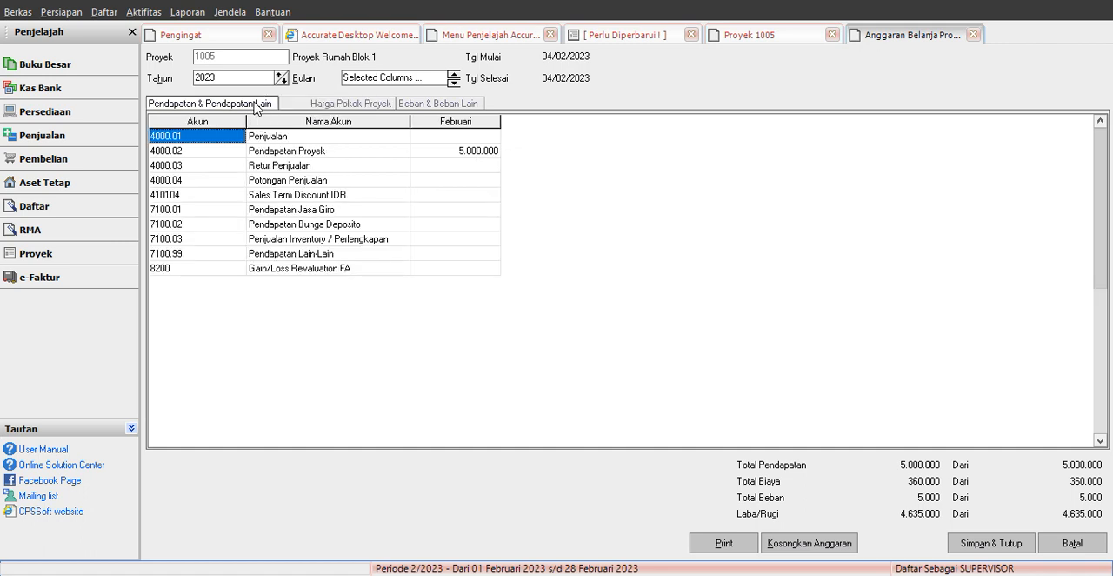
click(970, 545)
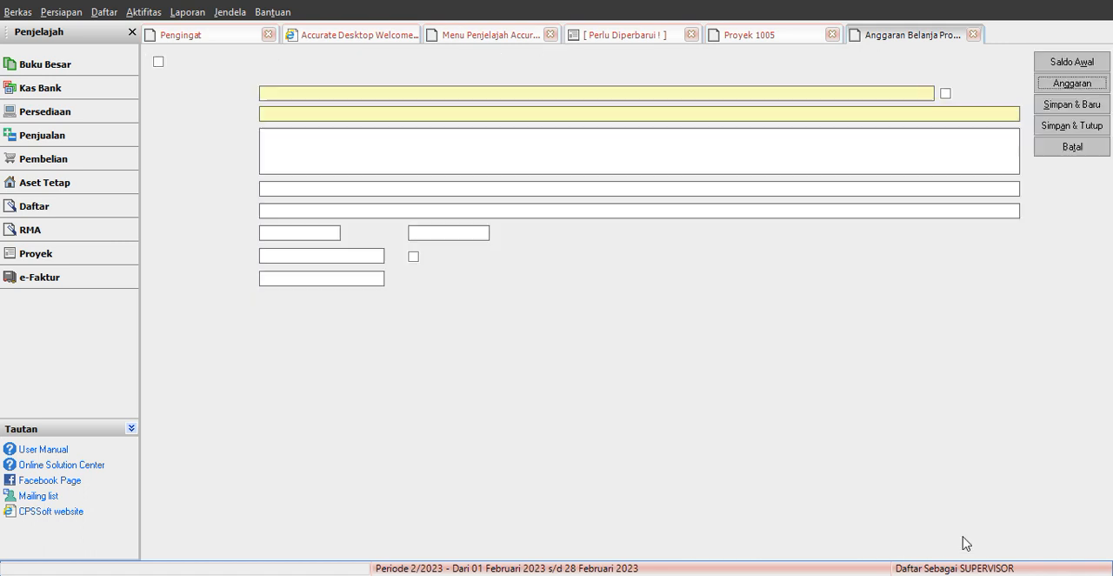
click(1063, 130)
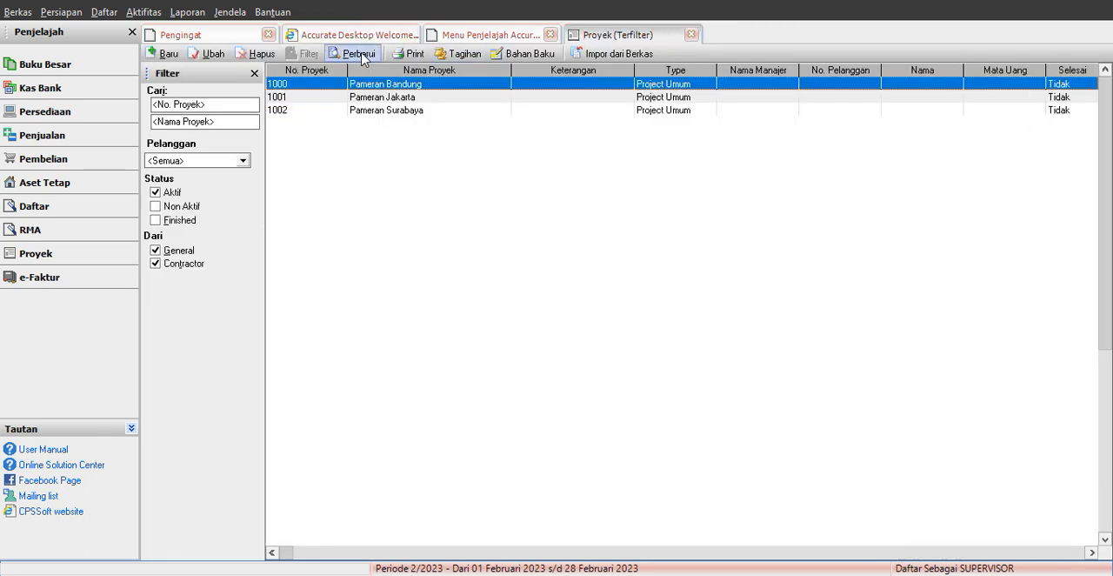
Step: Refresh the project list and select Proyek Rumah Blok 1
click(357, 52)
click(431, 125)
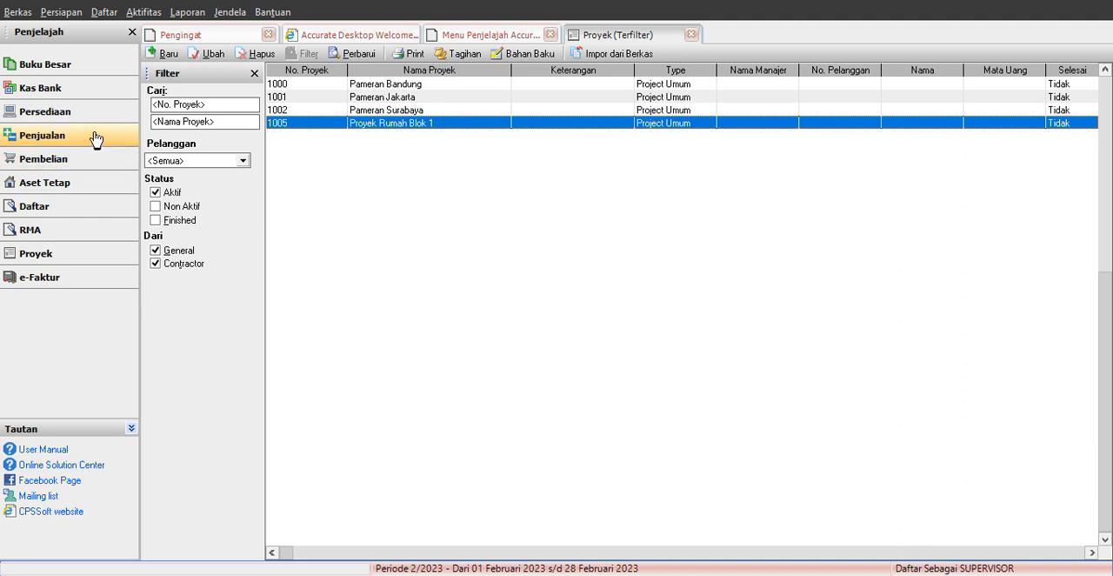
Step: Start a new Non Persediaan item in the inventory module with the description Tagihan Proyek and unit LOF
click(63, 119)
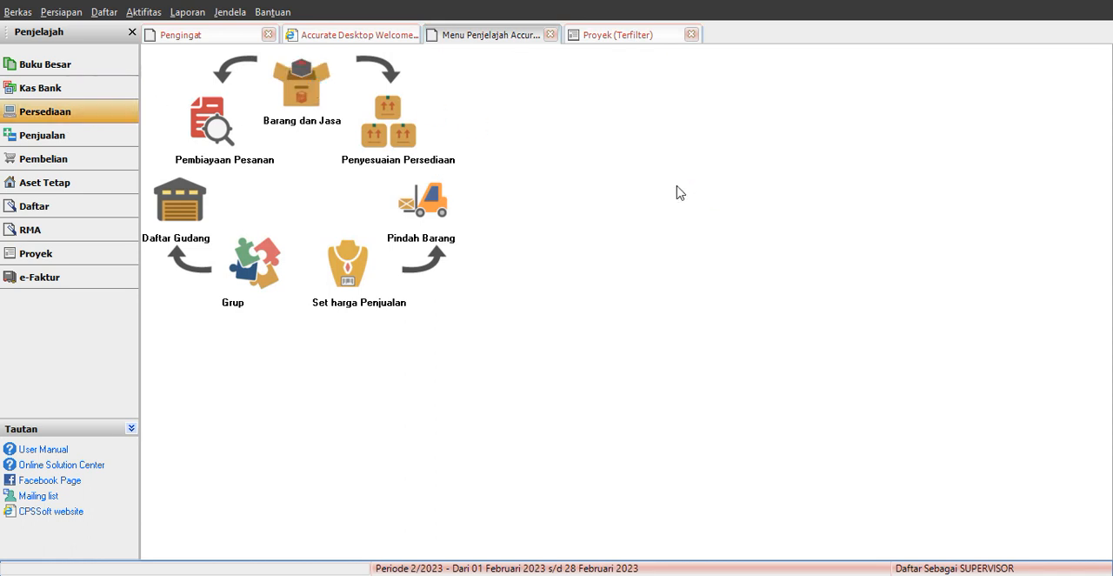
click(167, 53)
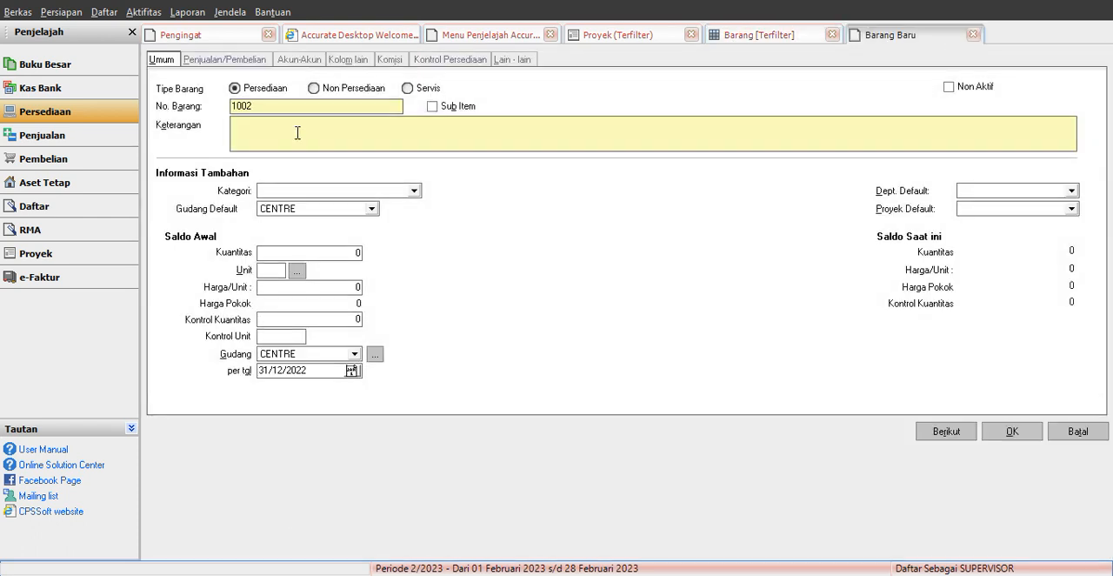
click(328, 91)
click(315, 127)
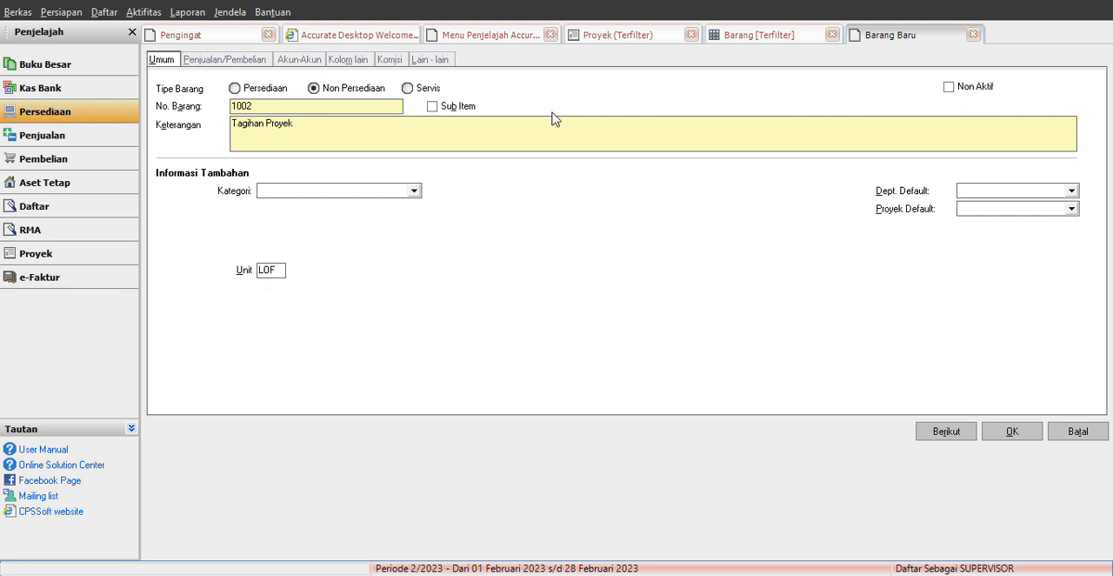
Step: Set the Tagihan Proyek item's sales account to Pendapatan Proyek (4000.02) and save the item
click(254, 64)
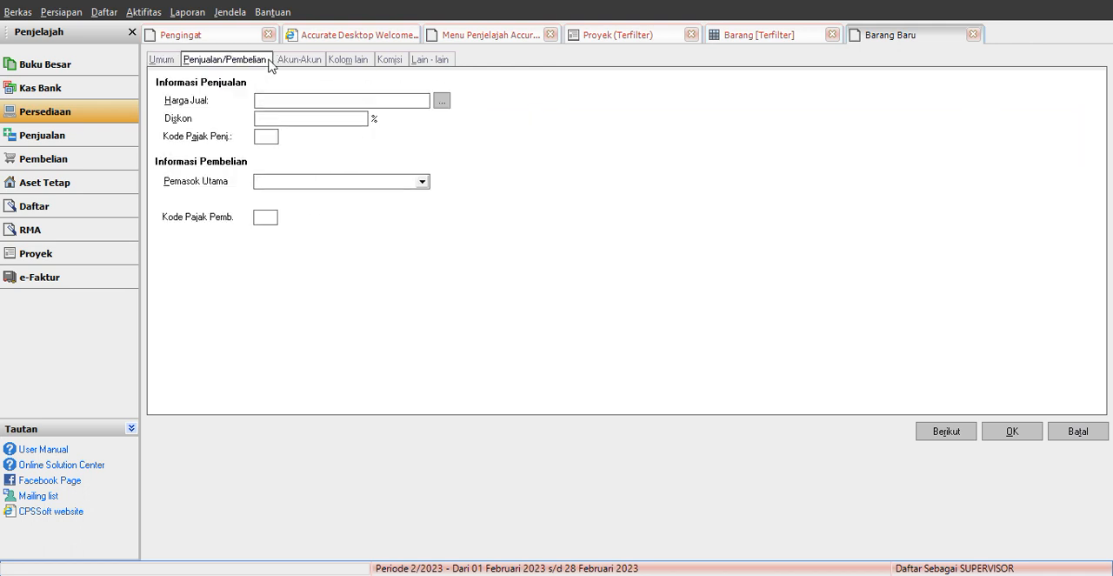
click(299, 61)
click(1026, 566)
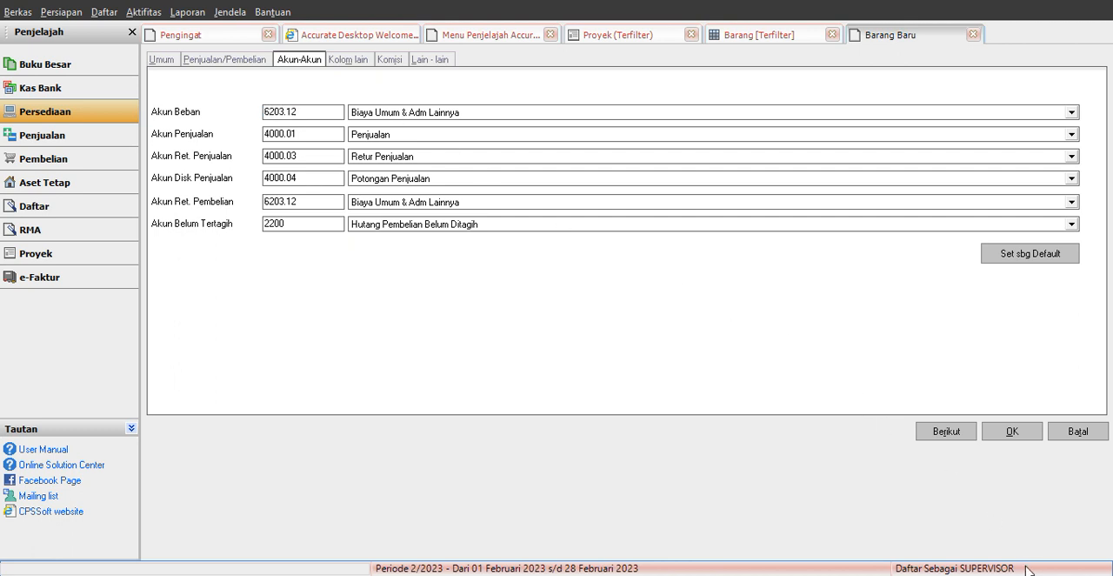
click(385, 138)
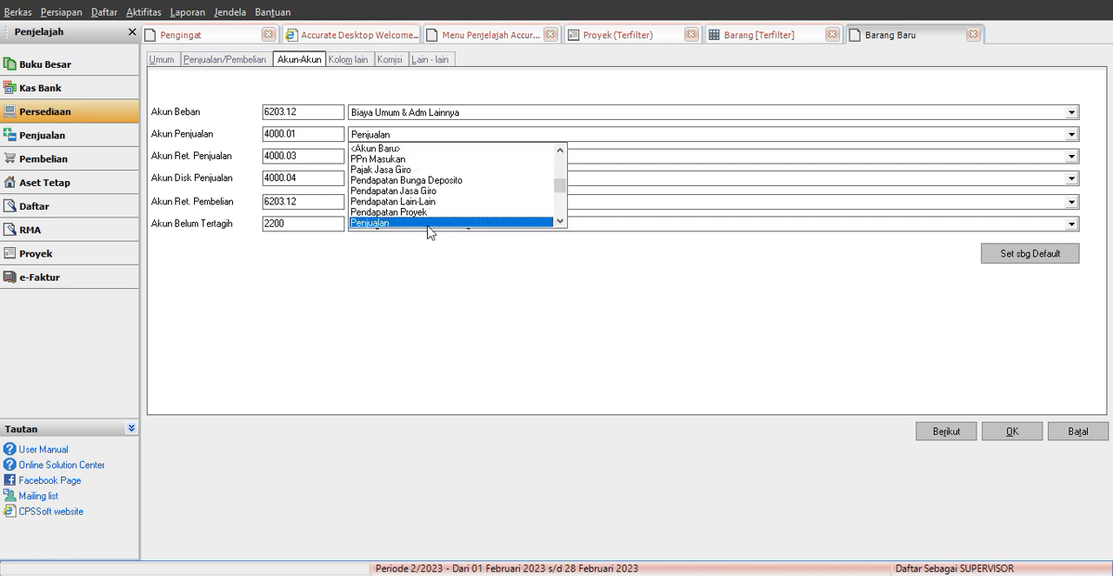
click(410, 212)
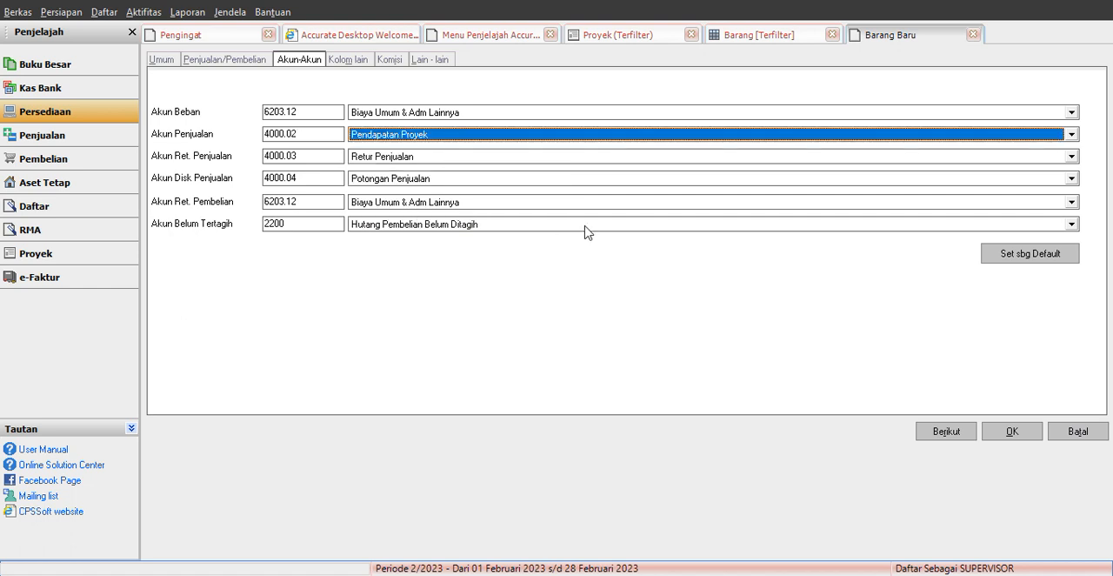
click(1013, 434)
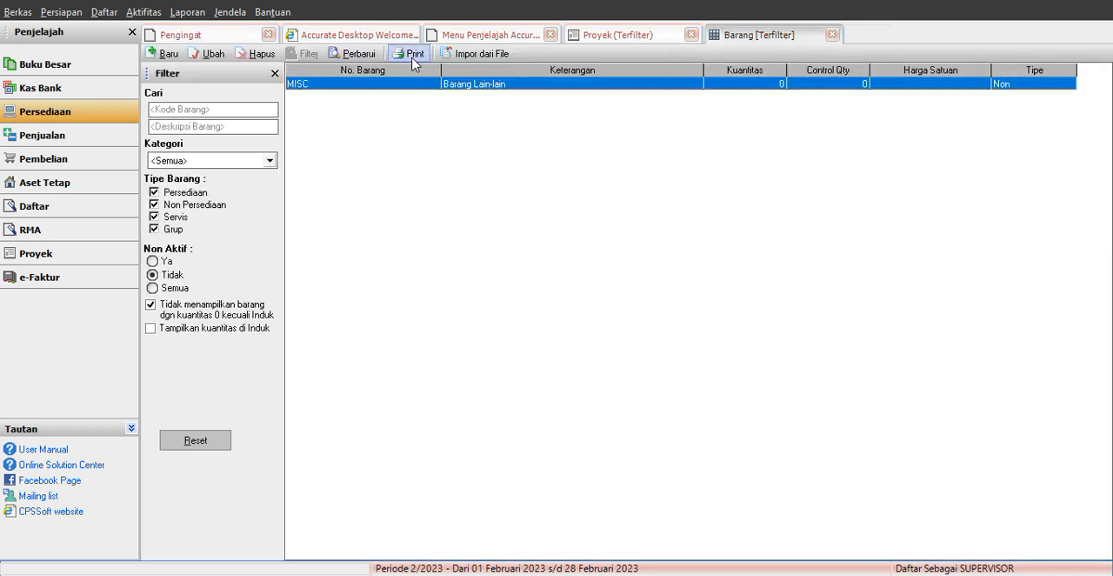
Step: Include zero-quantity items in the item list and select Tagihan Proyek
click(171, 304)
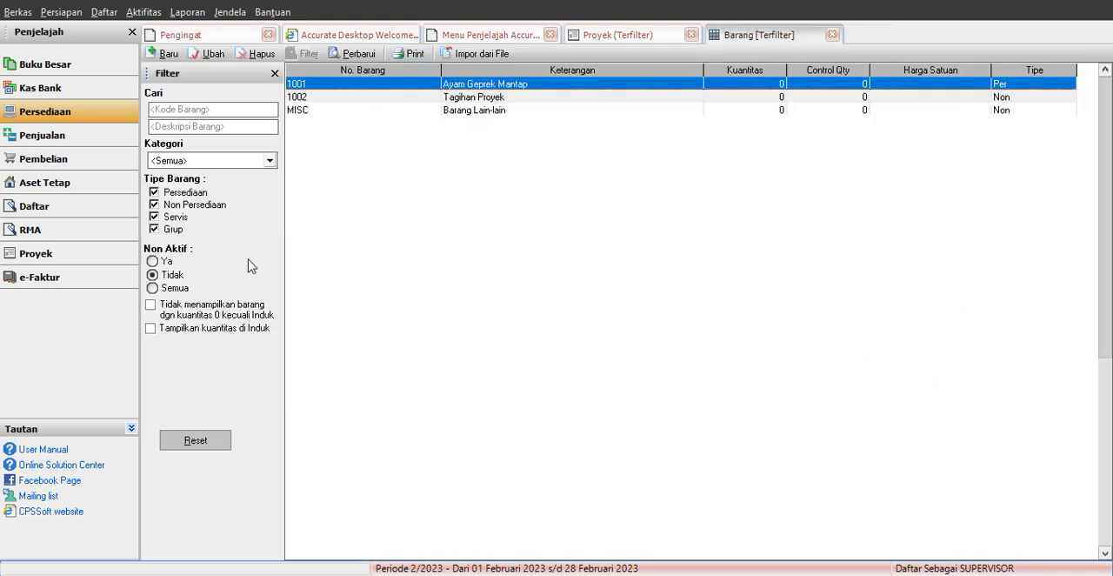
click(475, 97)
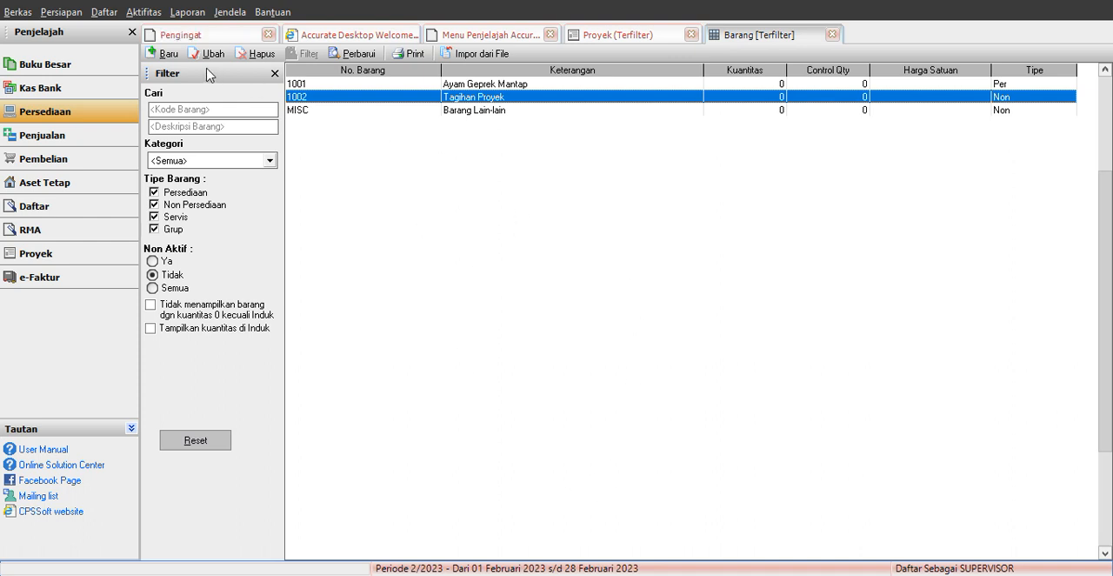
Step: Start another Non Persediaan item with the description Biaya Material Proyek
click(164, 54)
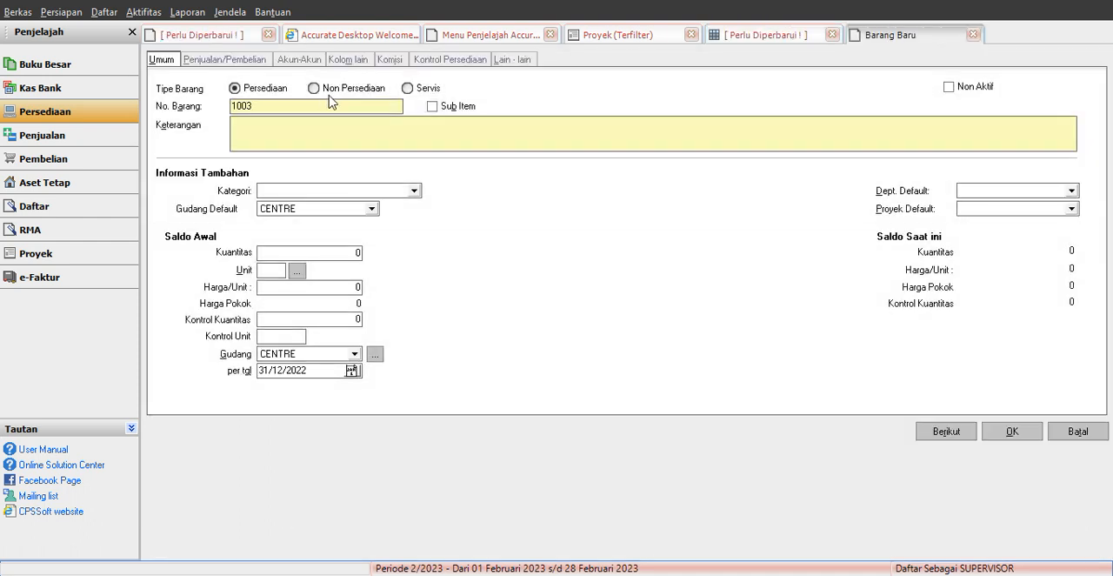
click(318, 89)
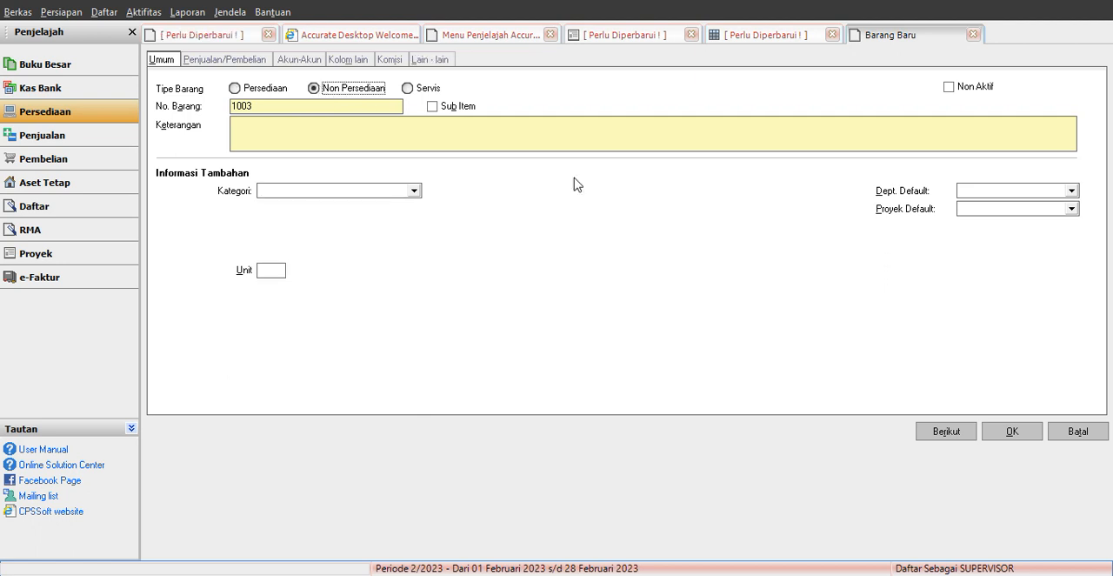
click(247, 118)
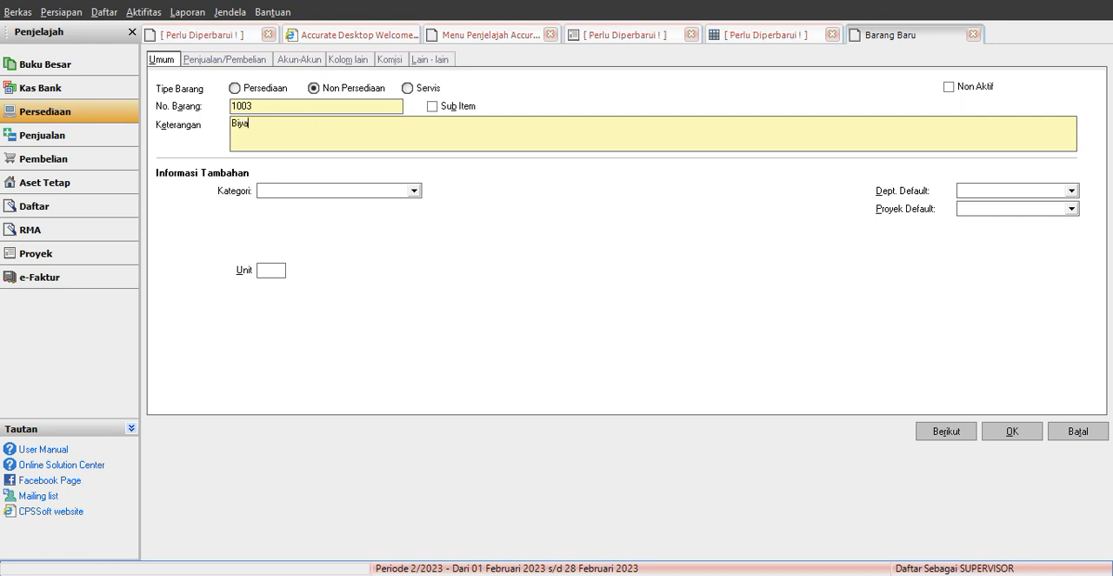
text(ya Material Proyek)
Step: Set the Biaya Material Proyek item's expense account (Akun Beban) to Biaya Material Utama (5001)
click(315, 61)
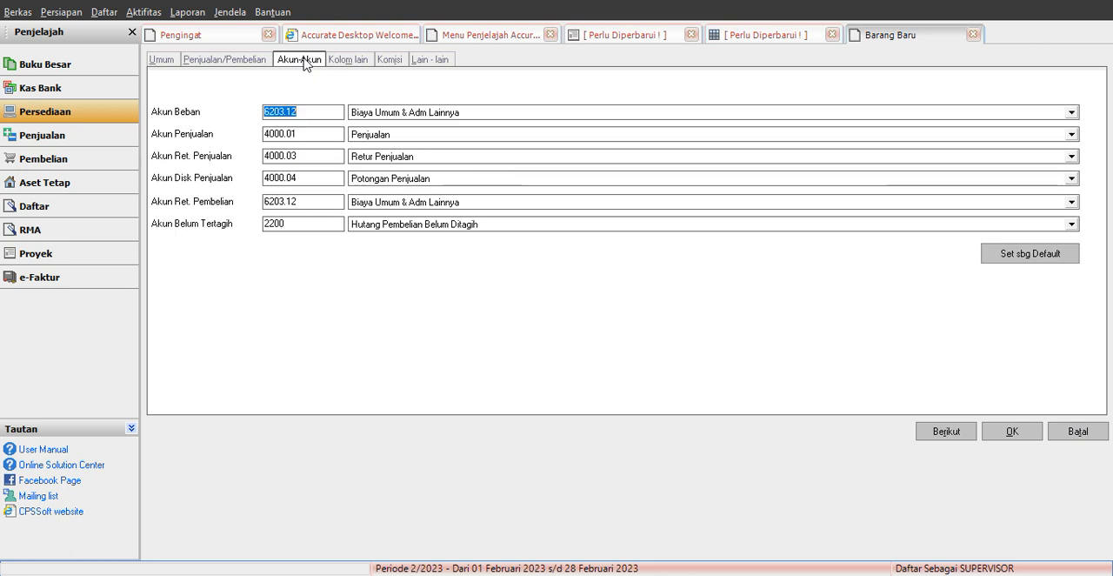
click(416, 114)
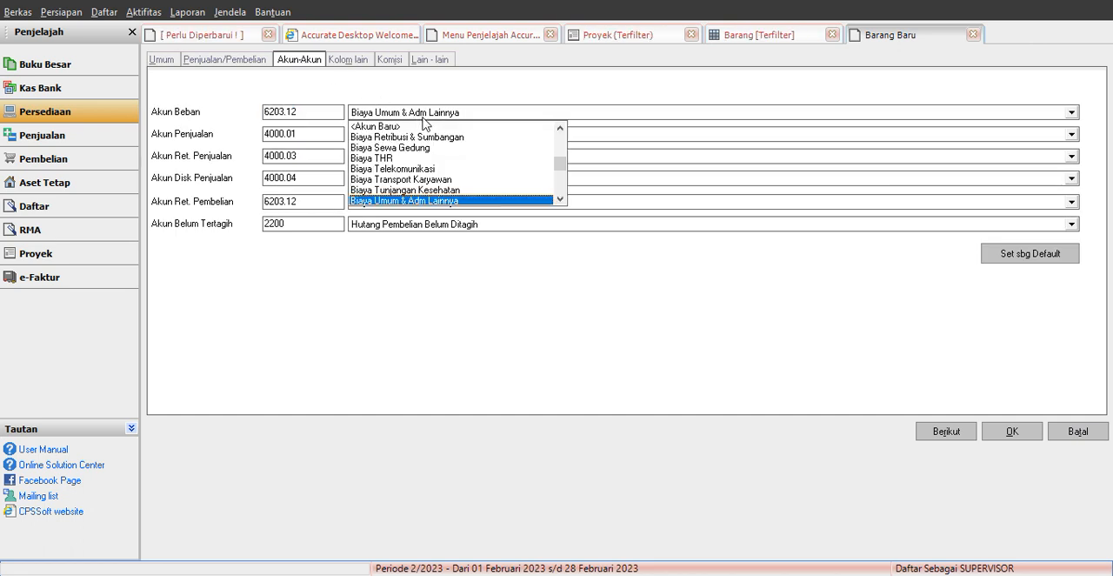
click(561, 199)
click(561, 200)
click(561, 200)
click(561, 199)
click(561, 199)
click(561, 199)
click(561, 199)
click(561, 199)
click(561, 199)
click(561, 199)
click(561, 200)
click(561, 199)
click(561, 200)
click(561, 199)
click(561, 199)
click(561, 199)
click(561, 205)
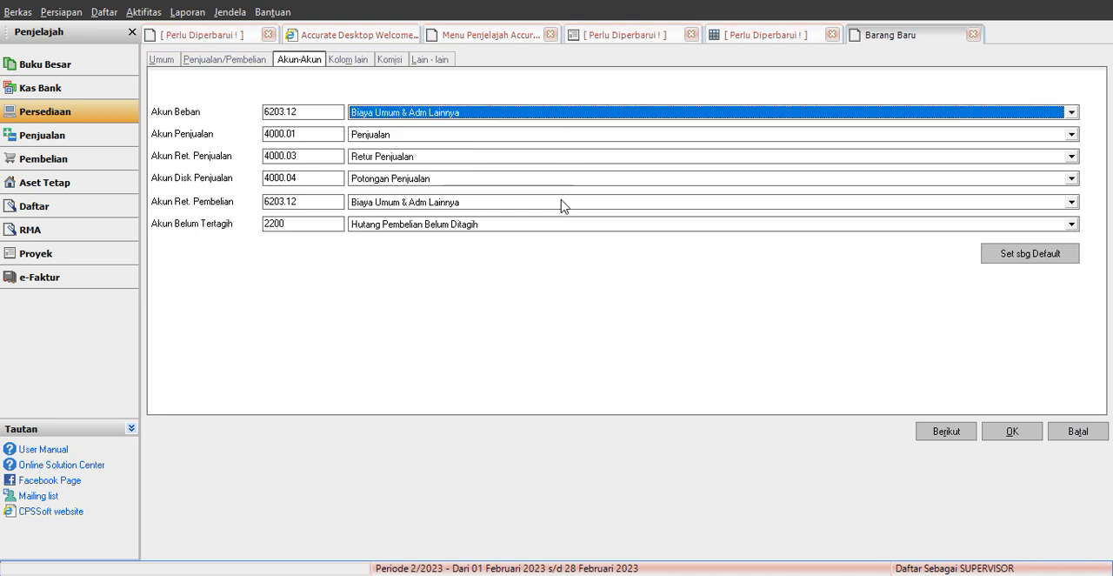
click(561, 206)
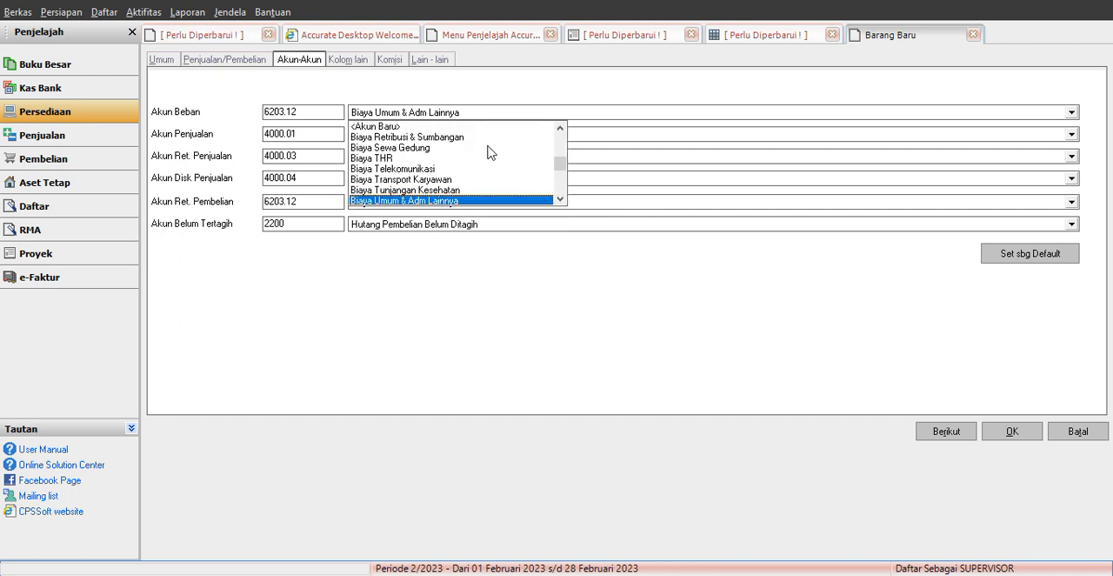
click(560, 127)
click(561, 128)
click(561, 128)
click(561, 128)
click(560, 128)
click(560, 128)
click(561, 128)
click(561, 128)
click(561, 127)
click(561, 128)
click(561, 128)
click(561, 127)
click(561, 128)
click(561, 128)
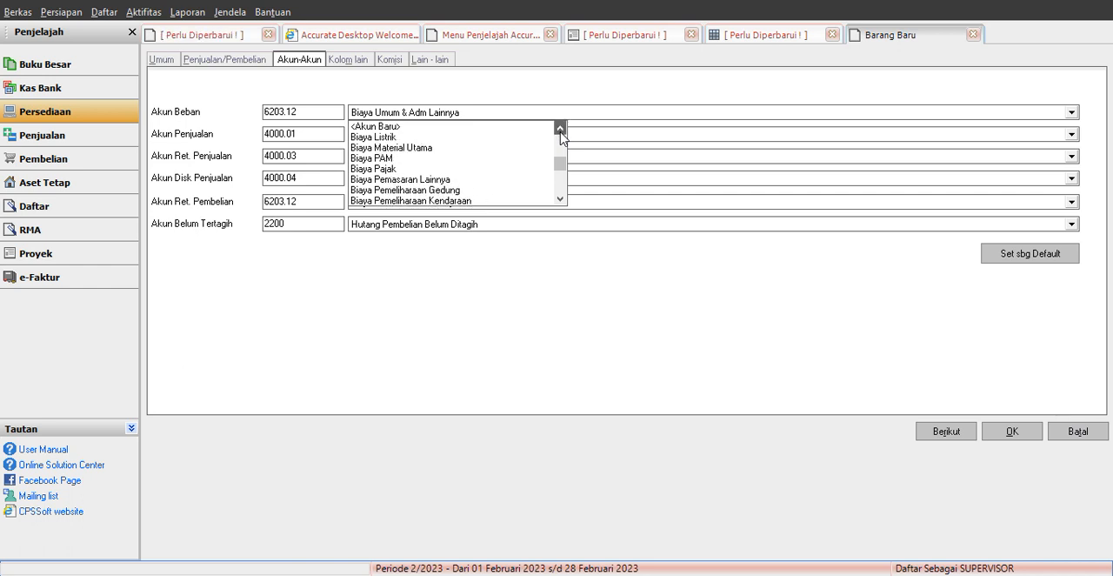
click(395, 148)
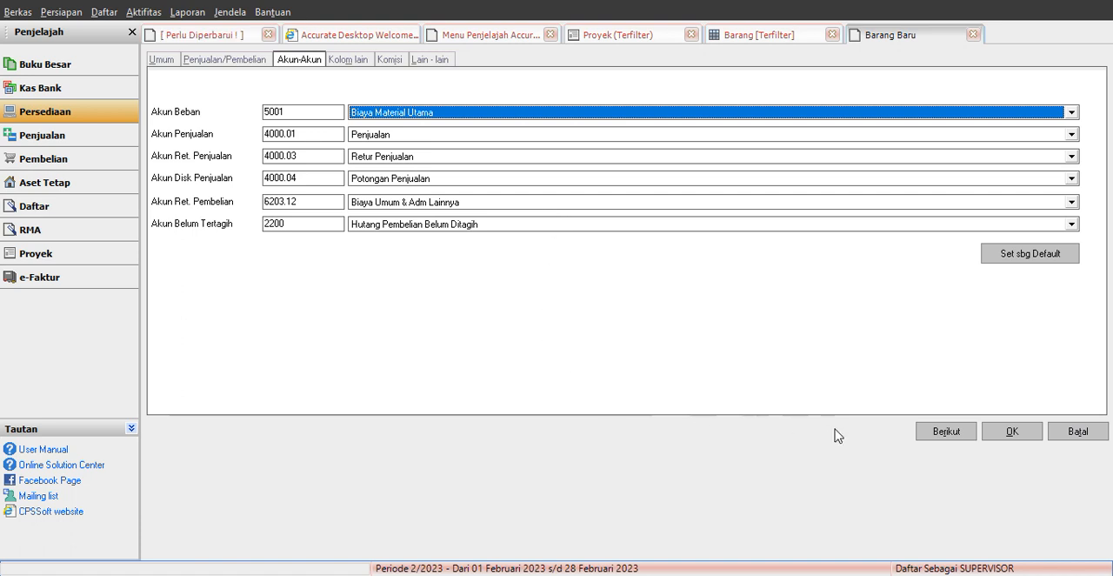
Step: Set the item's purchase return account to Biaya Material Utama (5001) and save the item, accepting the expense account type
click(1022, 571)
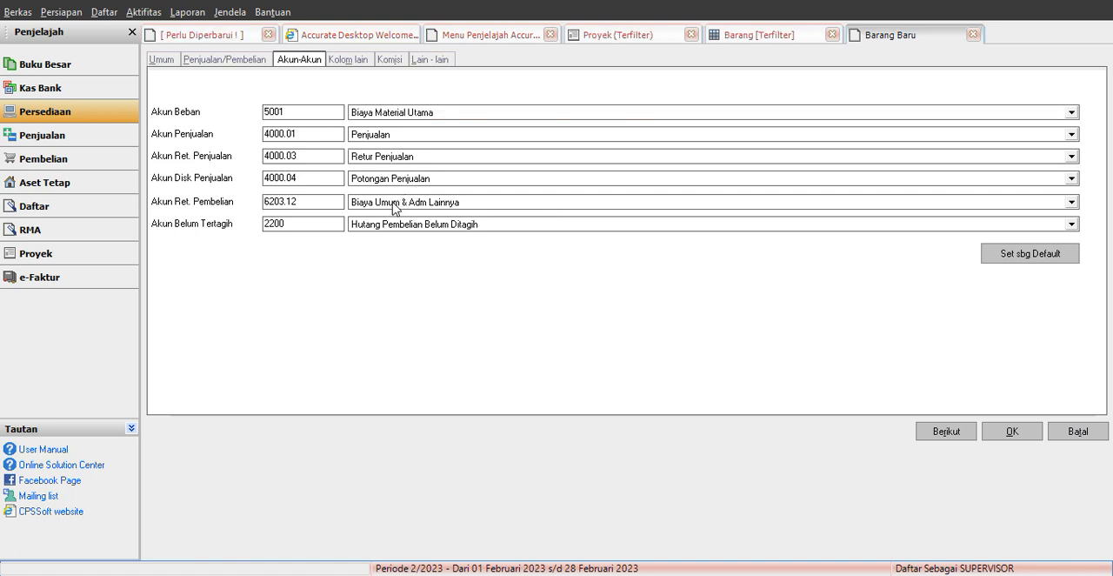
click(393, 206)
drag(561, 222, 561, 223)
click(405, 237)
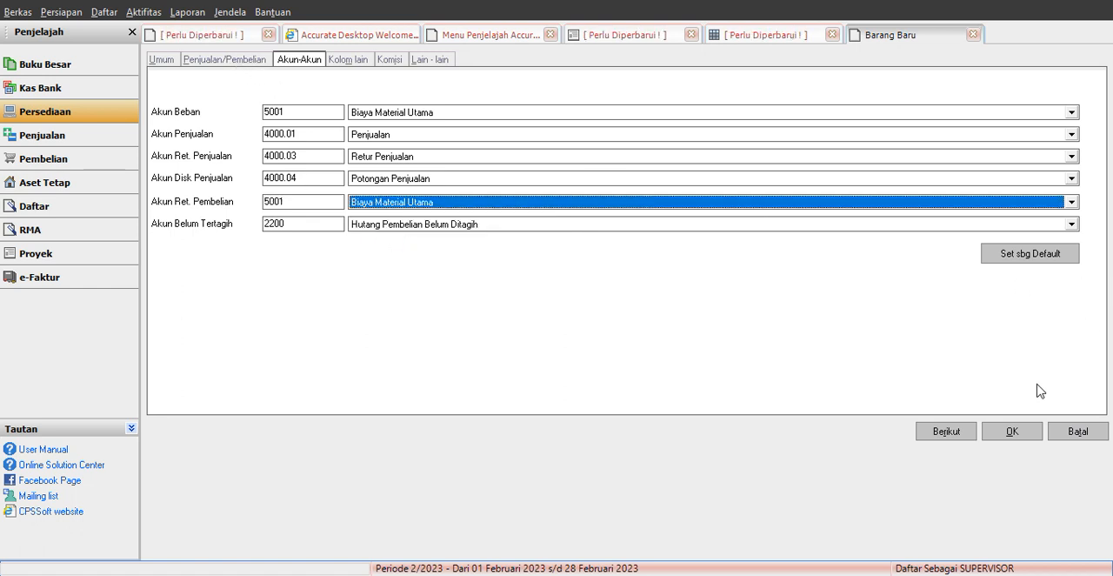
click(1012, 435)
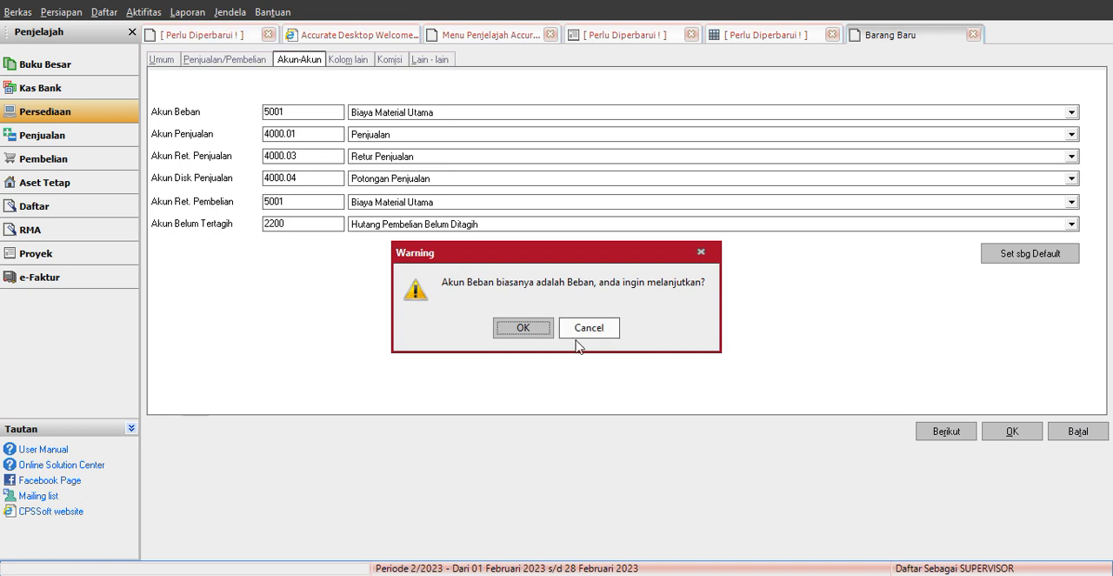
click(525, 330)
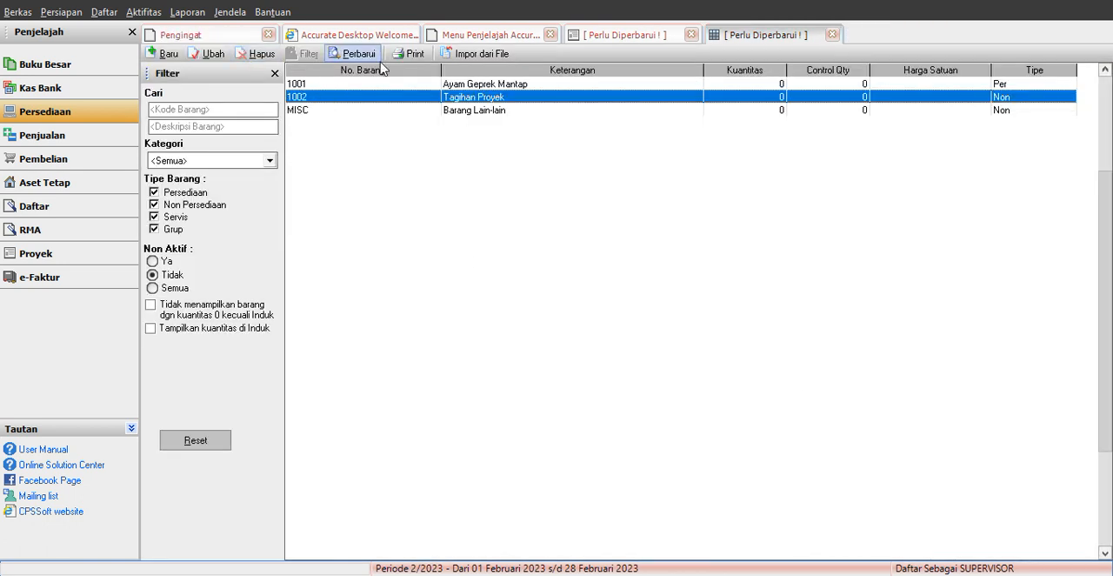
Step: Refresh the item list and check the Biaya Material Proyek and Tagihan Proyek entries
click(357, 54)
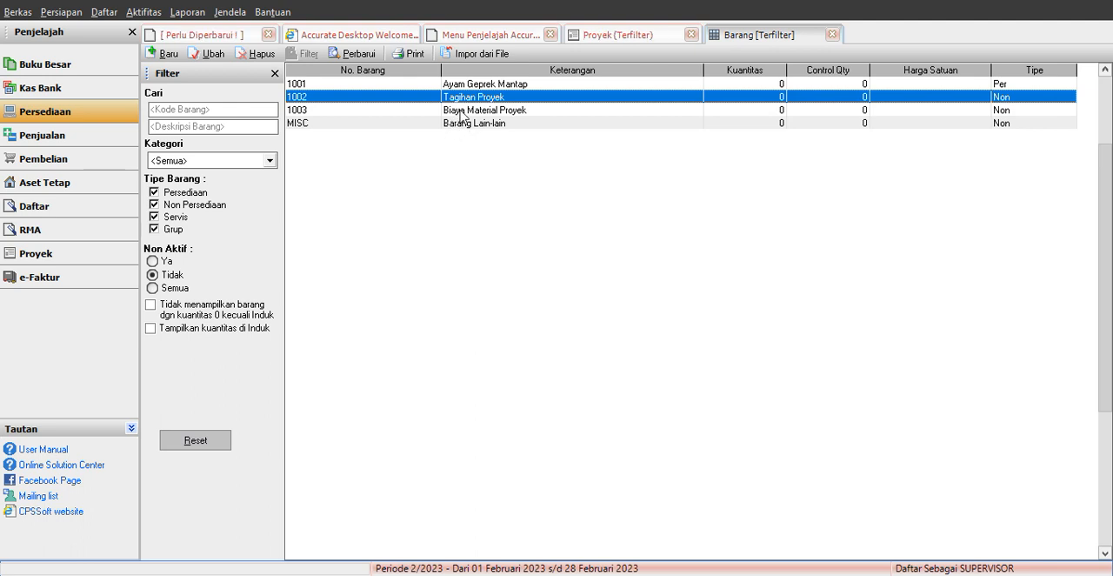
click(458, 111)
click(487, 97)
Step: Start a new sales invoice and add Perumahan Bekasi Raya as its new customer
click(66, 138)
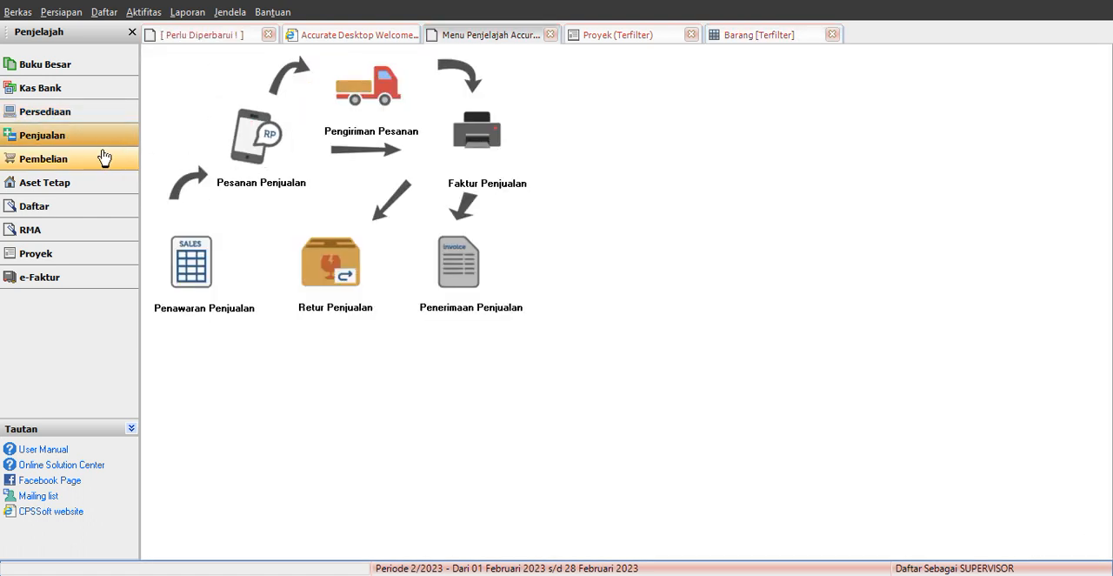
click(478, 139)
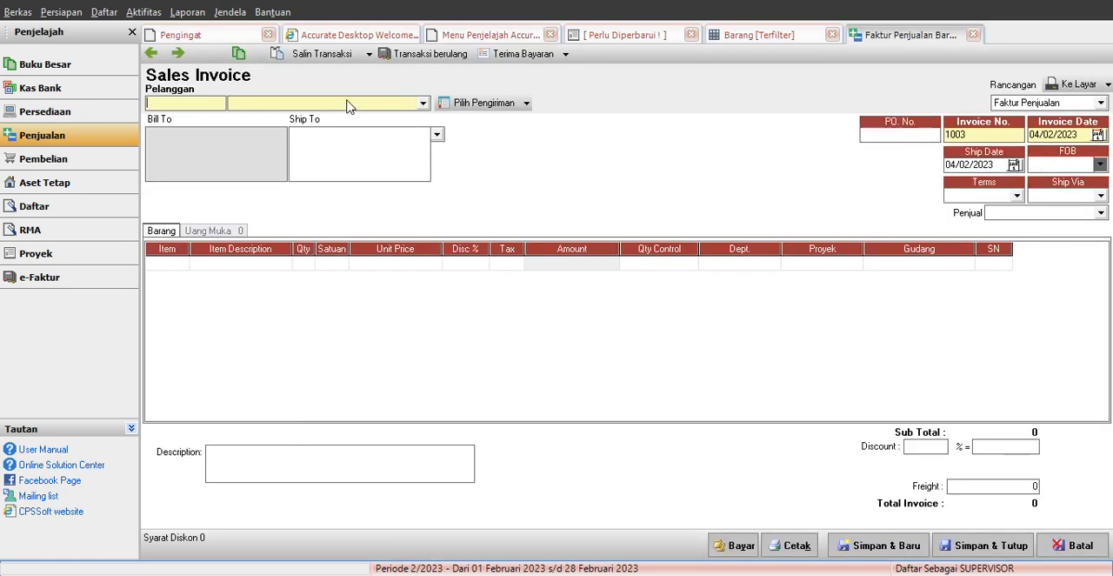
click(348, 104)
click(287, 118)
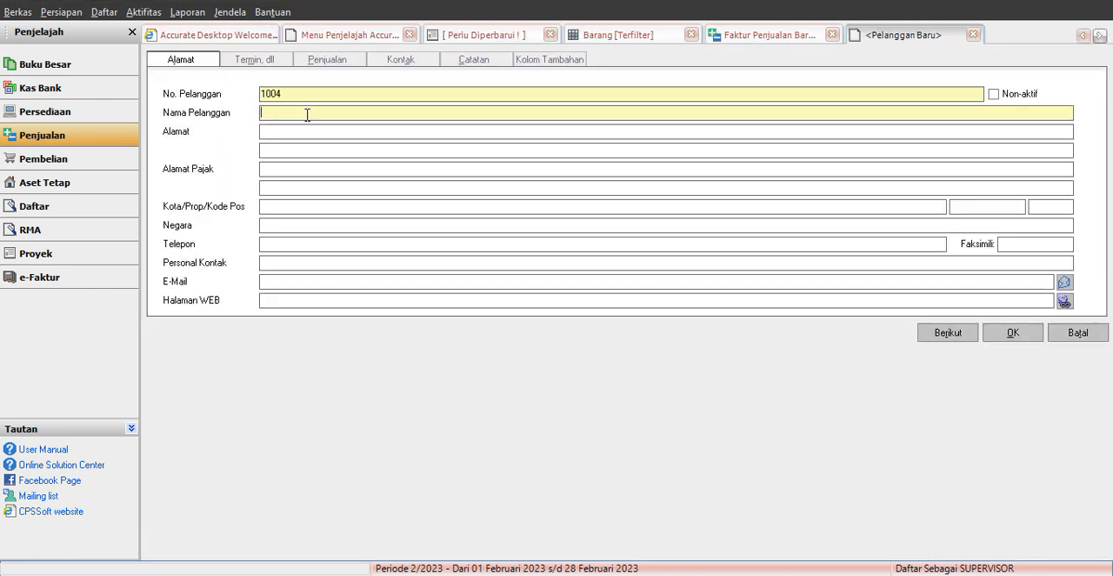
text(Perumahan Bek)
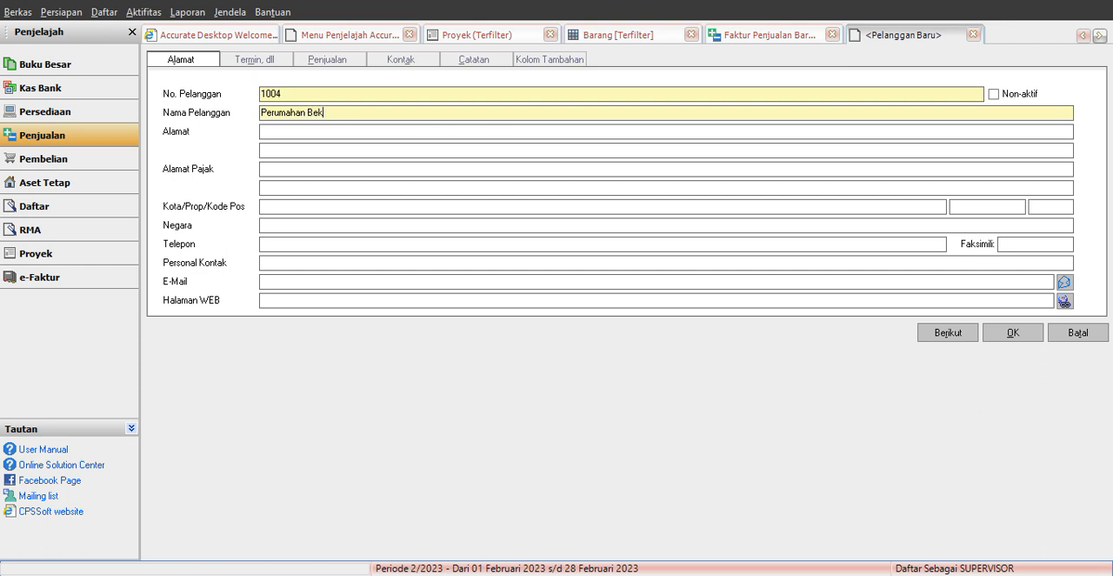
text(asi Raya)
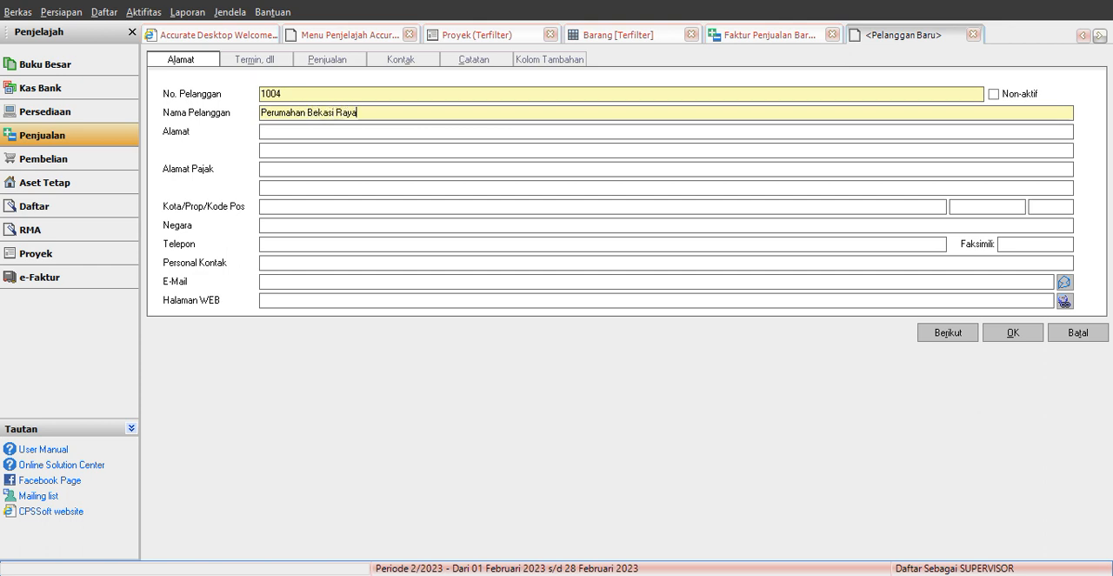
click(1017, 335)
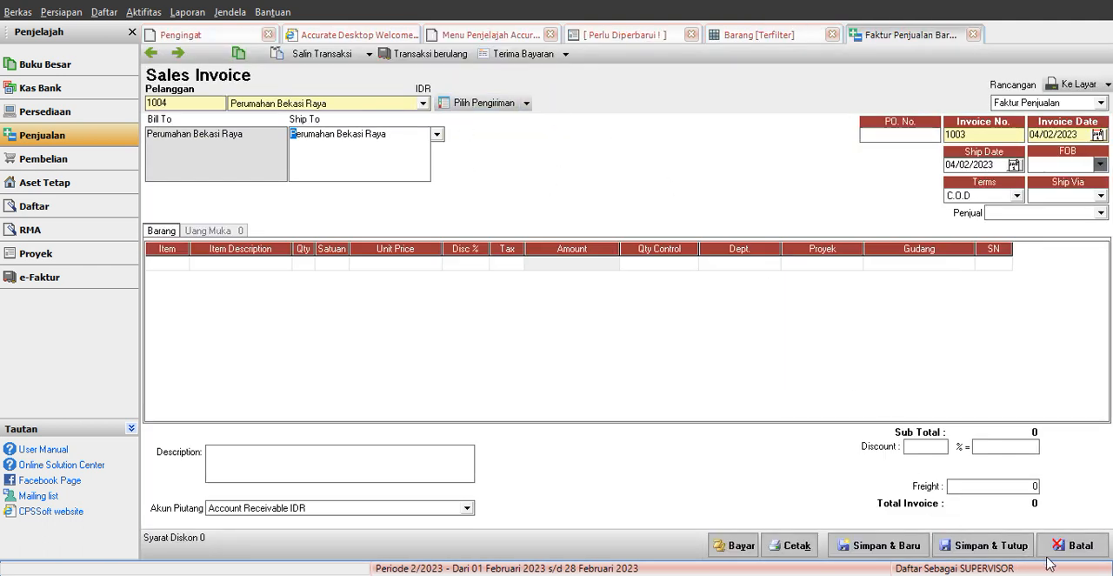
Step: Add item 1002 Tagihan Proyek to the first line of the sales invoice
click(183, 265)
click(181, 261)
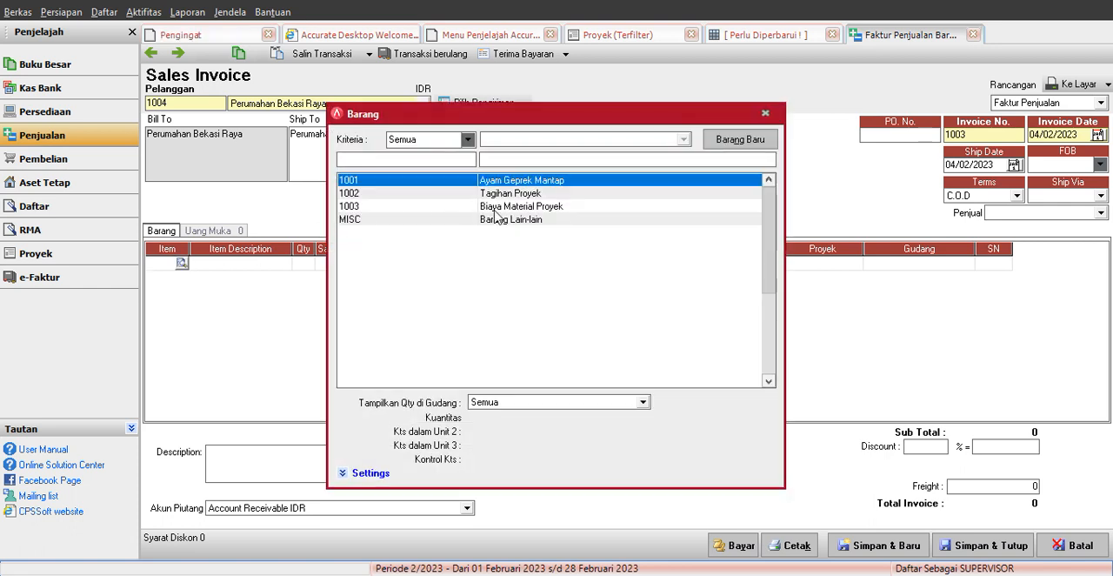
click(512, 194)
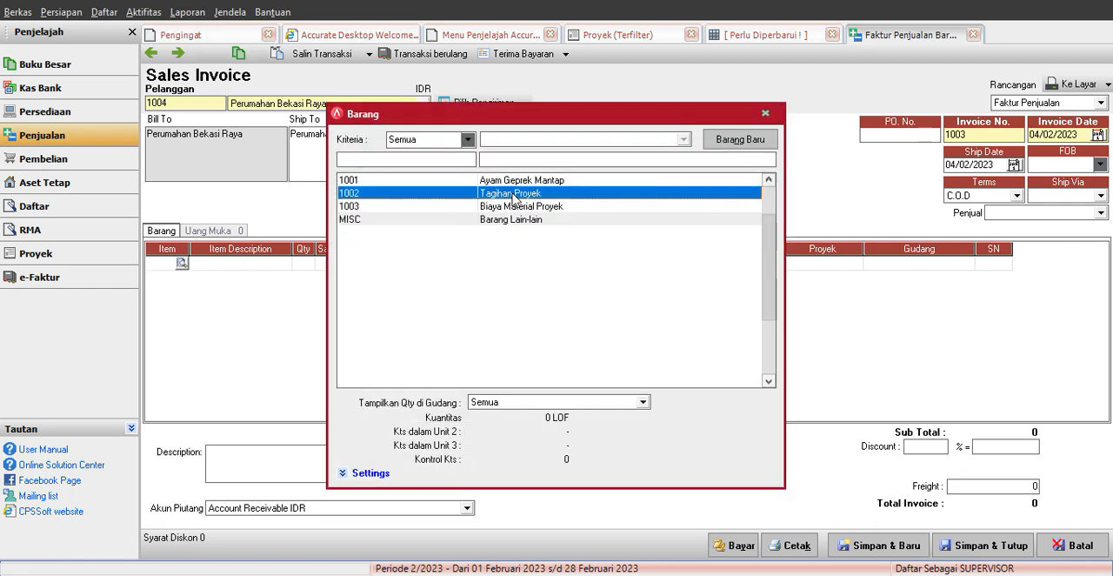
double_click(513, 197)
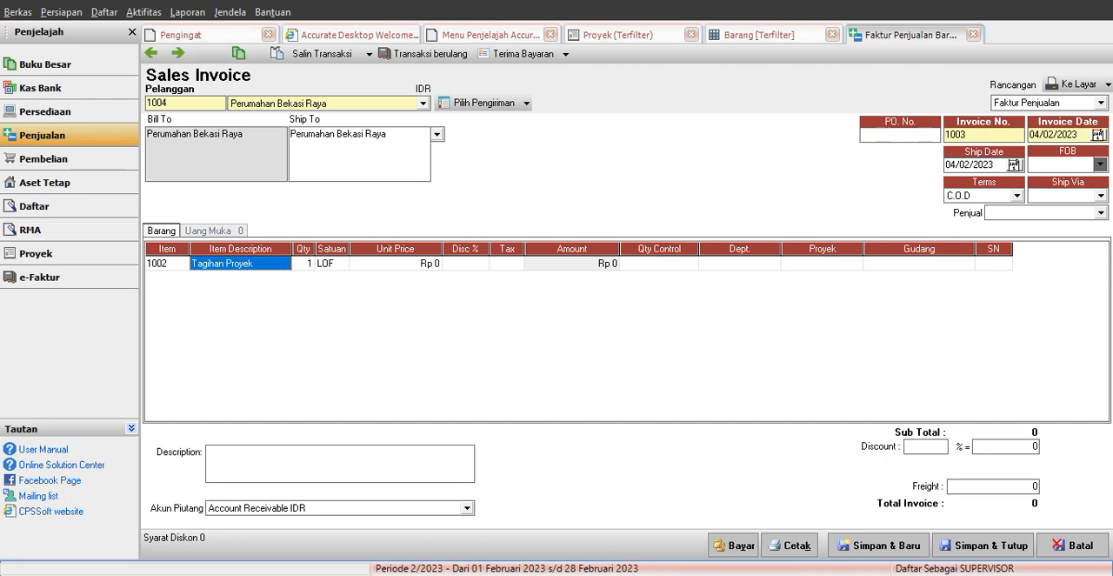
Step: Look up the actual Pendapatan Proyek amount in Excel and set the Tagihan Proyek line's unit price to 475000 in the Accurate sales invoice
key(alt+Tab)
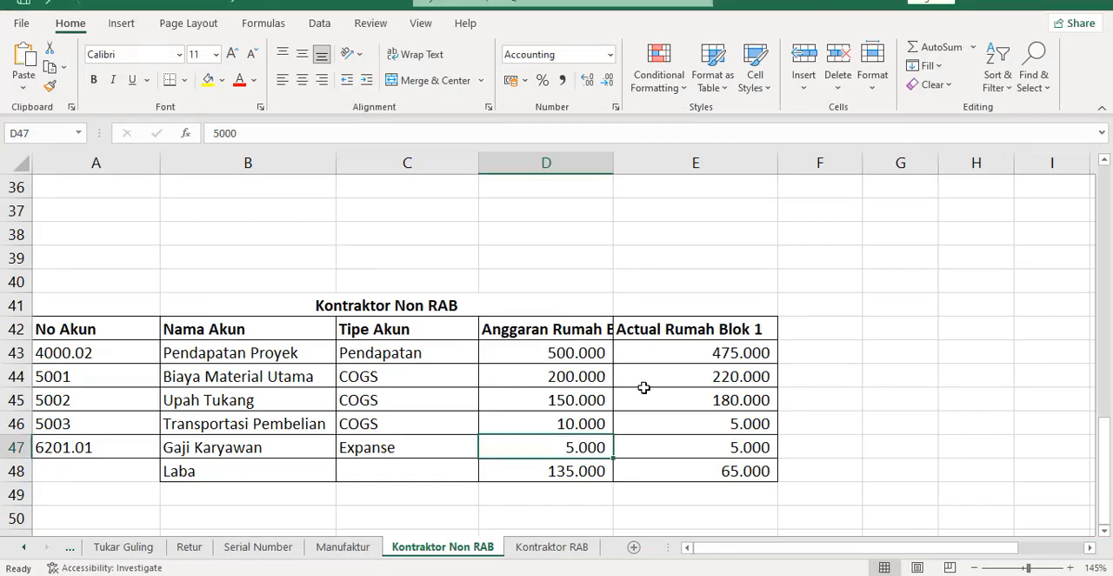
click(705, 354)
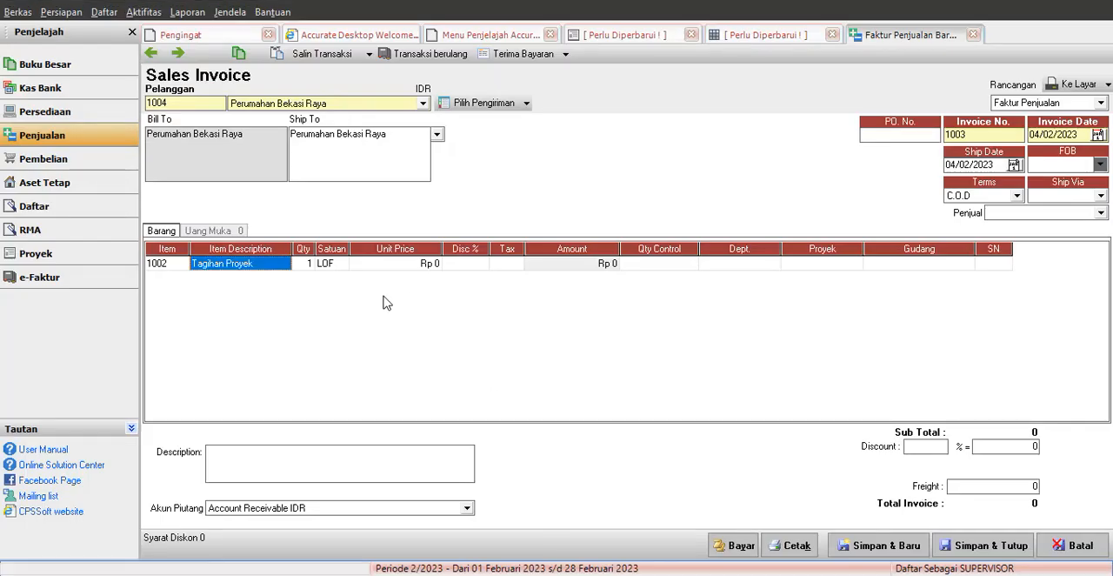
click(423, 268)
text(47500)
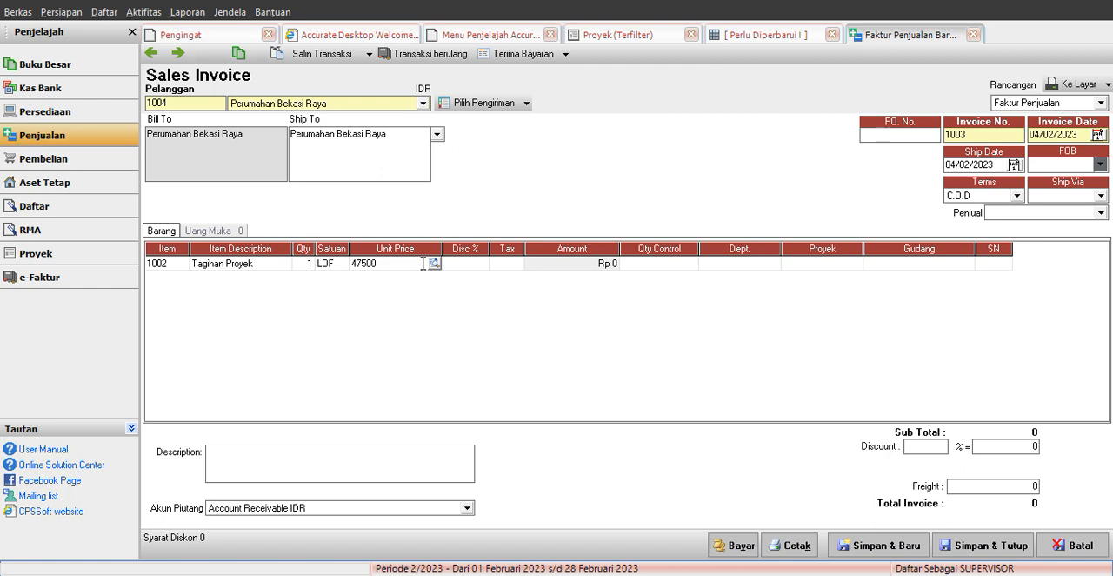
click(482, 264)
click(426, 265)
click(432, 265)
text(0)
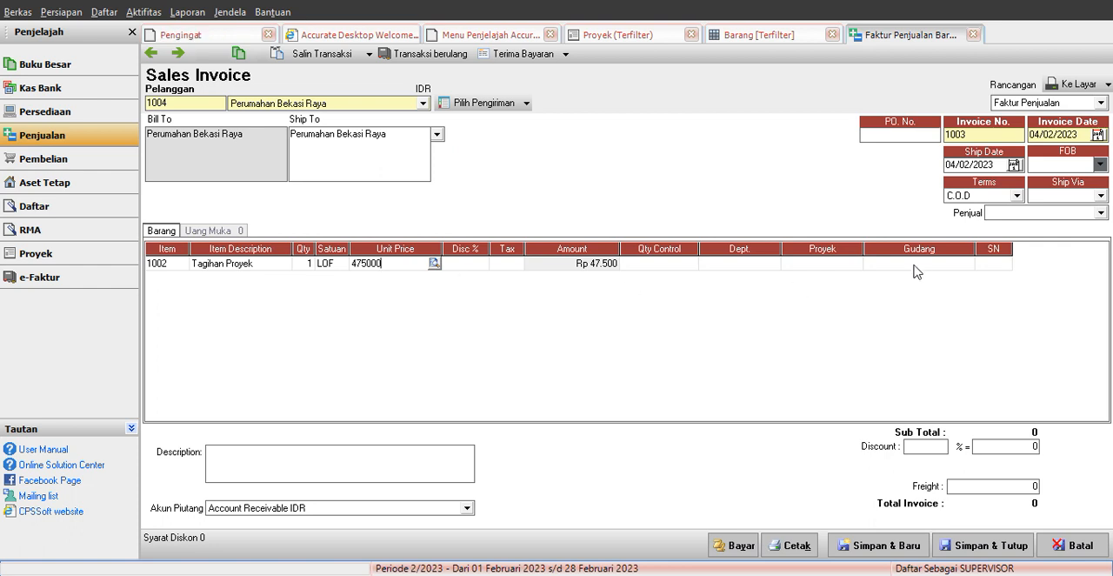
Step: Assign project 1005 Proyek Rumah Blok 1 to the Tagihan Proyek invoice line
click(917, 266)
click(849, 266)
click(855, 265)
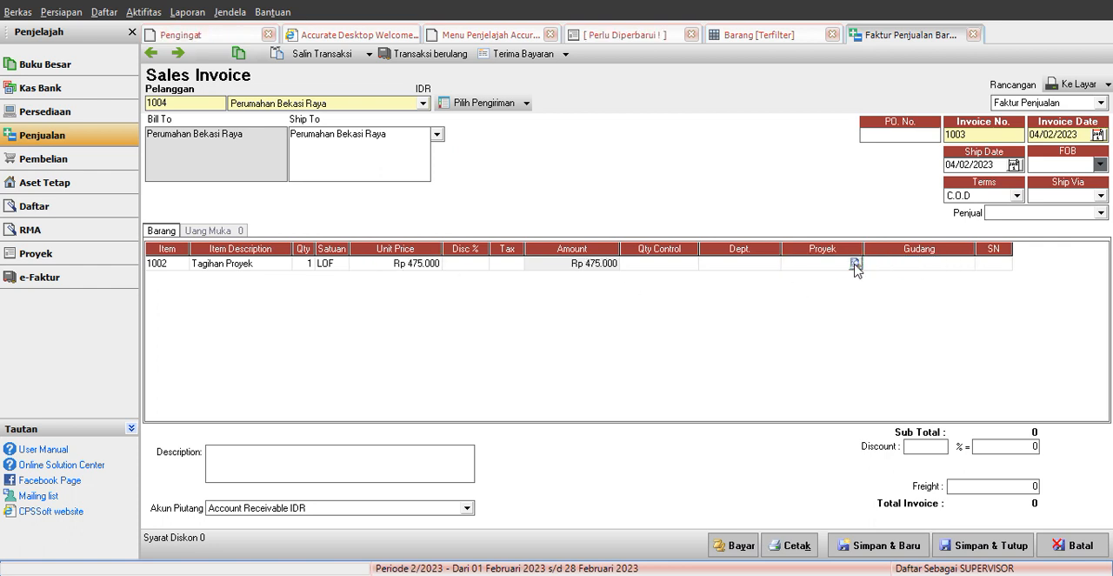
click(855, 265)
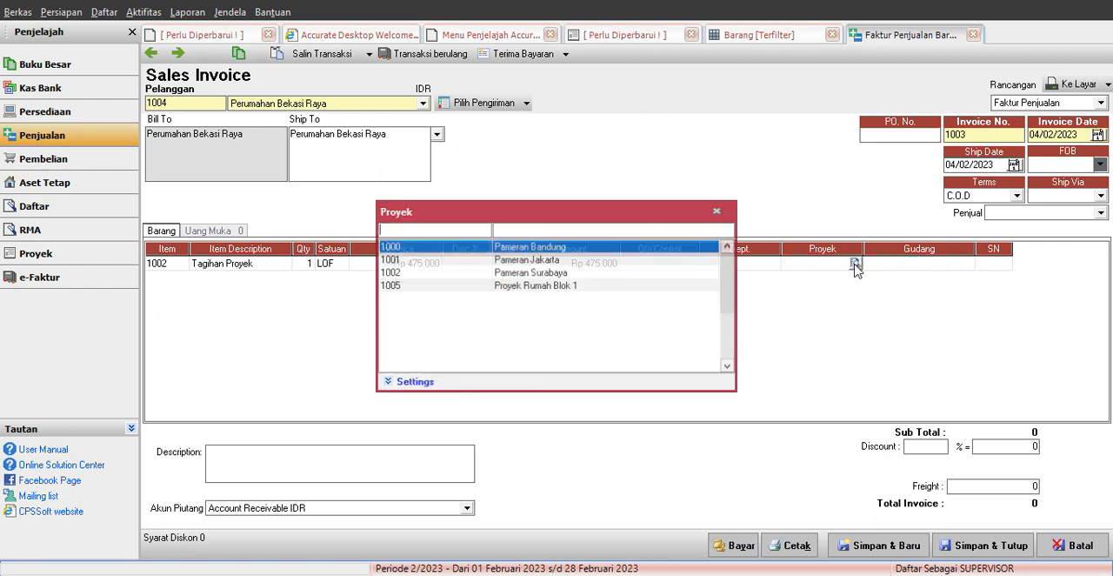
double_click(548, 287)
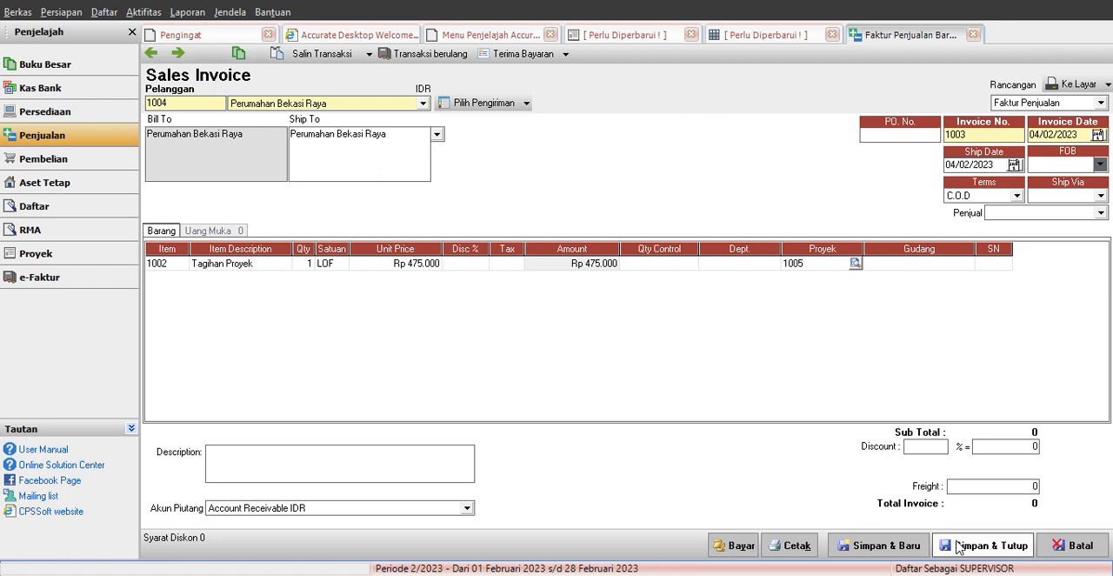
Step: Save the sales invoice without a salesperson and close the blank invoice form and the item list
click(884, 545)
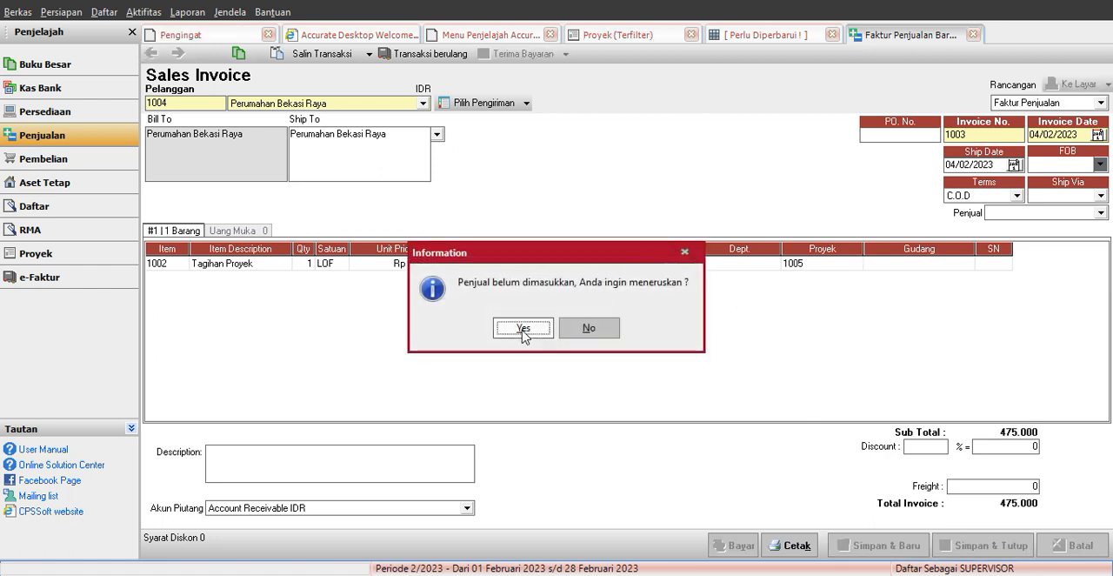
click(525, 326)
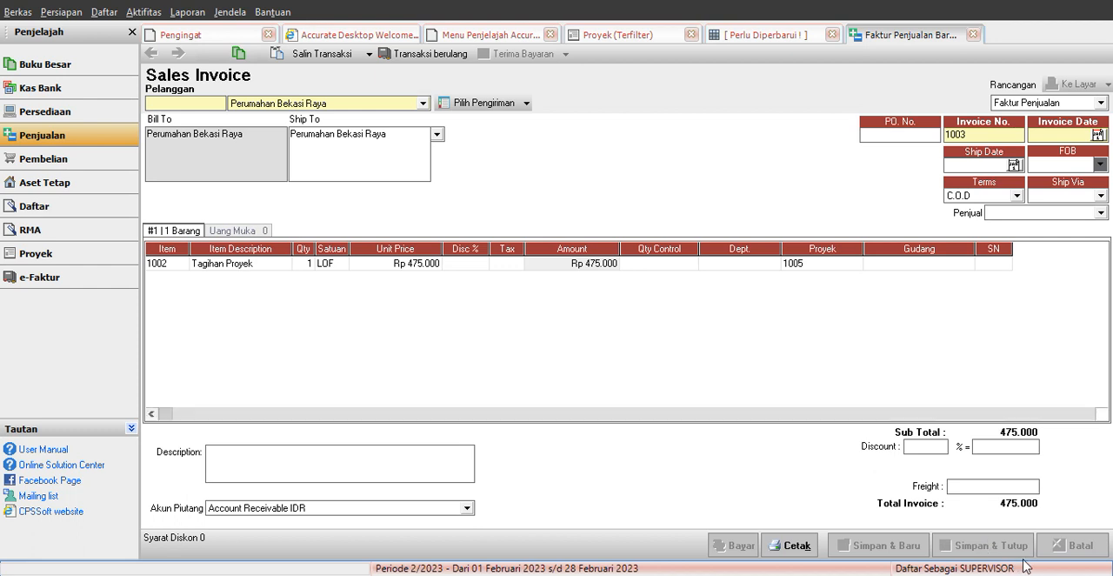
click(972, 36)
click(832, 35)
Step: Generate the Laba & Rugi per Proyek report for Proyek Rumah Blok 1 with zero balances included
click(42, 69)
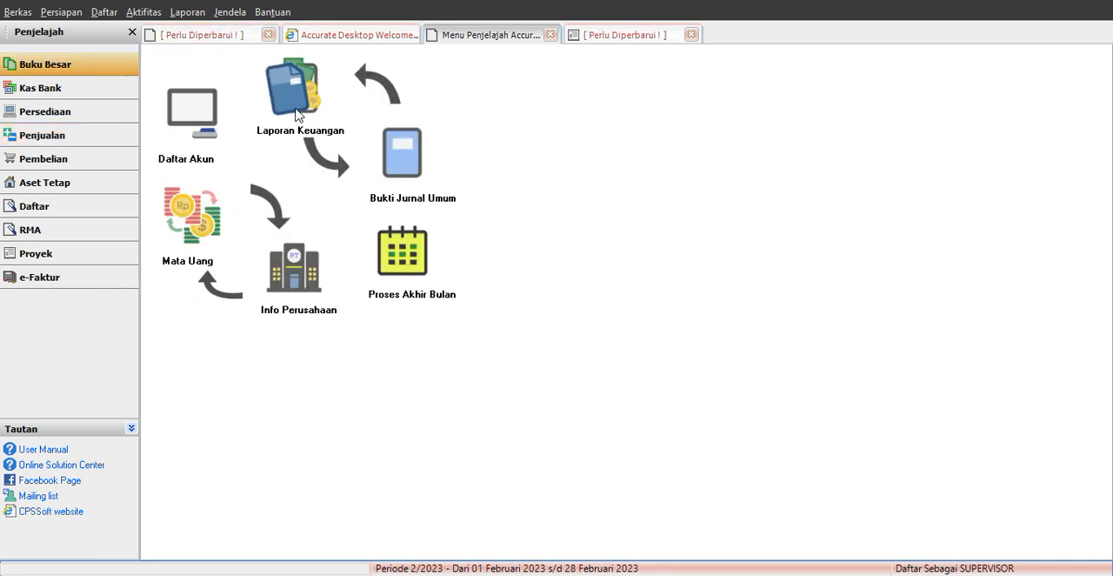
click(297, 101)
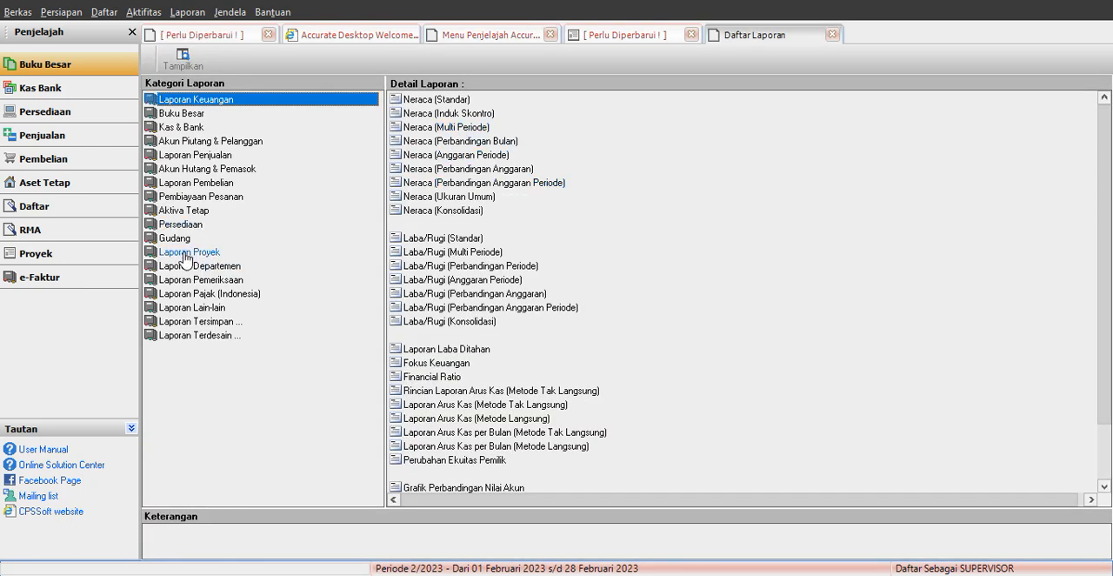
click(189, 252)
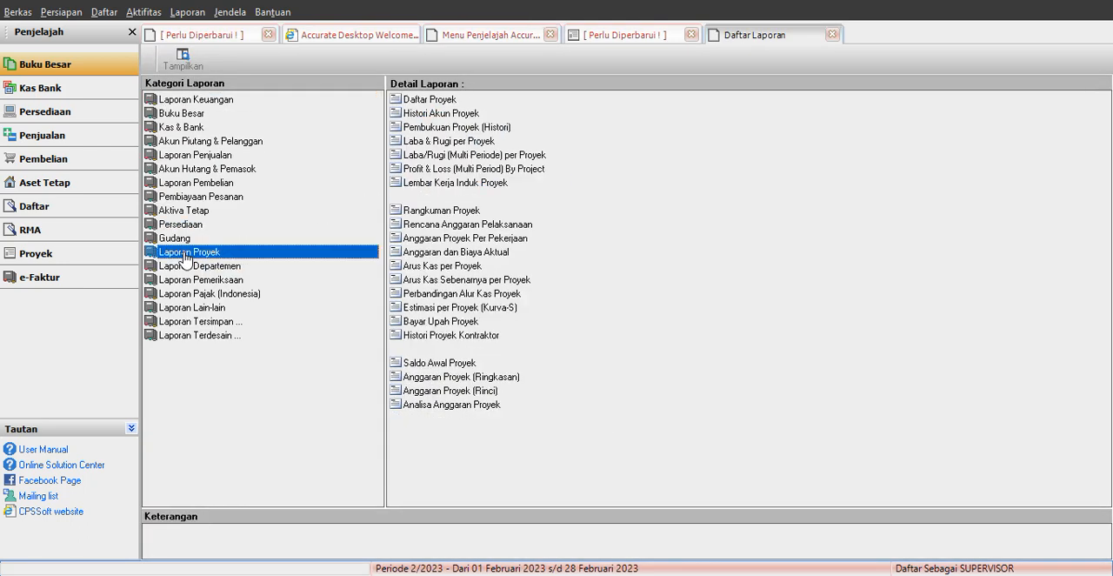
click(452, 141)
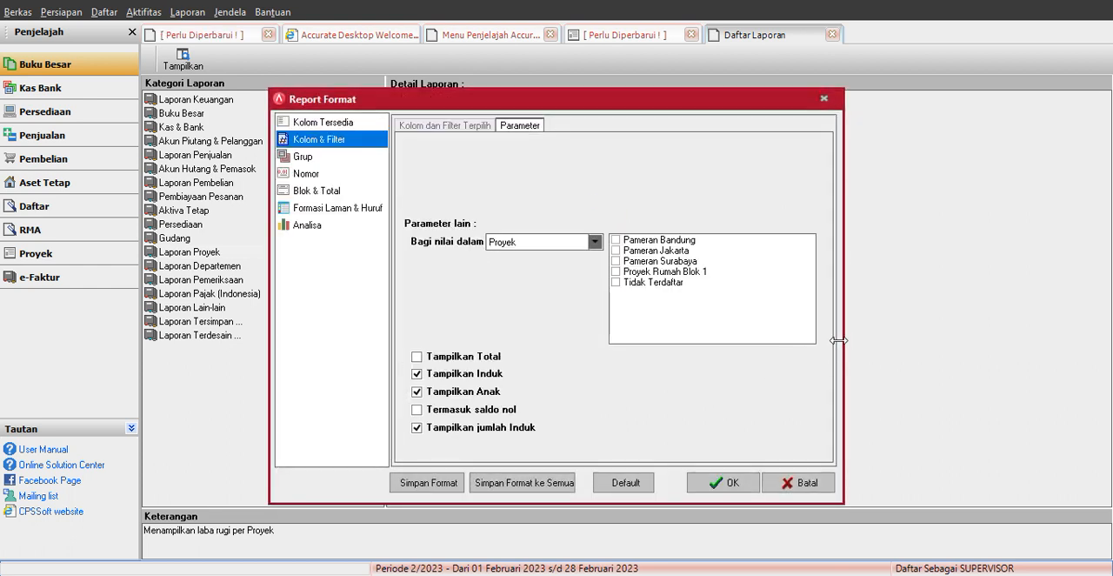
click(615, 271)
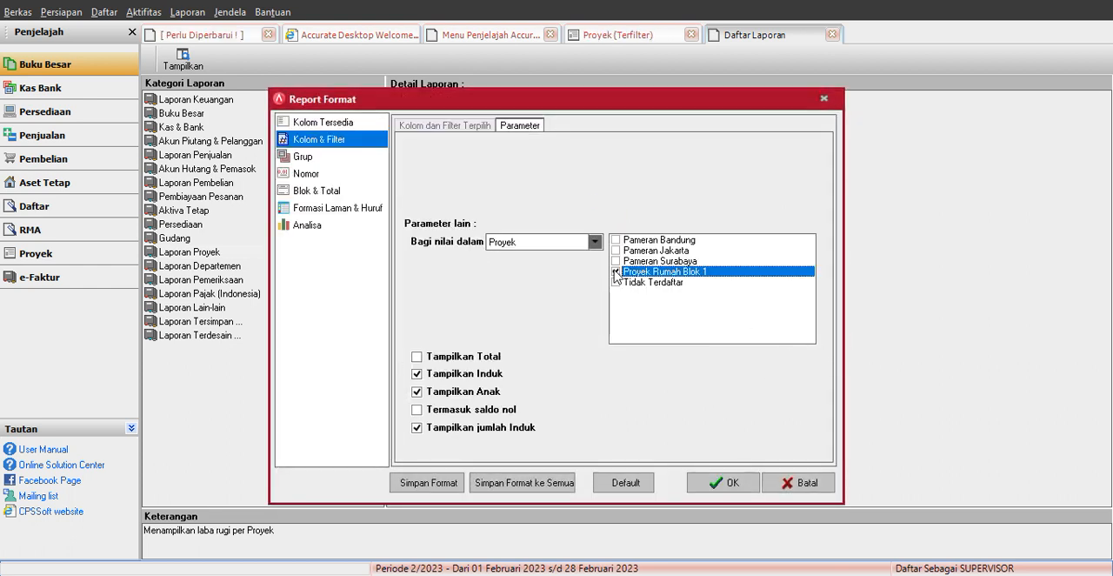
click(418, 410)
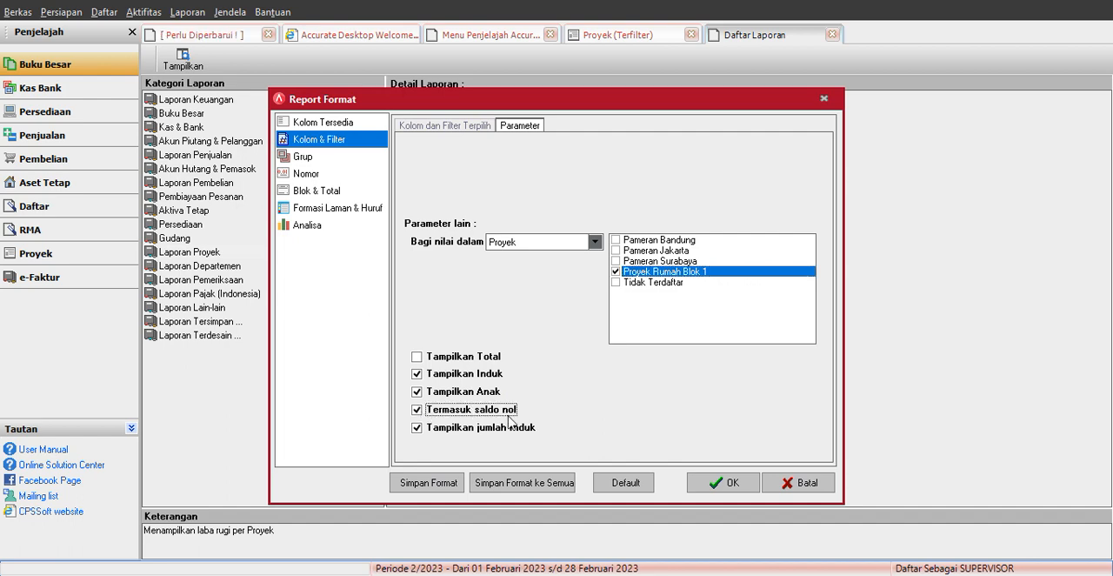
click(735, 483)
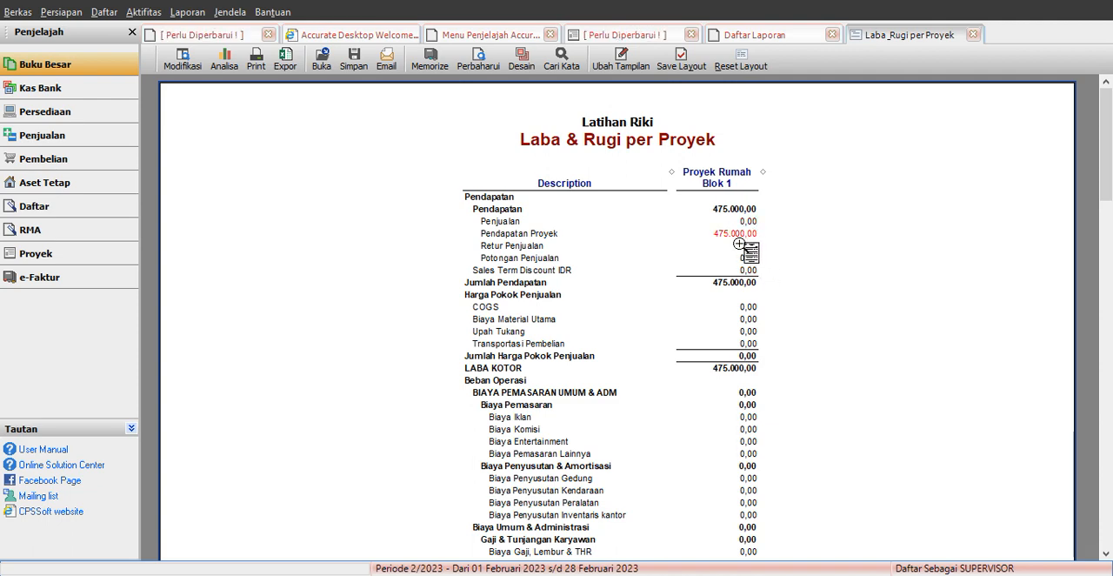
Step: Examine the project's income, cost of goods sold and operating expense lines in the profit and loss report
scroll(794, 363, down, 8)
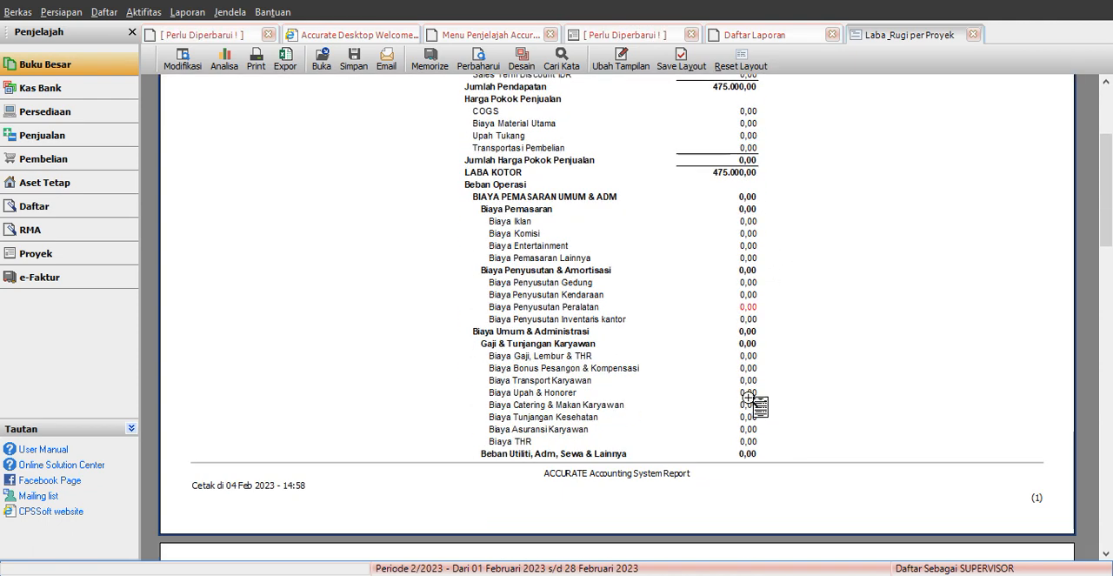
scroll(758, 375, up, 6)
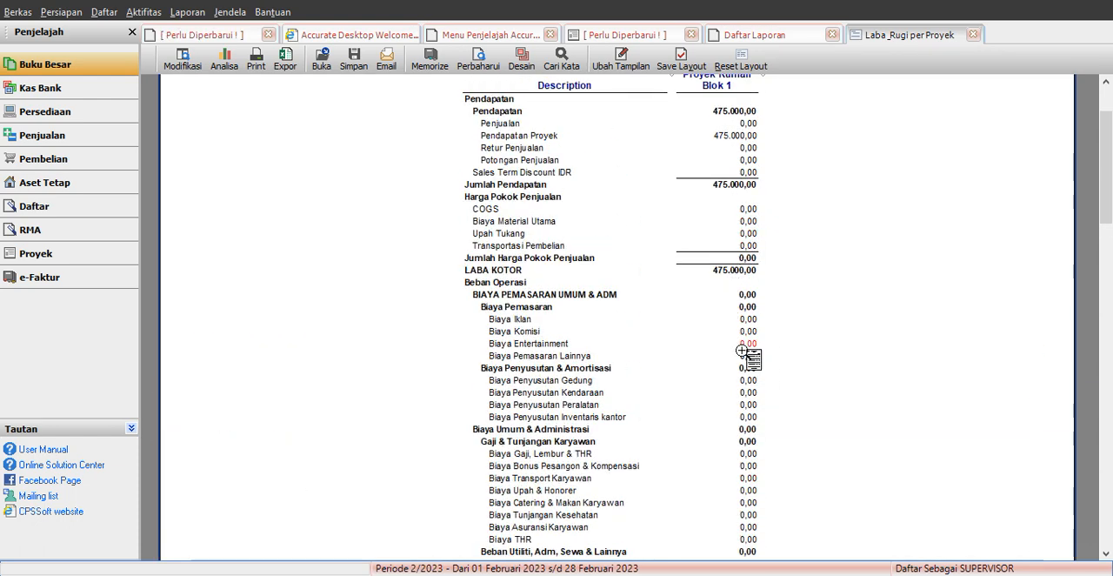
scroll(742, 349, up, 2)
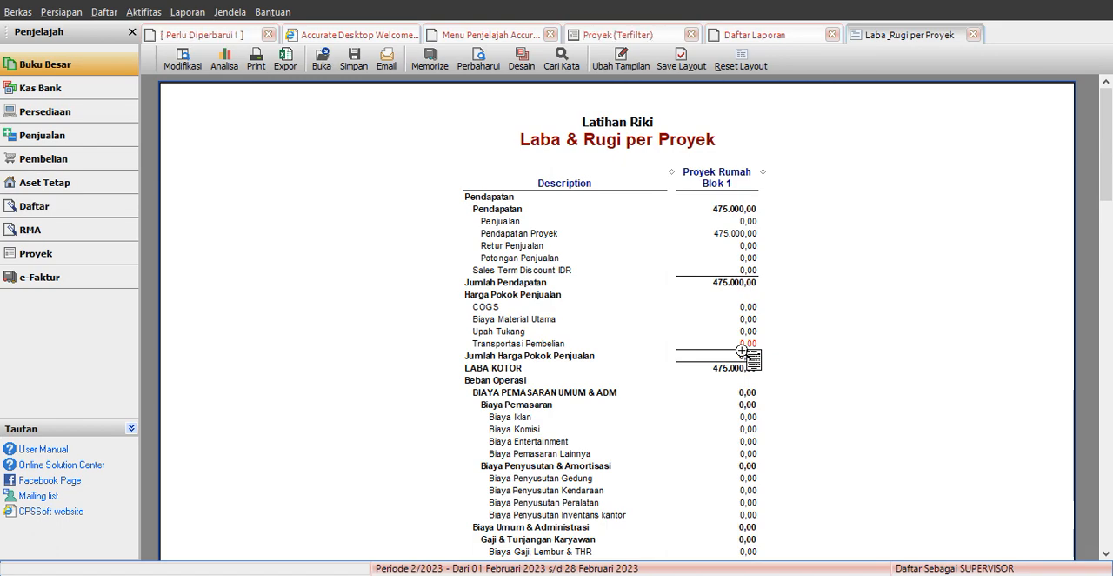
scroll(742, 349, down, 8)
scroll(746, 344, down, 5)
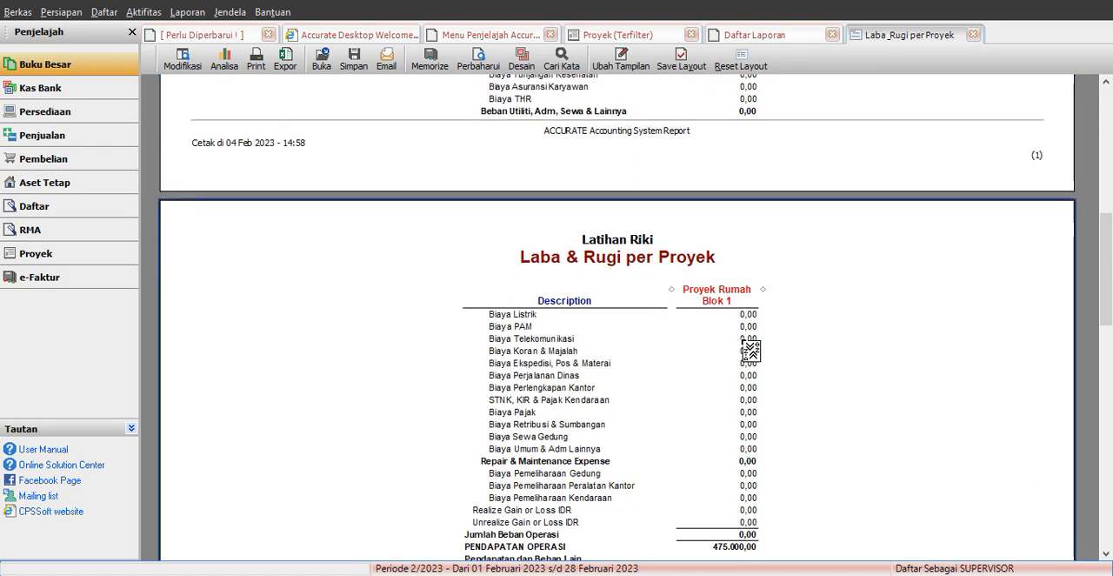
scroll(757, 331, up, 10)
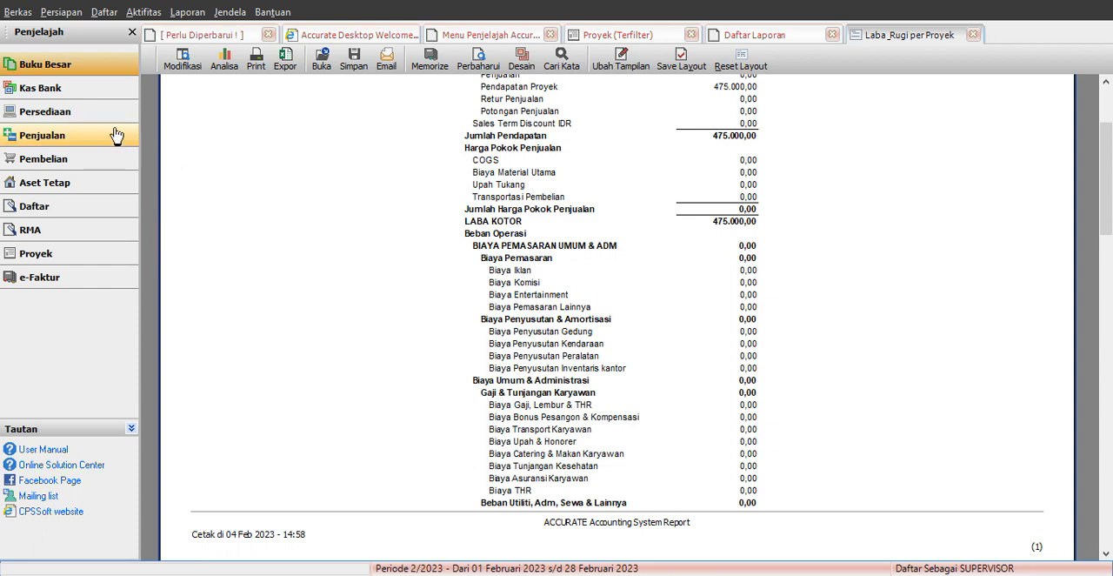
Step: Start a new general journal voucher with the description Bayar Upah Tukang
click(90, 94)
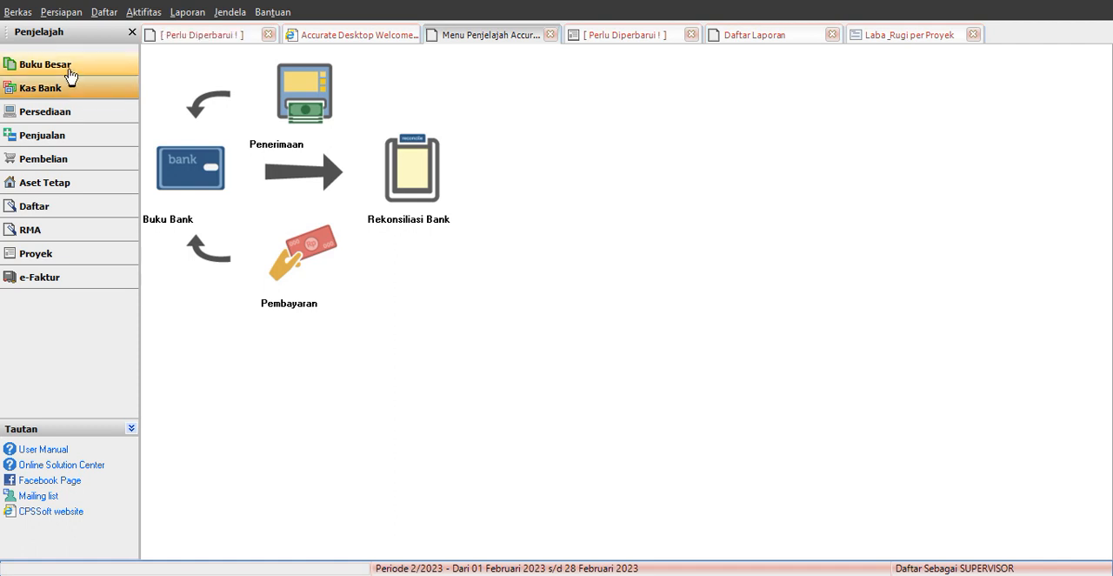
click(70, 76)
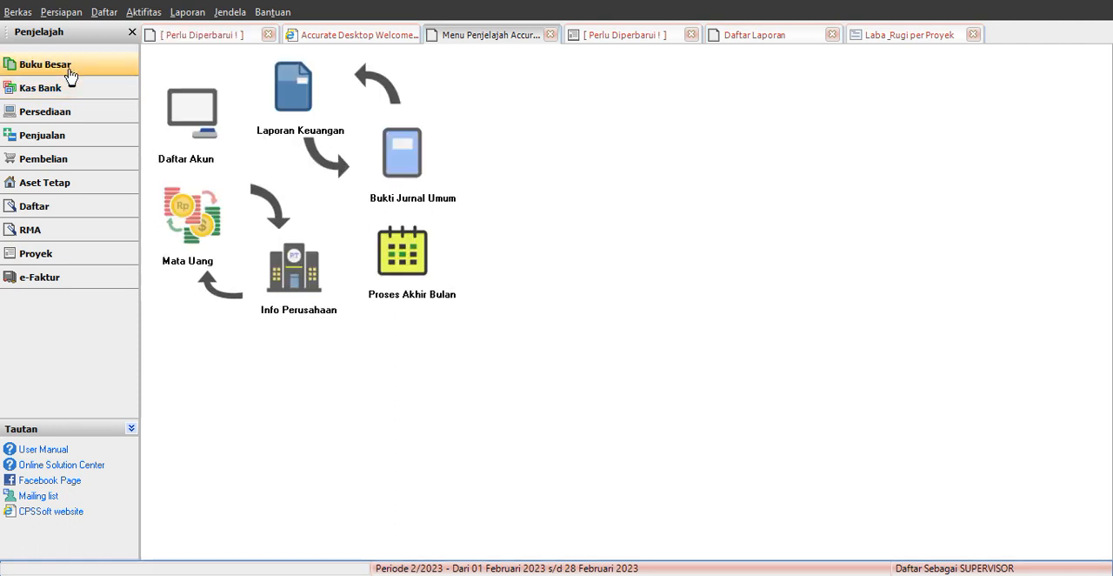
click(405, 164)
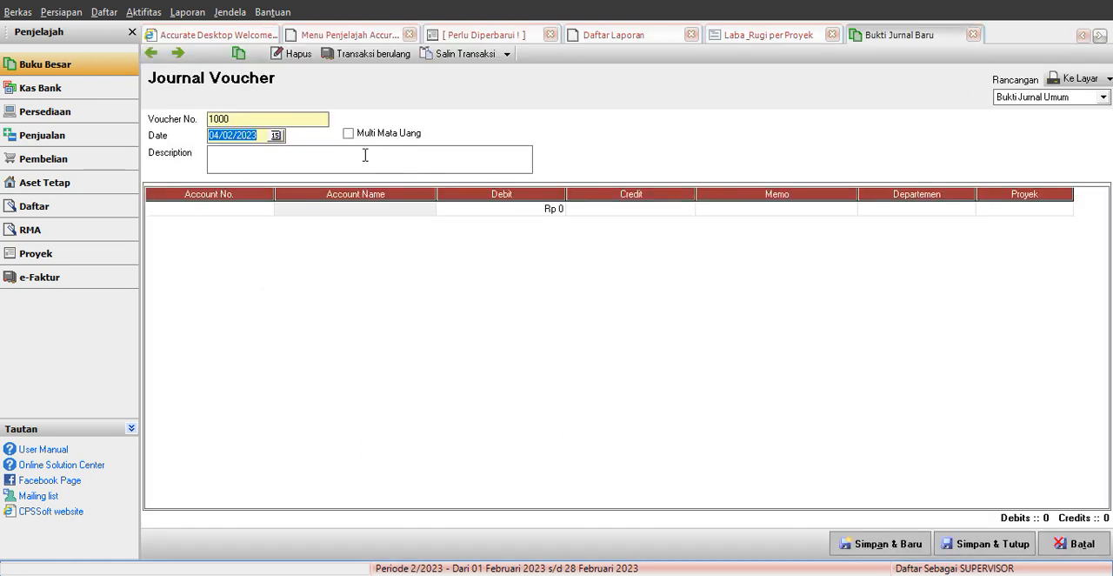
click(296, 165)
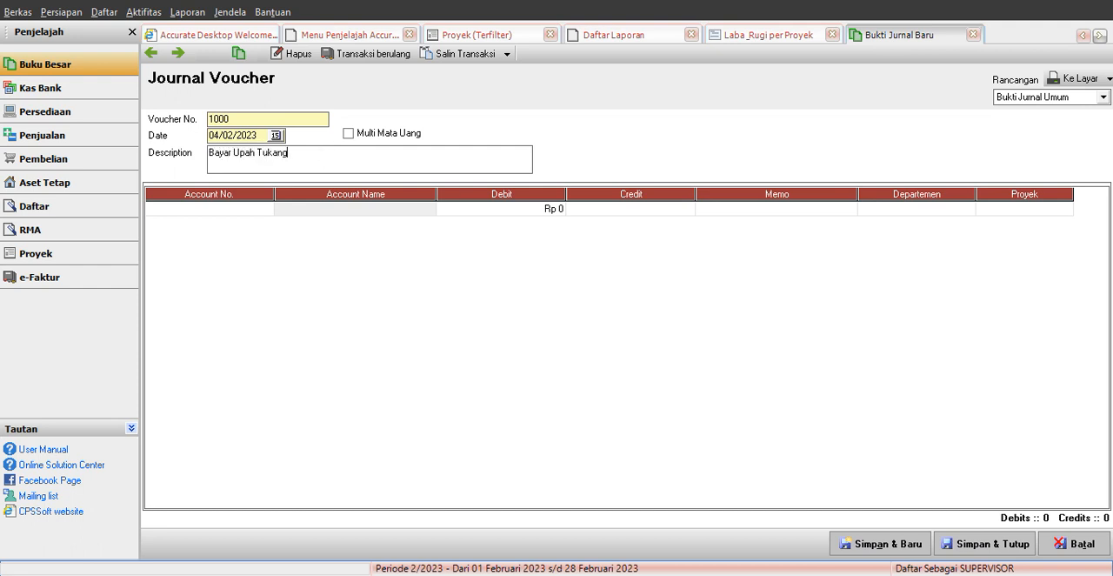
Step: Find the Upah Tukang account (5002) and add it to the first line of the journal voucher
click(266, 210)
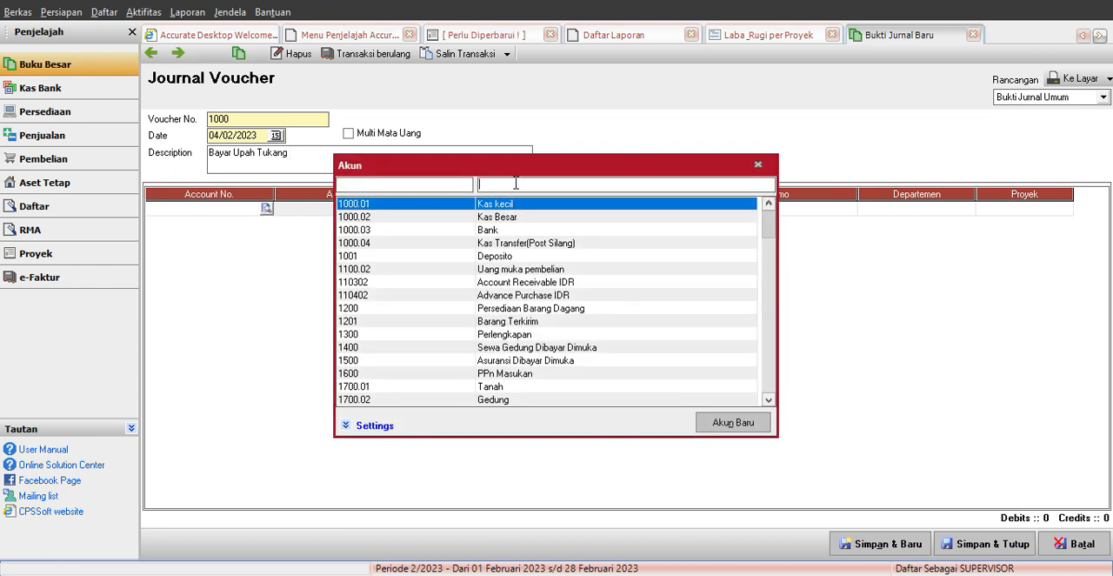
text(upah)
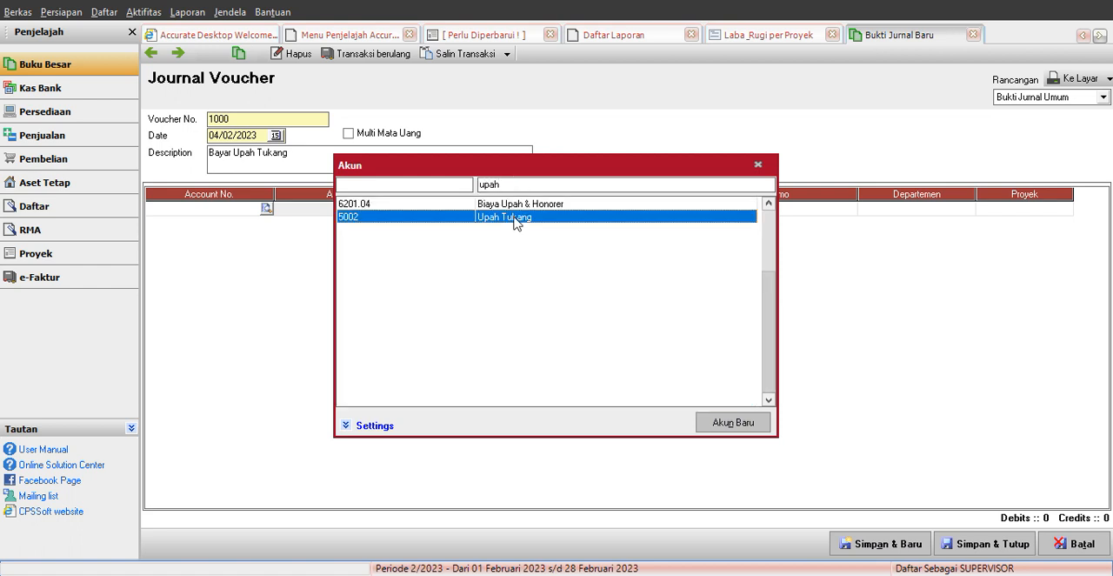
double_click(514, 220)
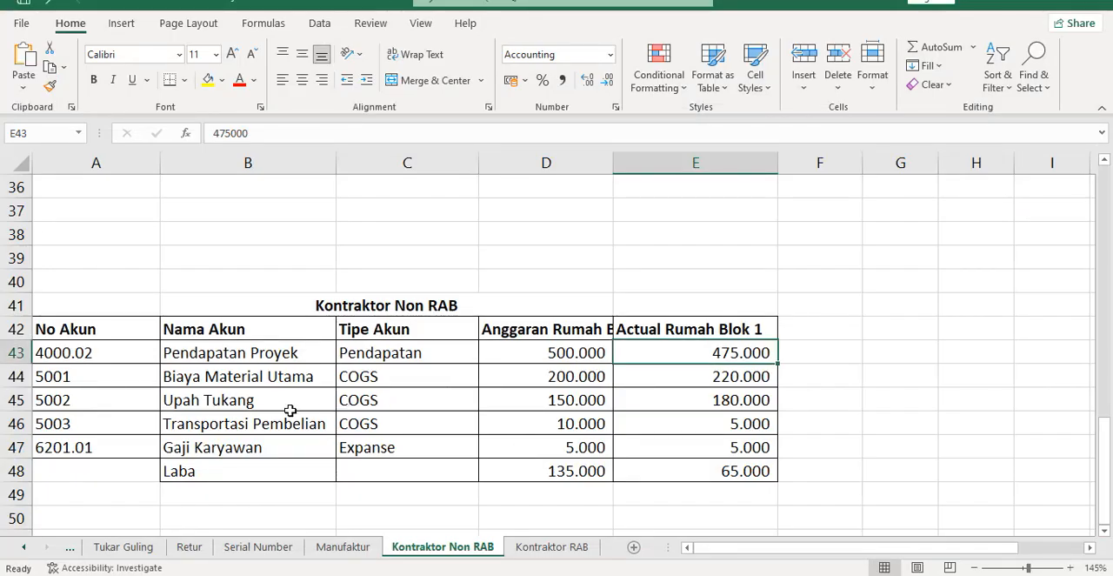
Step: Check the actual Upah Tukang amount in Excel and enter 180000 as the debit on the Accurate journal line
click(729, 402)
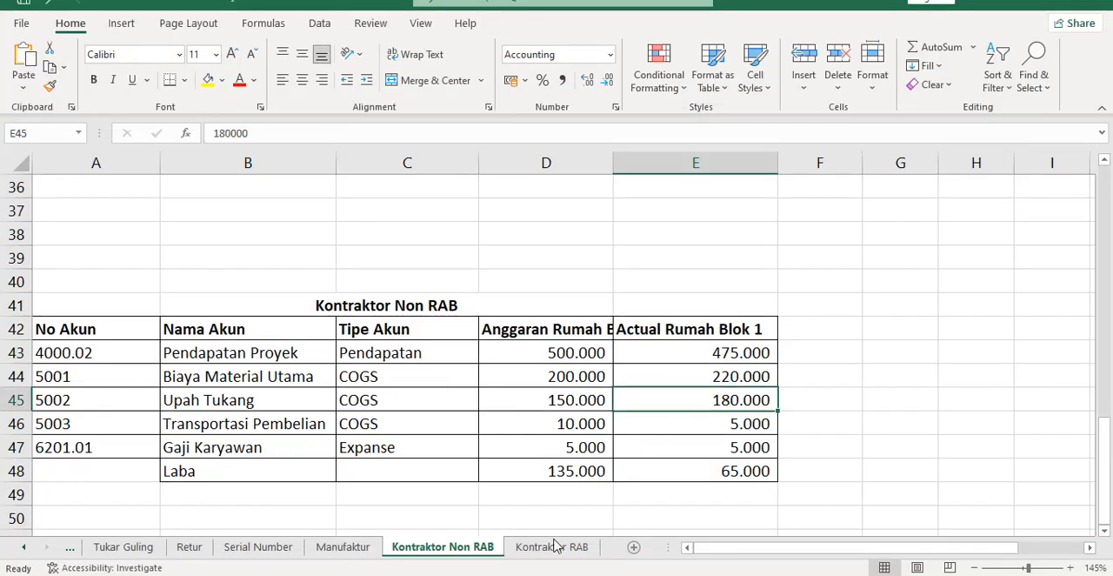
key(alt+Tab)
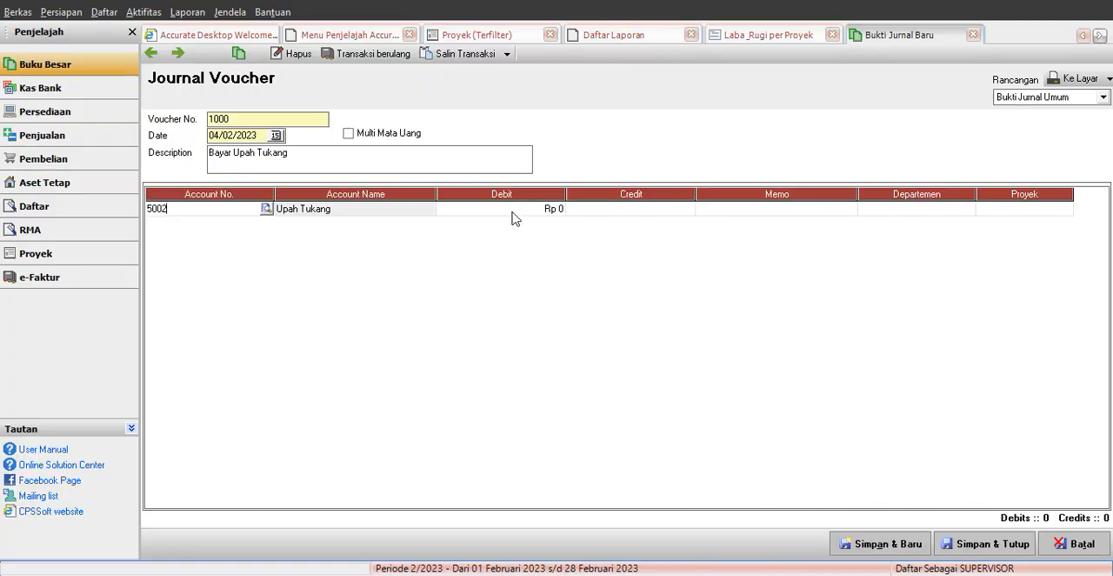
click(511, 210)
click(516, 208)
text(180000)
key(Tab)
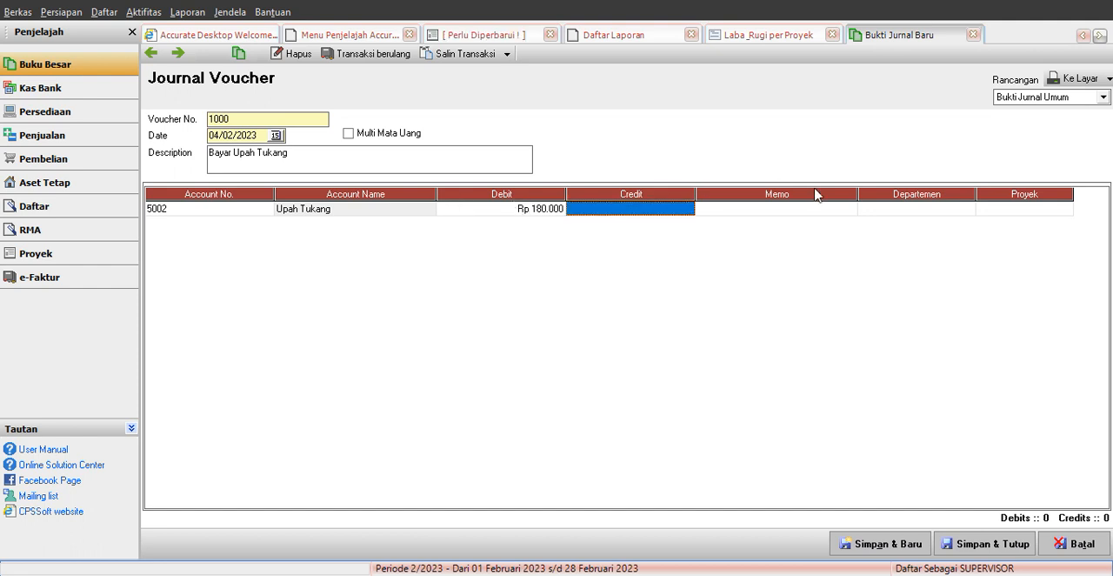
Step: Assign project 1005 Proyek Rumah Blok 1 to the Upah Tukang journal line
click(1052, 209)
click(1052, 210)
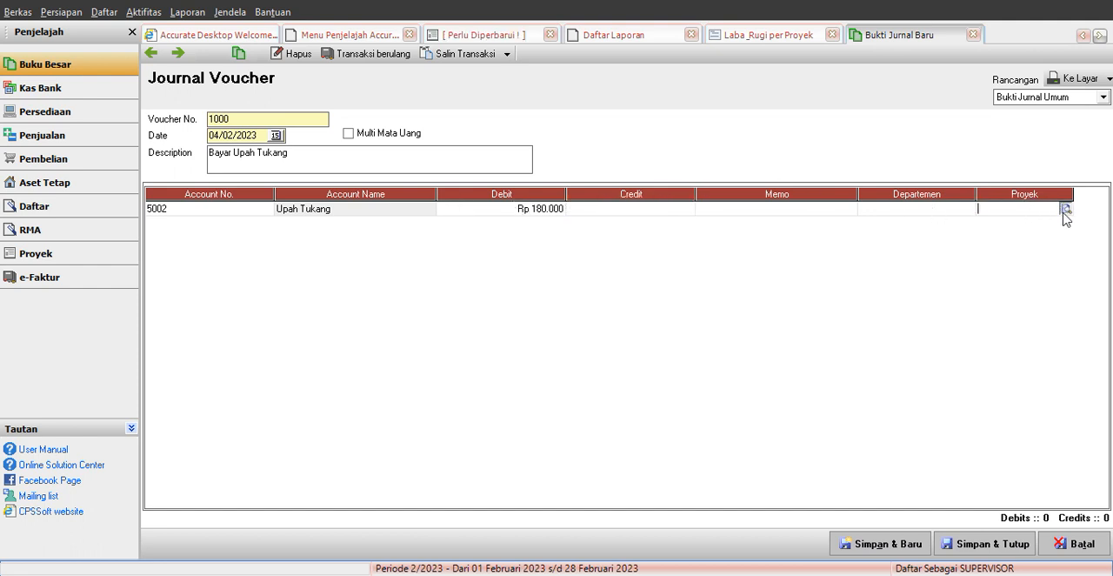
click(1065, 208)
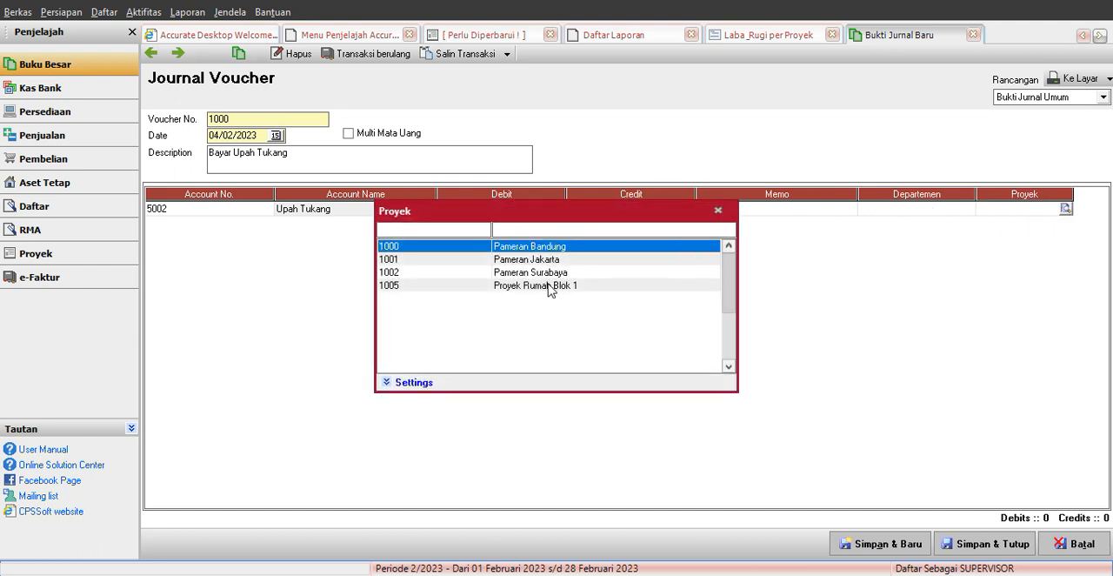
click(518, 286)
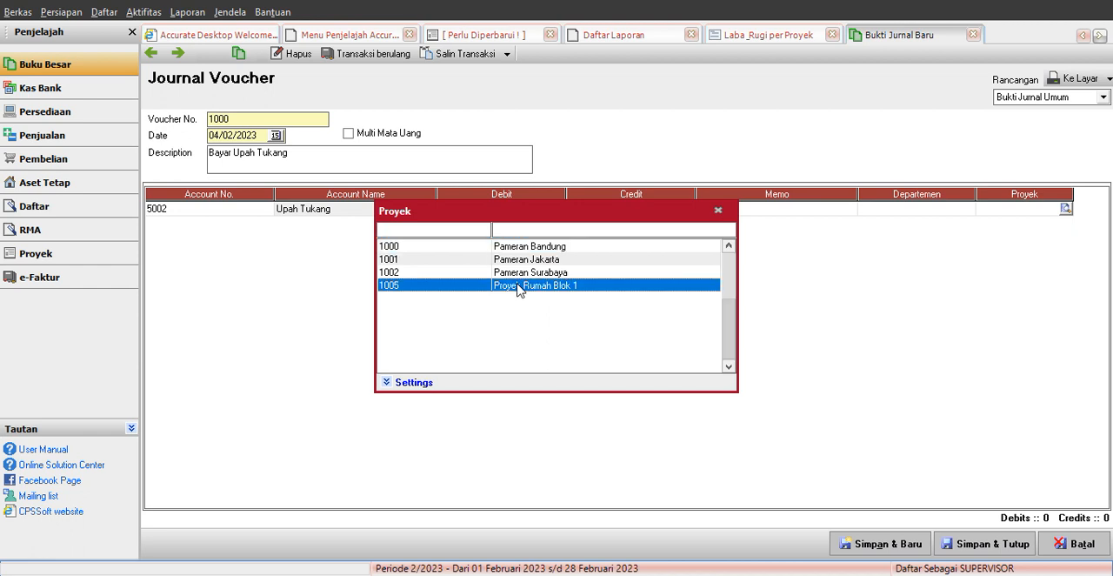
double_click(519, 286)
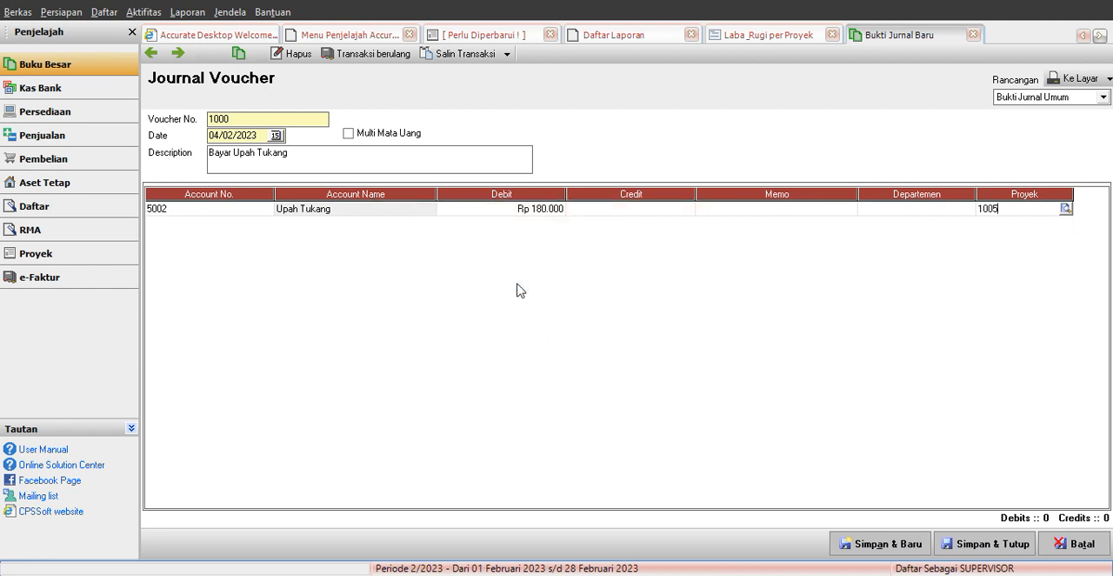
Step: Add a second line to the journal voucher and search the account list for hutang
click(259, 210)
key(Down)
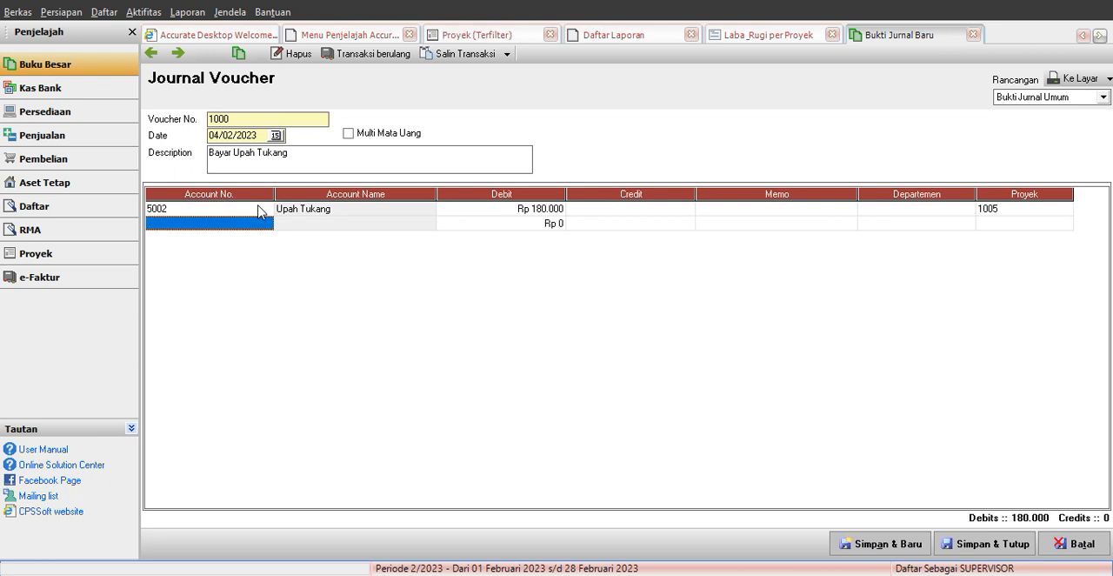
click(266, 226)
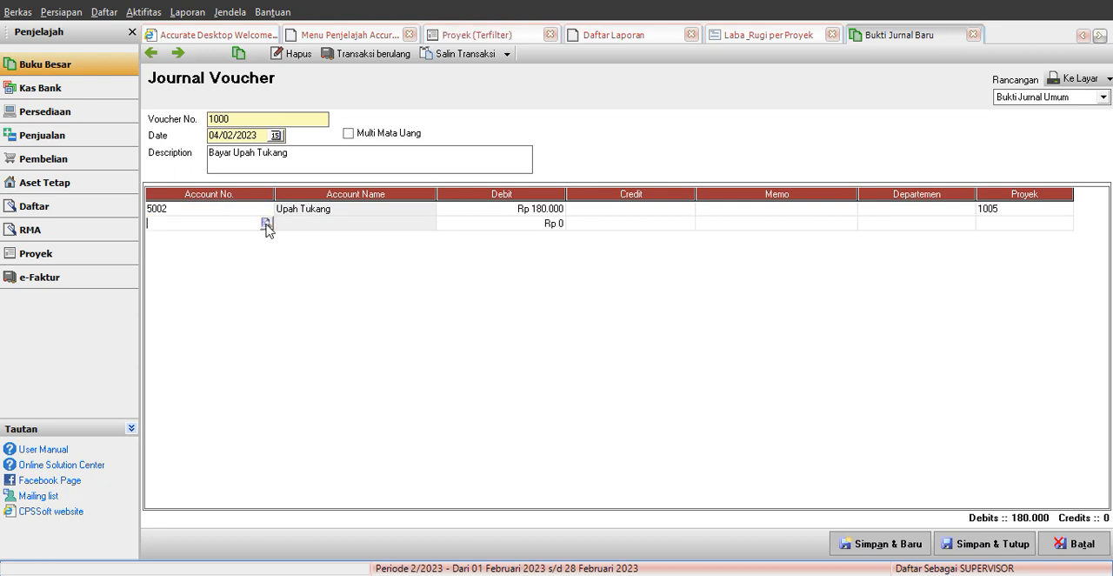
click(266, 223)
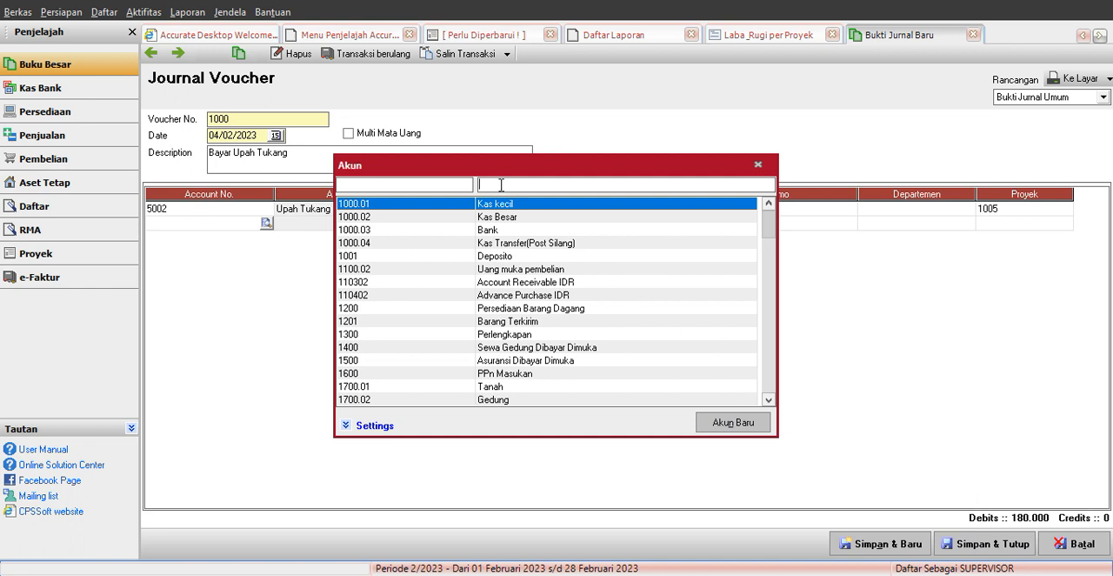
text(hutang)
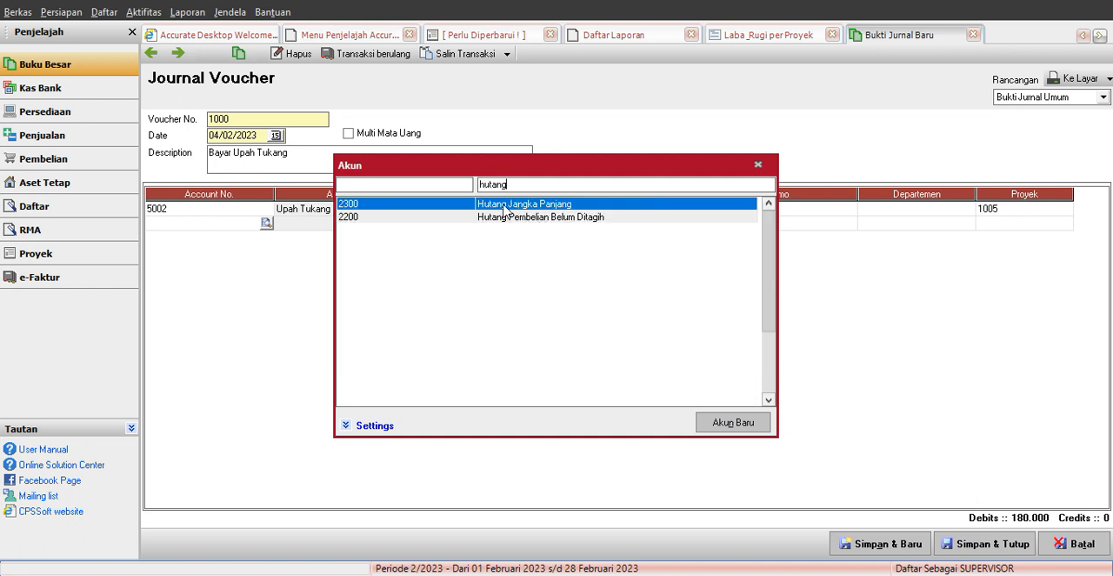
Step: Search the account list for beba and proyek, and close it without choosing an account
key(BackSpace)
key(BackSpace)
key(BackSpace)
text(beba)
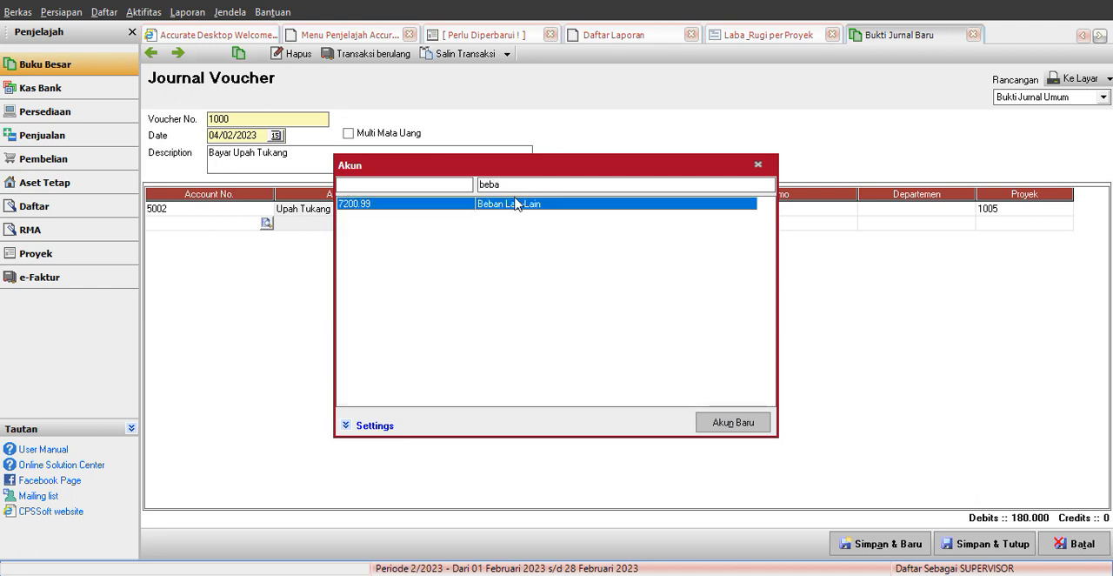
key(BackSpace)
key(BackSpace)
key(BackSpace)
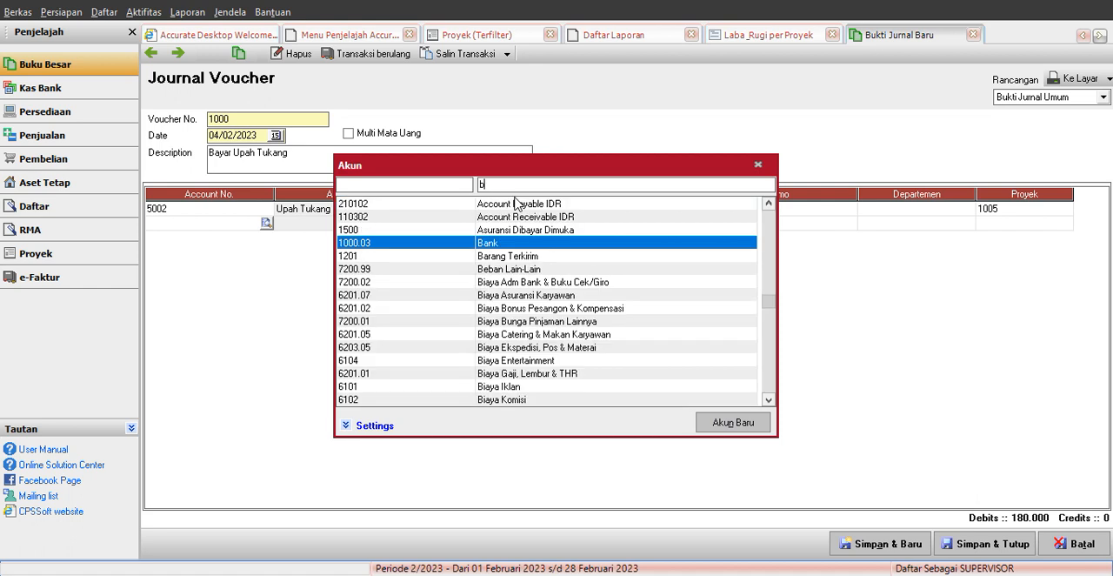
key(BackSpace)
text(proyek)
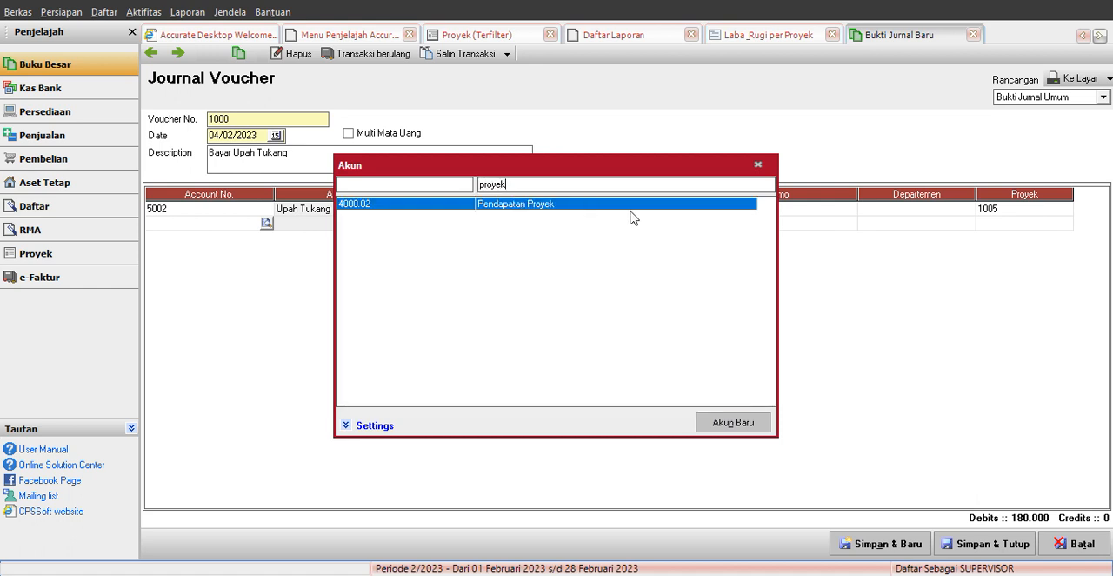
key(Escape)
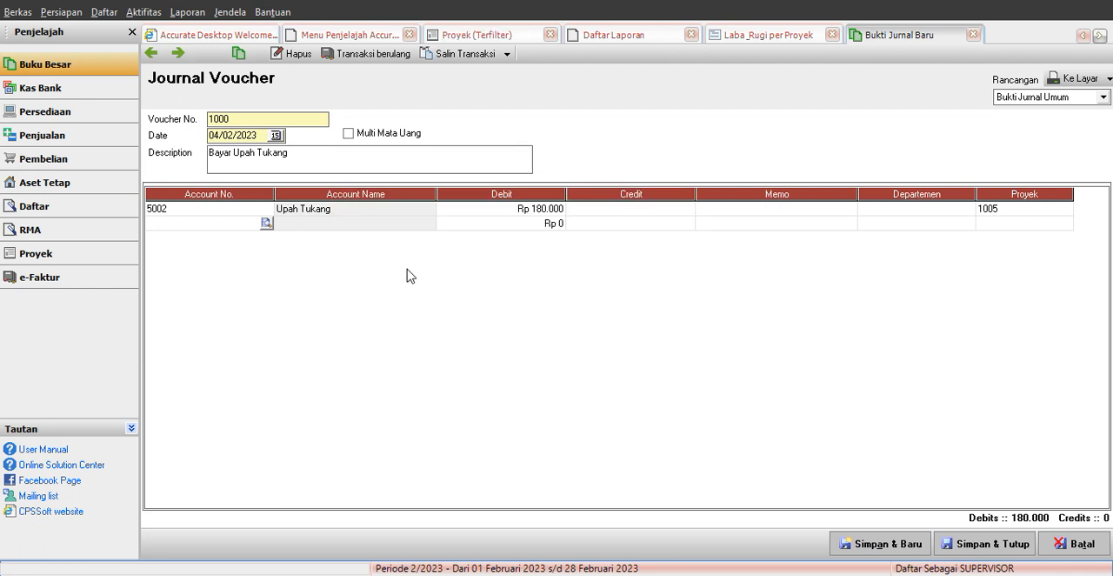
Step: Start a new account from the account list with the type Hutang lancar lainnya
click(68, 69)
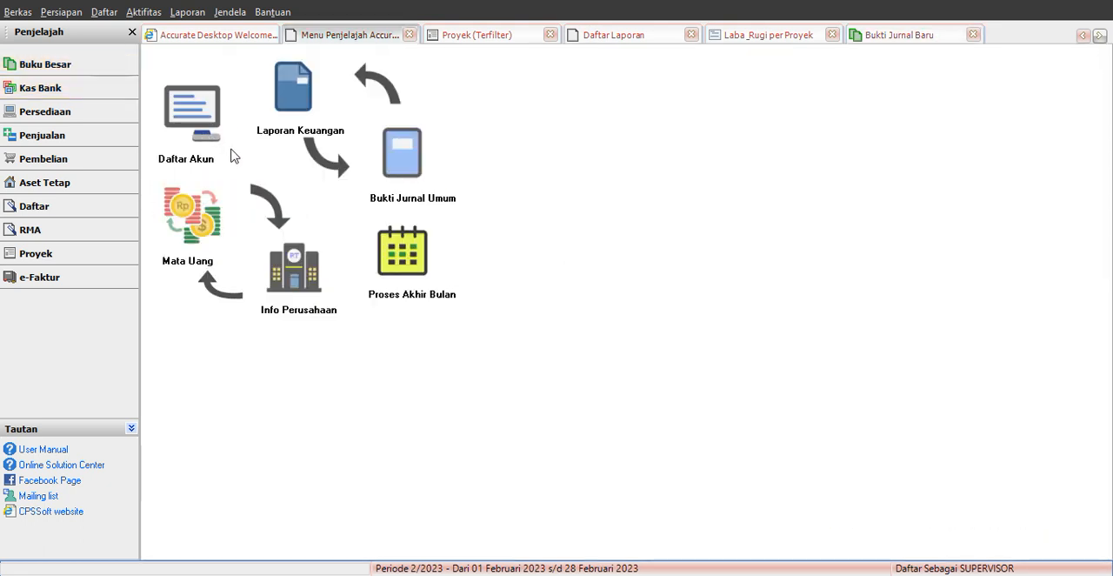
click(192, 113)
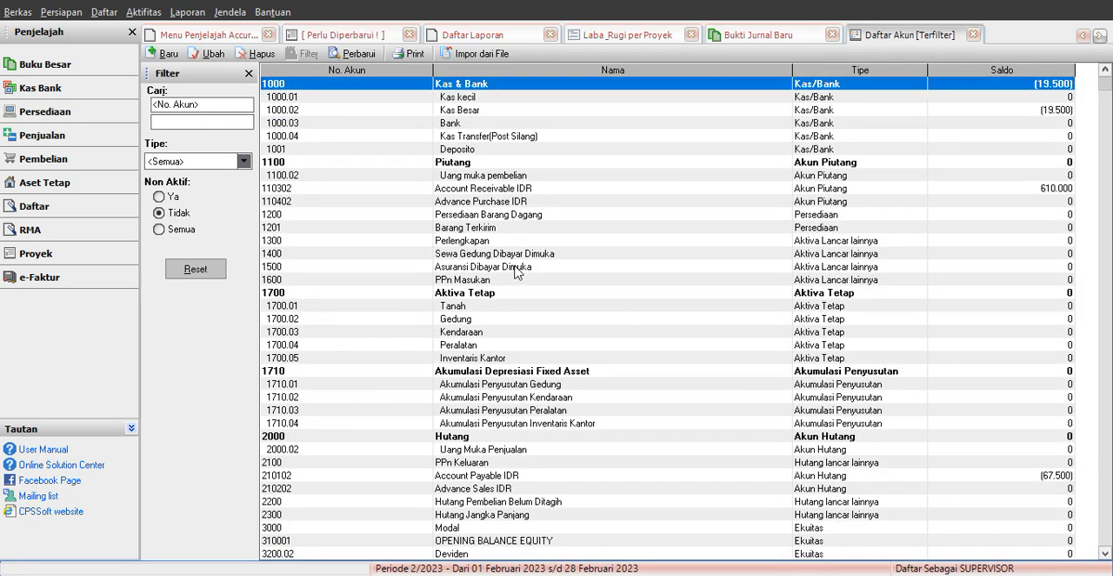
click(165, 54)
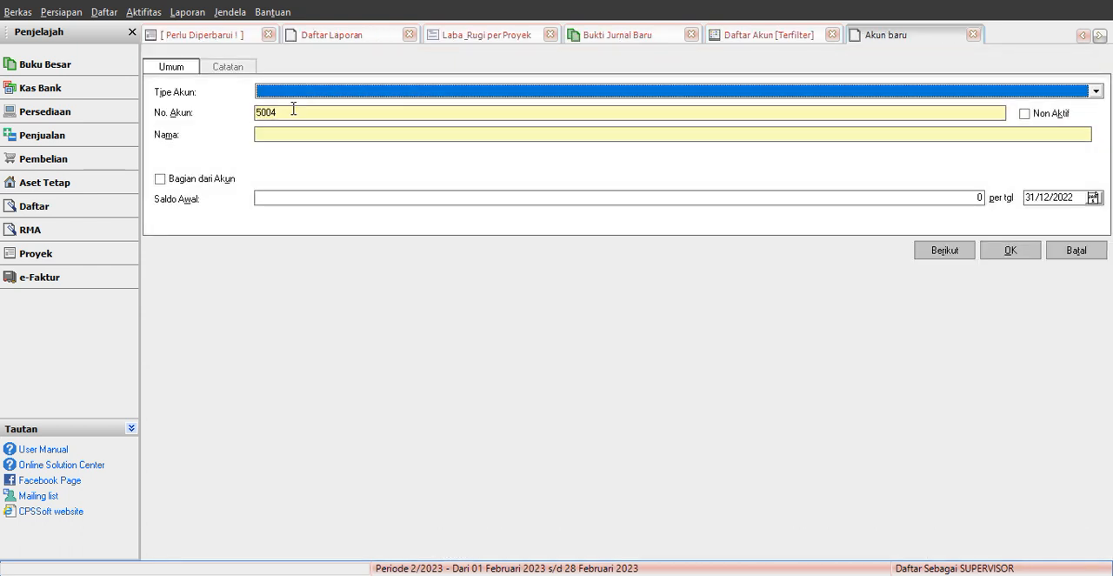
click(313, 92)
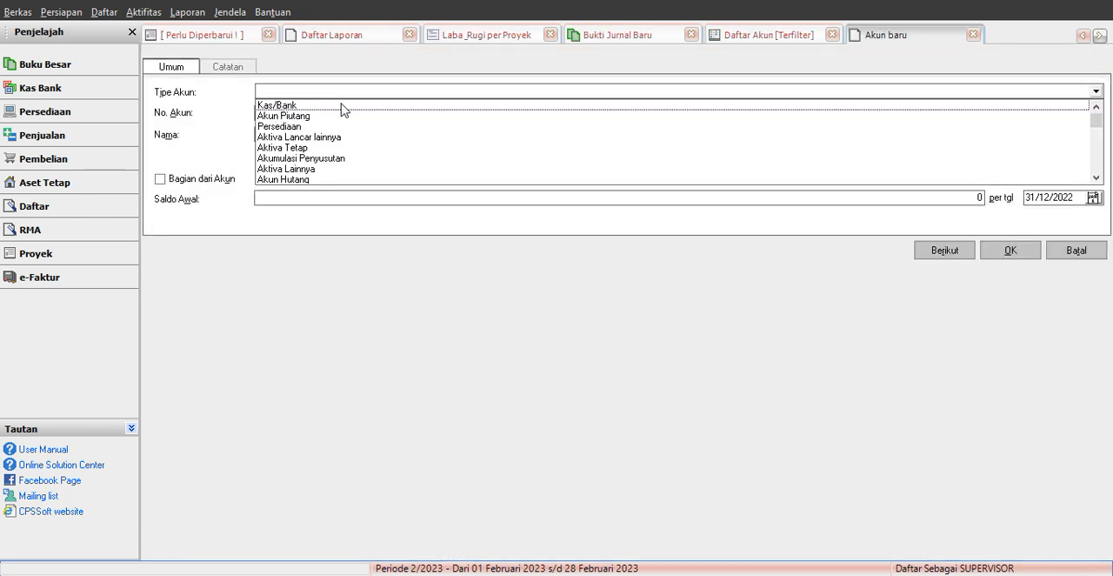
text(Hu)
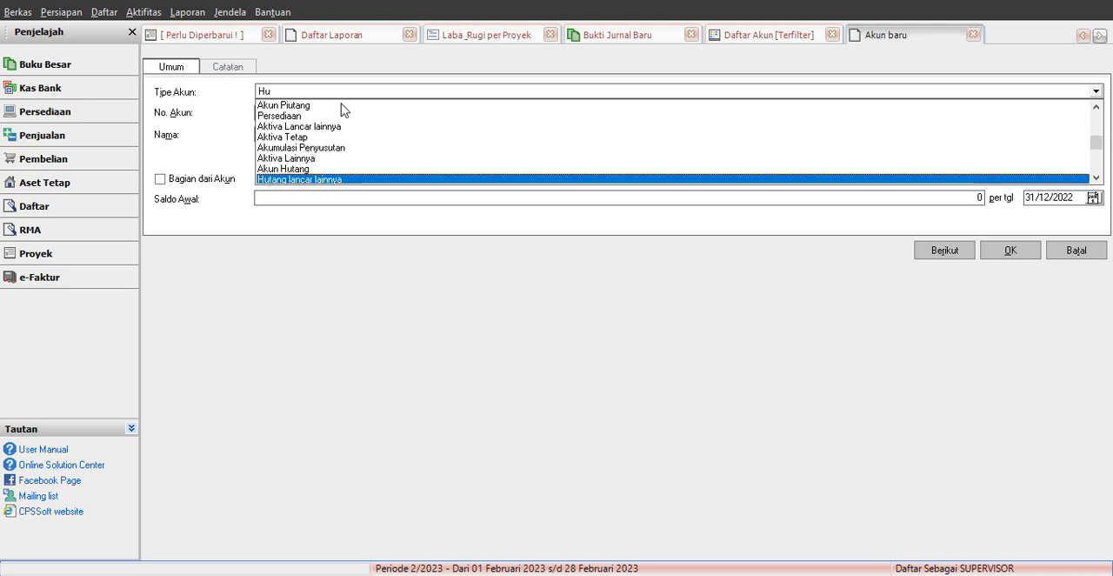
click(330, 180)
key(Tab)
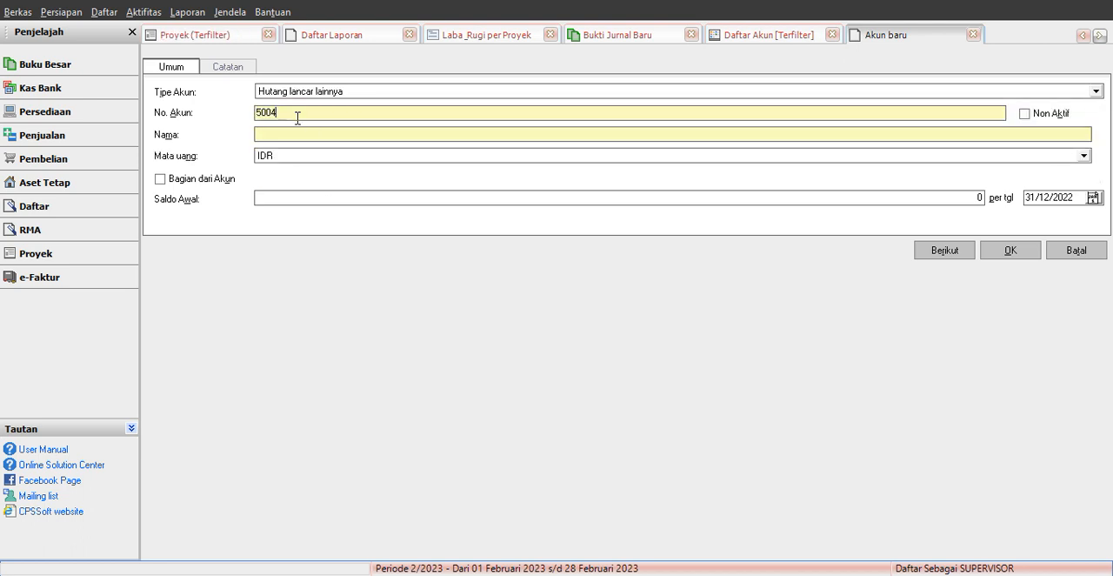
Step: Number the new account 2301, name it Hutang Beban Proyek, save it and close the account list
key(BackSpace)
text(23)
text(Hutang Beban Proyek)
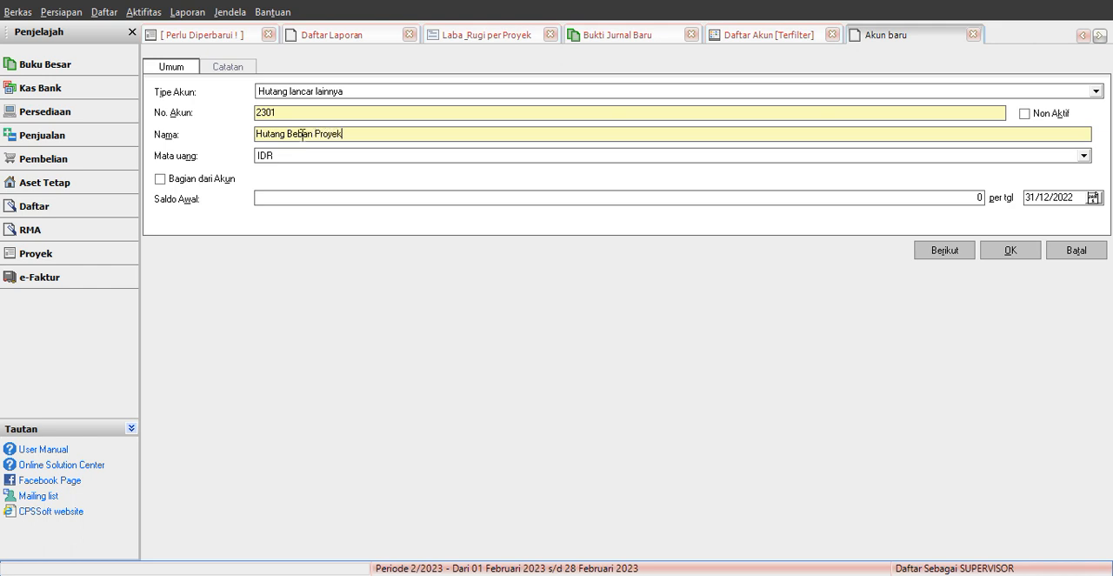
click(1004, 247)
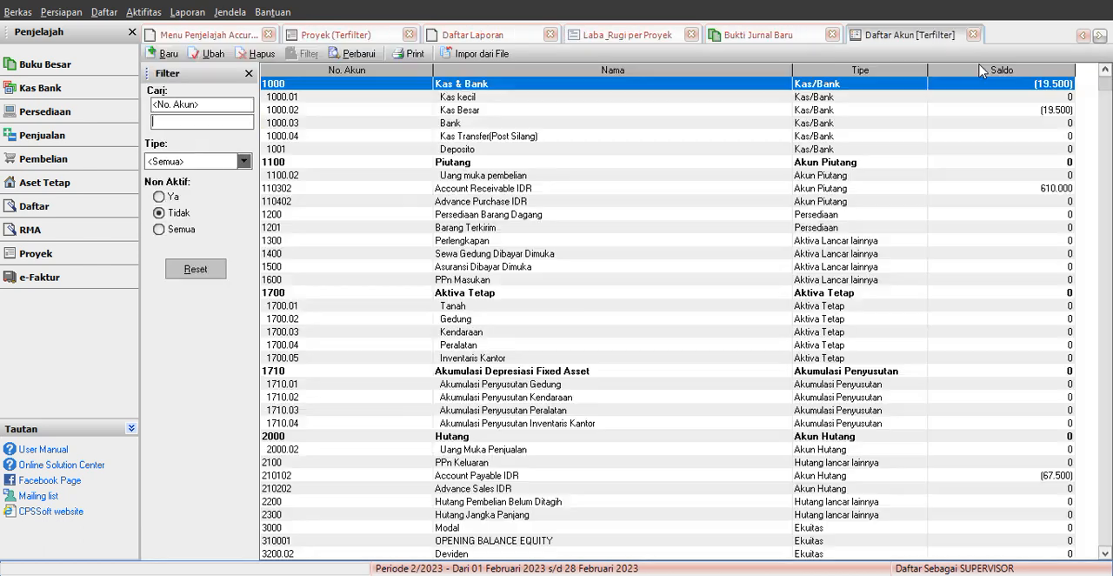
click(972, 34)
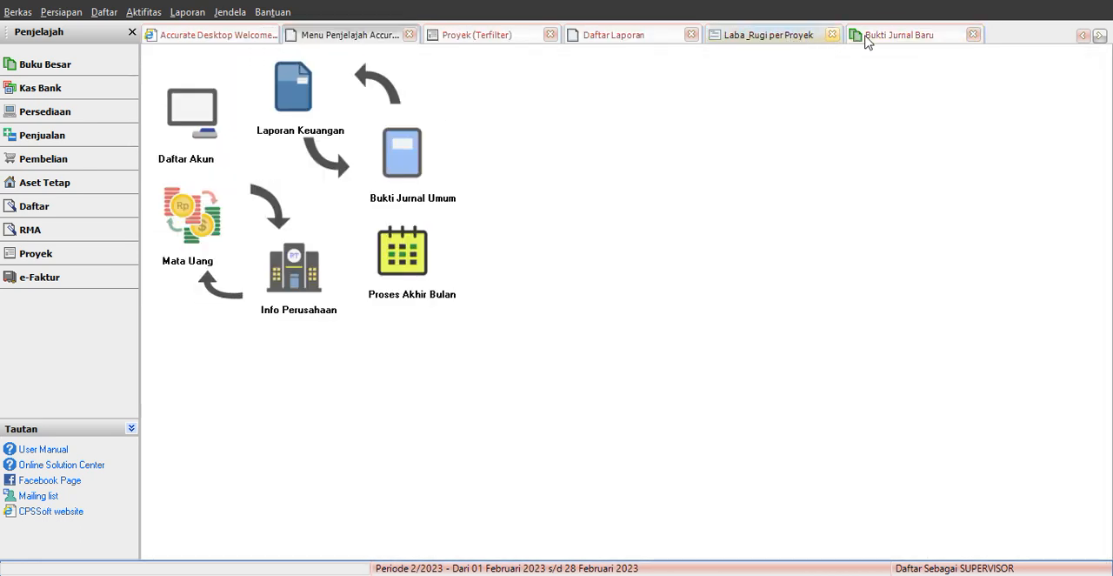
Step: Return to the journal voucher and put account 2301 Hutang Beban Proyek on its second line
click(858, 38)
click(266, 224)
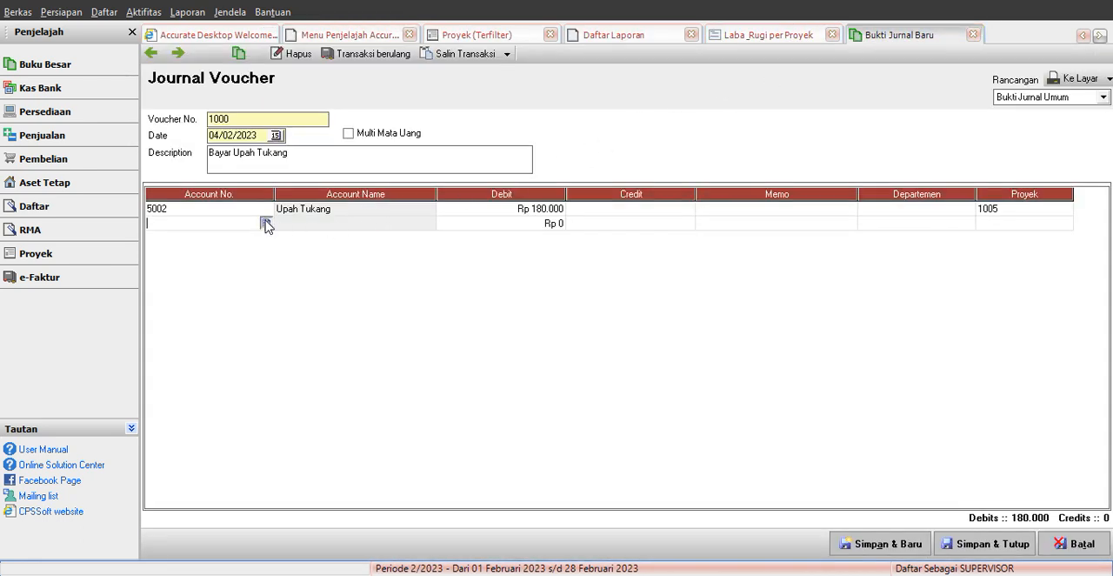
text(hut)
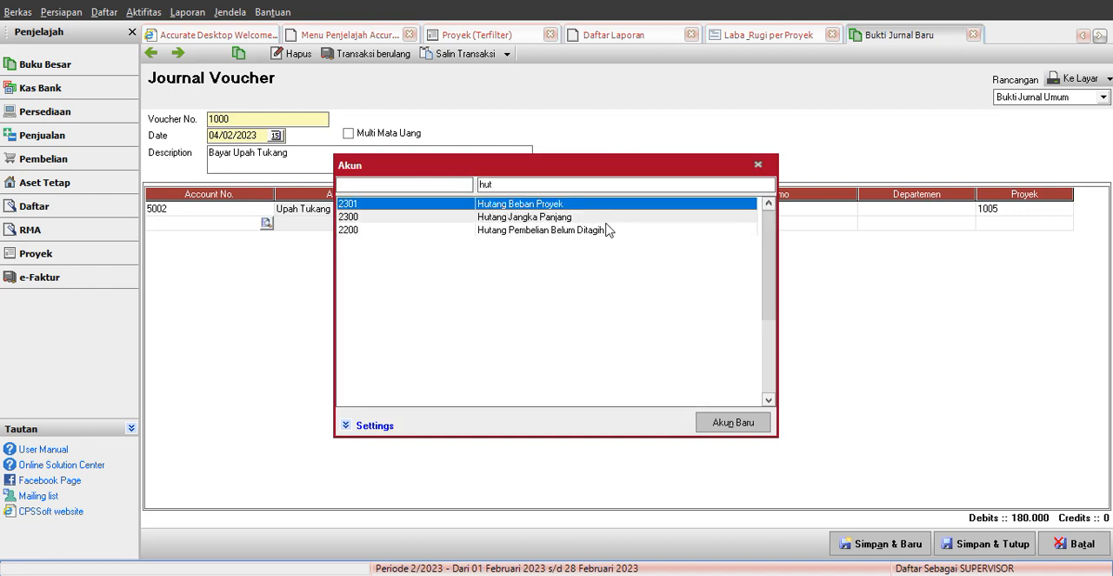
double_click(546, 205)
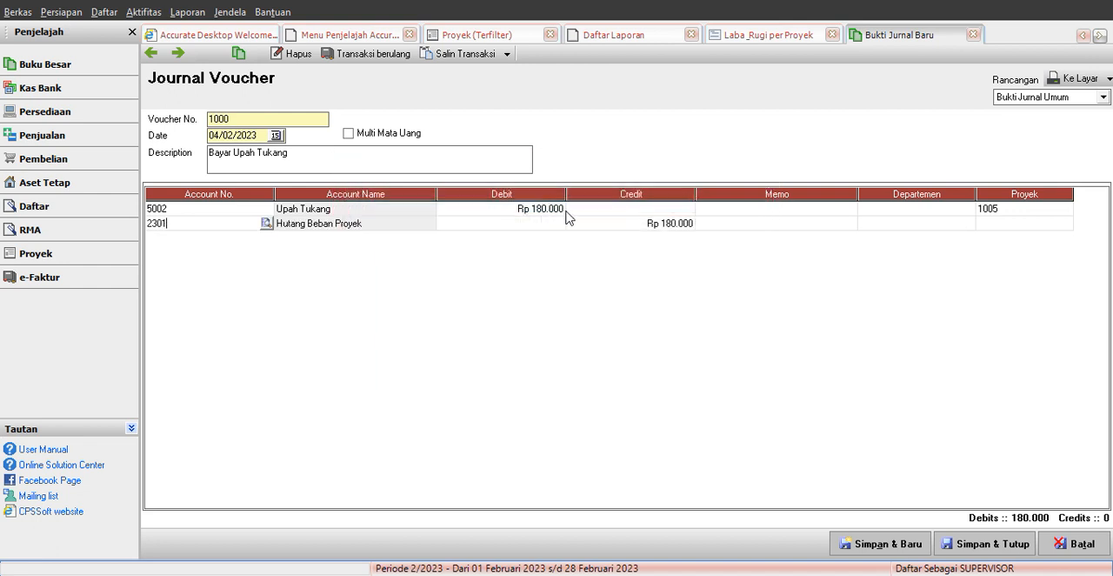
Step: Assign project 1005 Proyek Rumah Blok 1 to the Hutang Beban Proyek line, and save and close the journal voucher
click(1029, 223)
click(1033, 226)
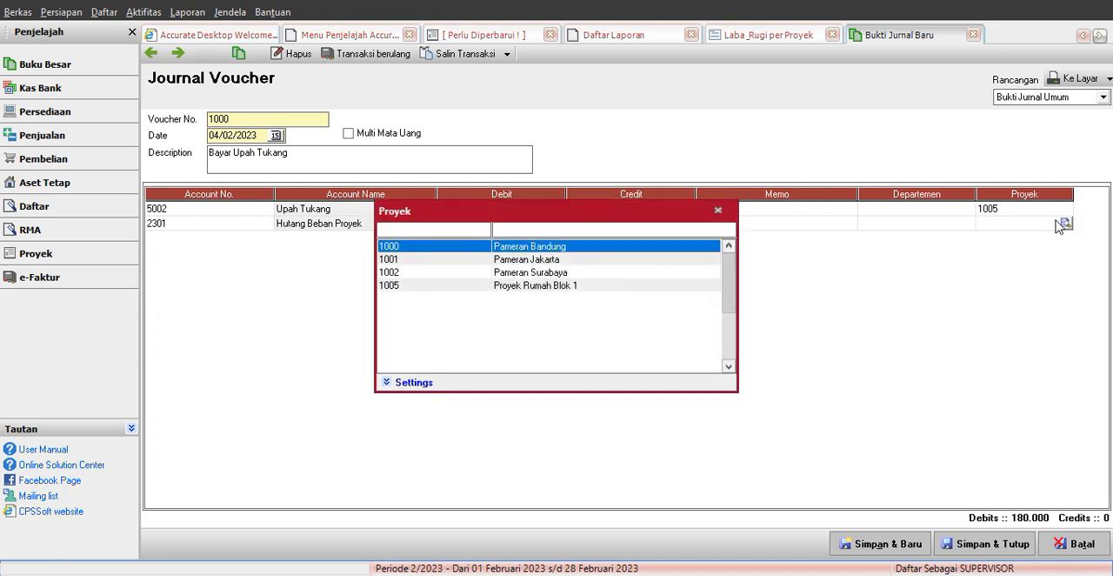
click(536, 287)
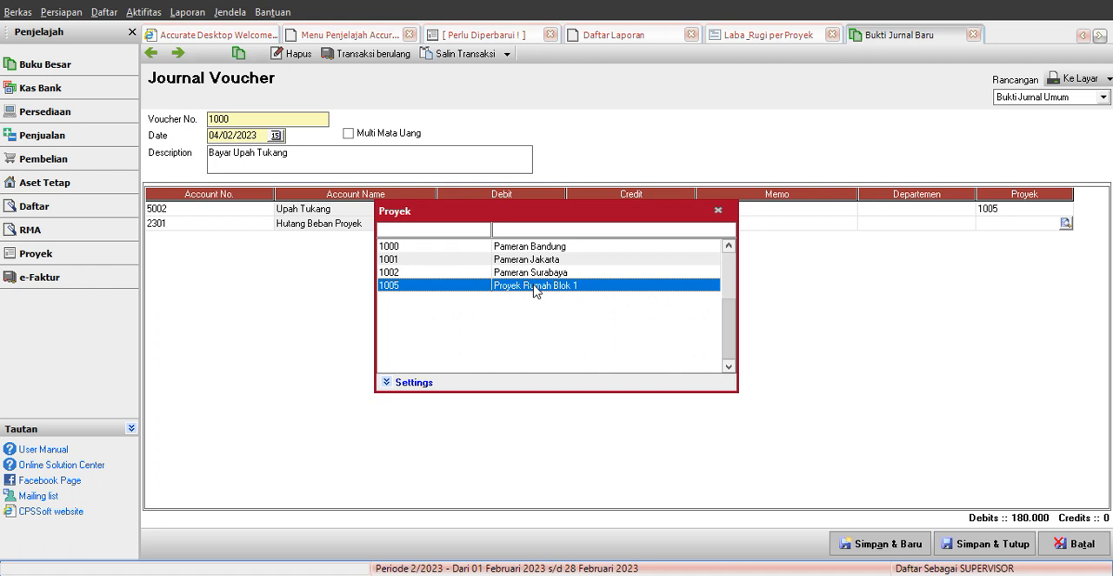
double_click(536, 286)
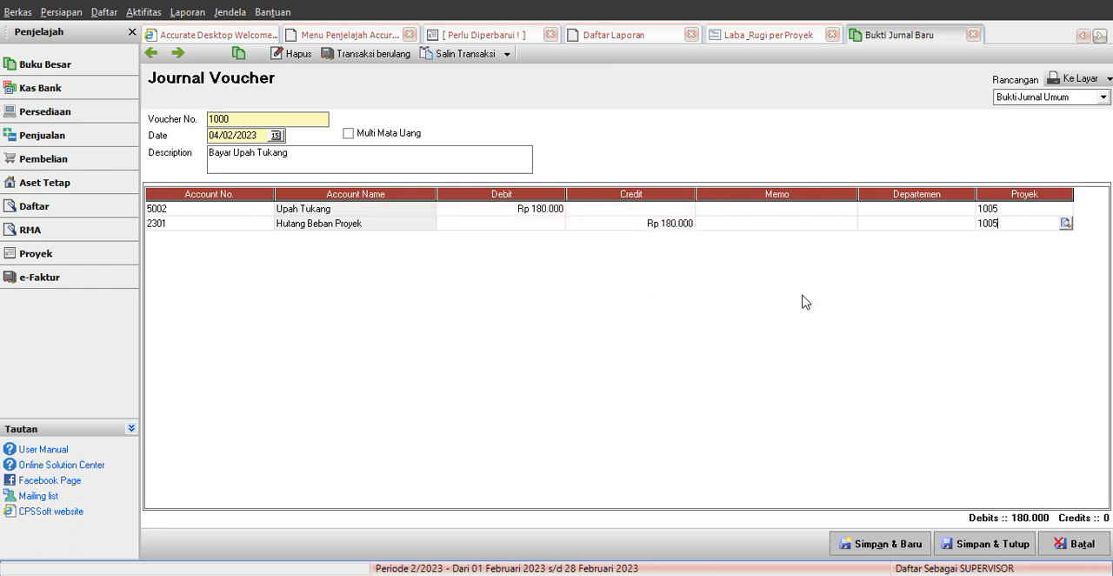
click(963, 543)
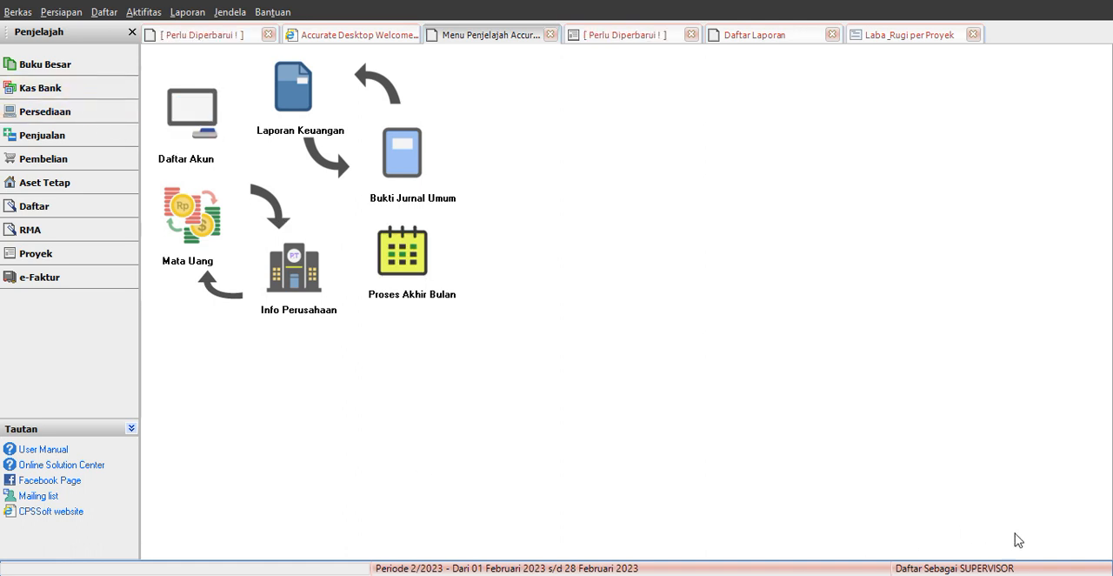
Step: Start a new other payment paid from Kas Besar with the memo Bayar Gaji dan Transpotrasi
click(54, 96)
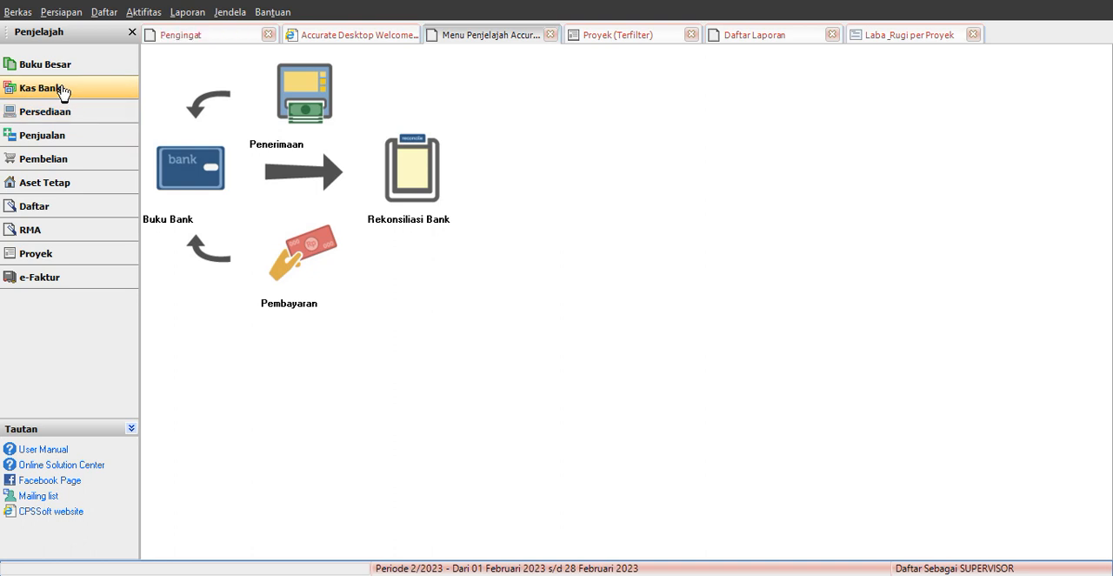
click(300, 261)
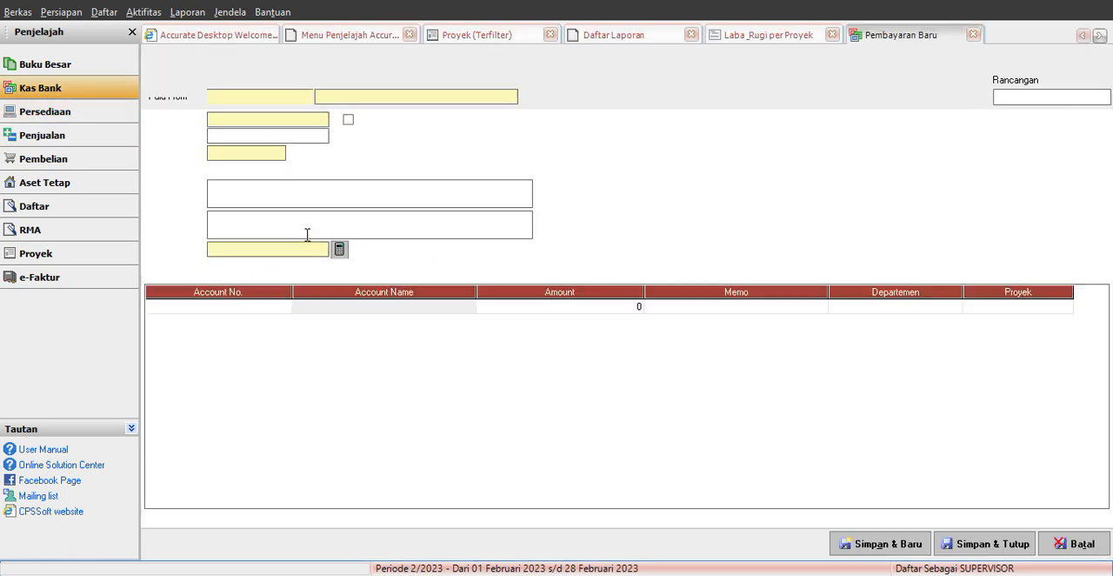
click(354, 97)
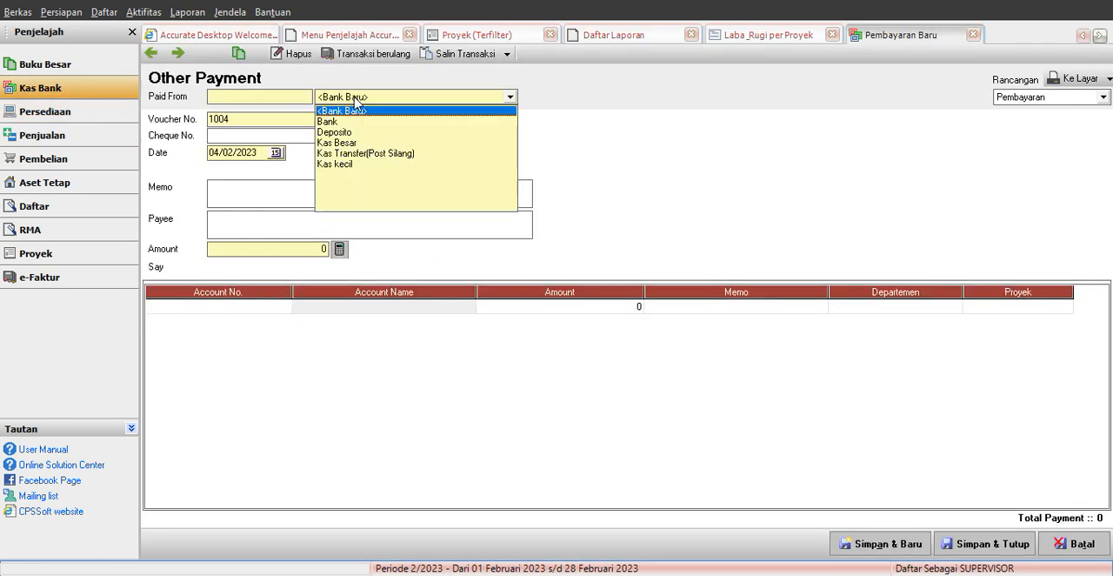
click(345, 145)
click(265, 198)
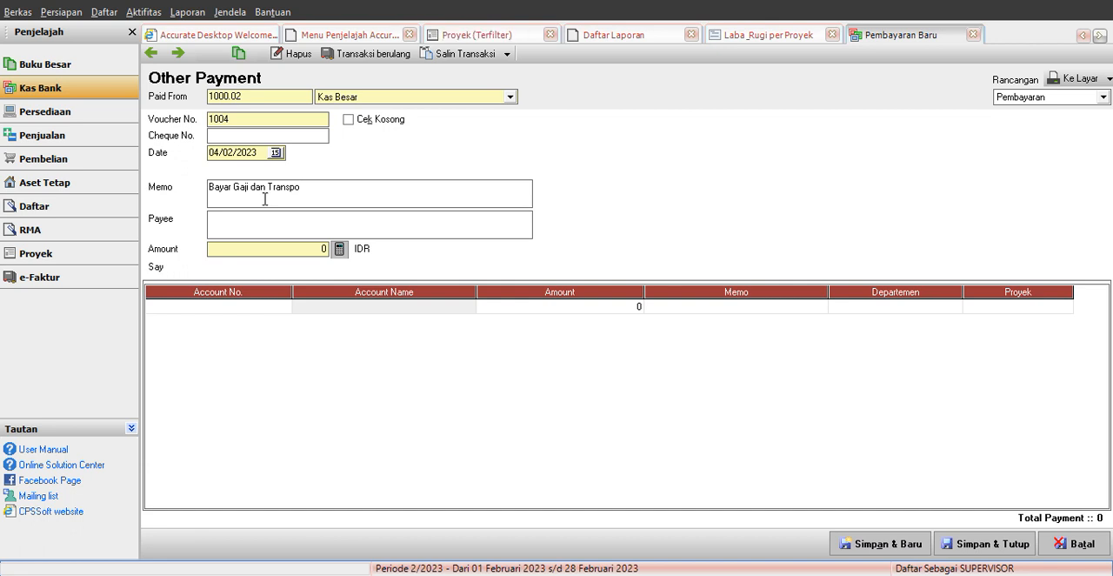
Step: Find the account Biaya Gaji, Lembur & THR (6201.01) by searching for gaji and add it to the payment's first line
click(272, 307)
click(285, 307)
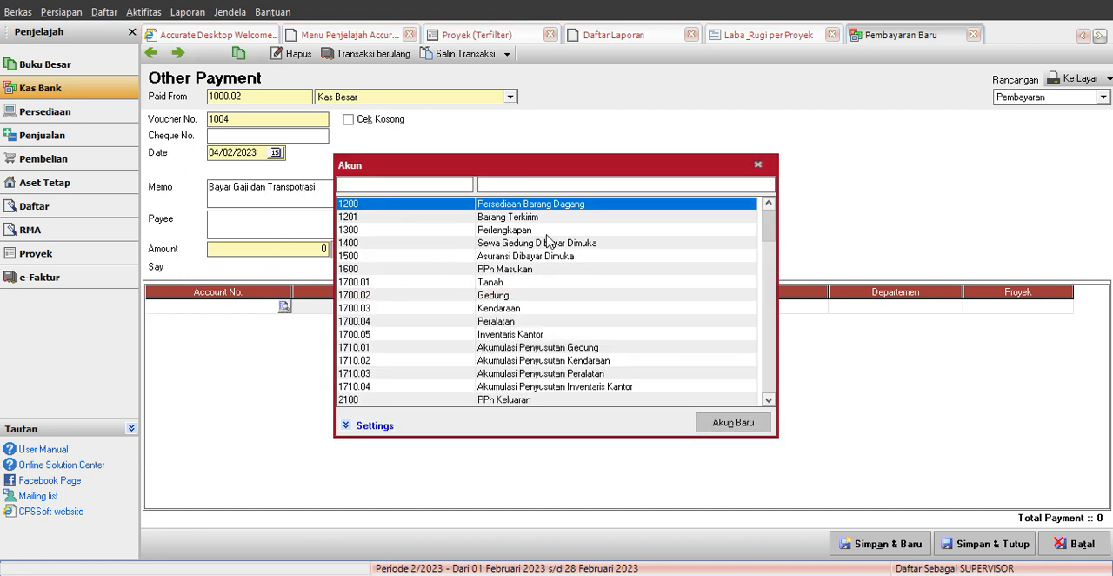
click(530, 186)
text(gaji)
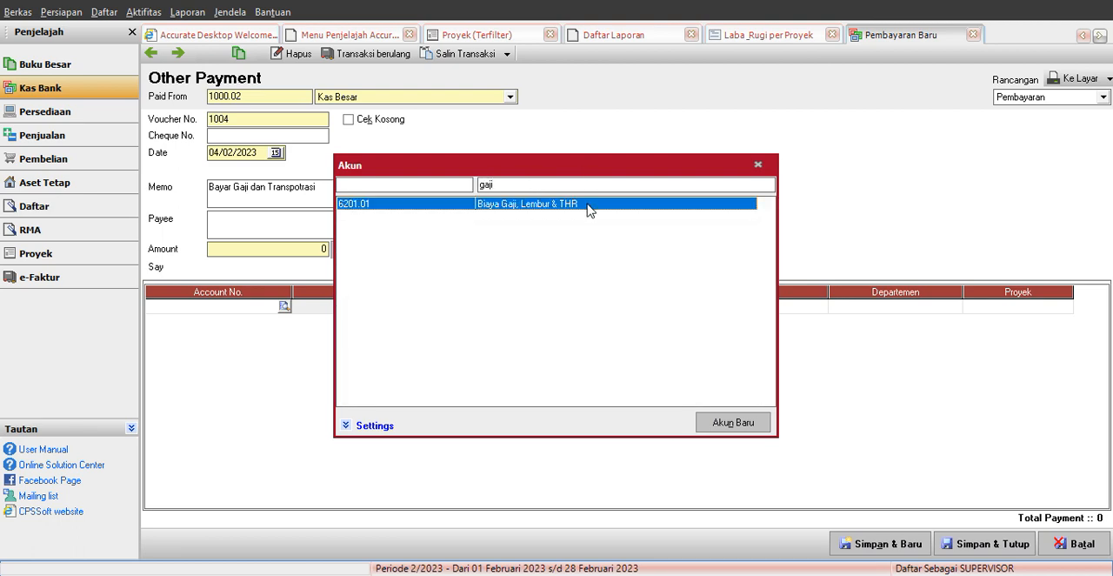
double_click(588, 209)
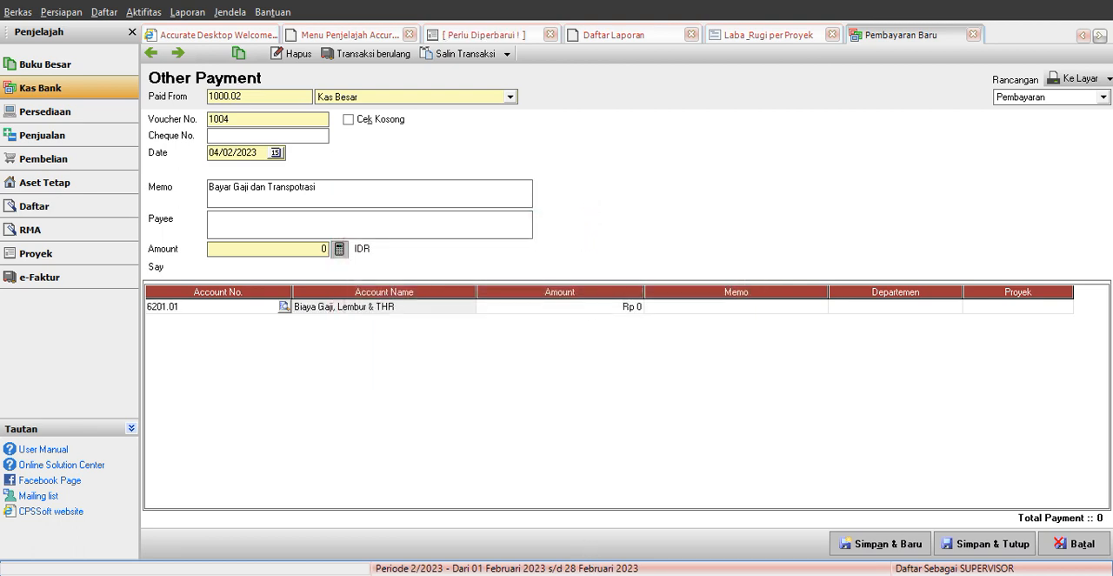
Step: Check the actual salary cost in Excel and enter 5000 as the amount on the Biaya Gaji, Lembur & THR line in Accurate
key(alt+Tab)
click(731, 428)
click(620, 310)
text(5000)
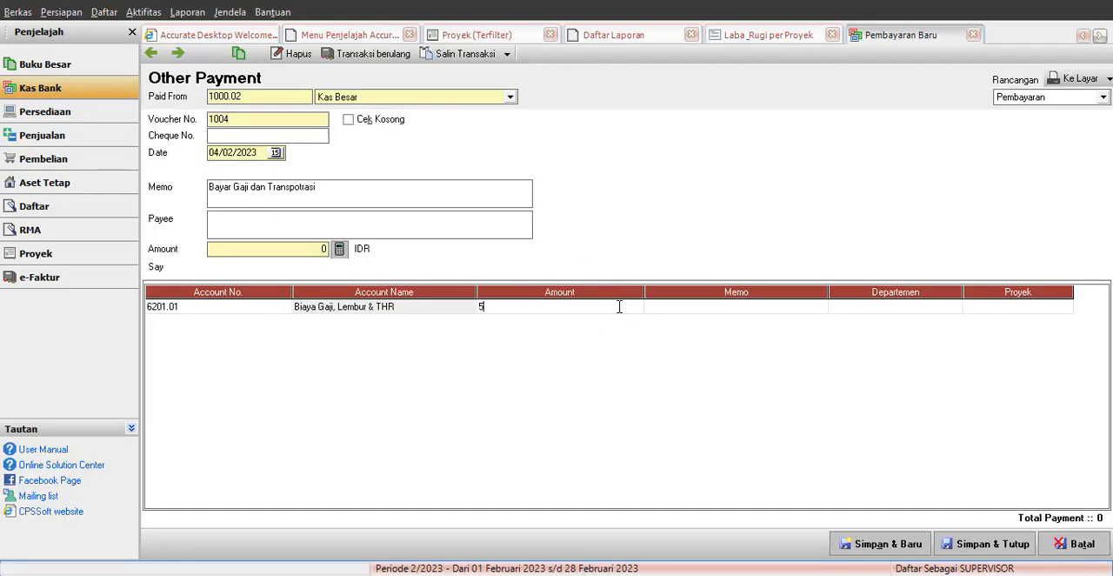
Step: Assign project 1005 Proyek Rumah Blok 1 to the Biaya Gaji, Lembur & THR payment line
click(1063, 309)
click(1066, 307)
click(542, 286)
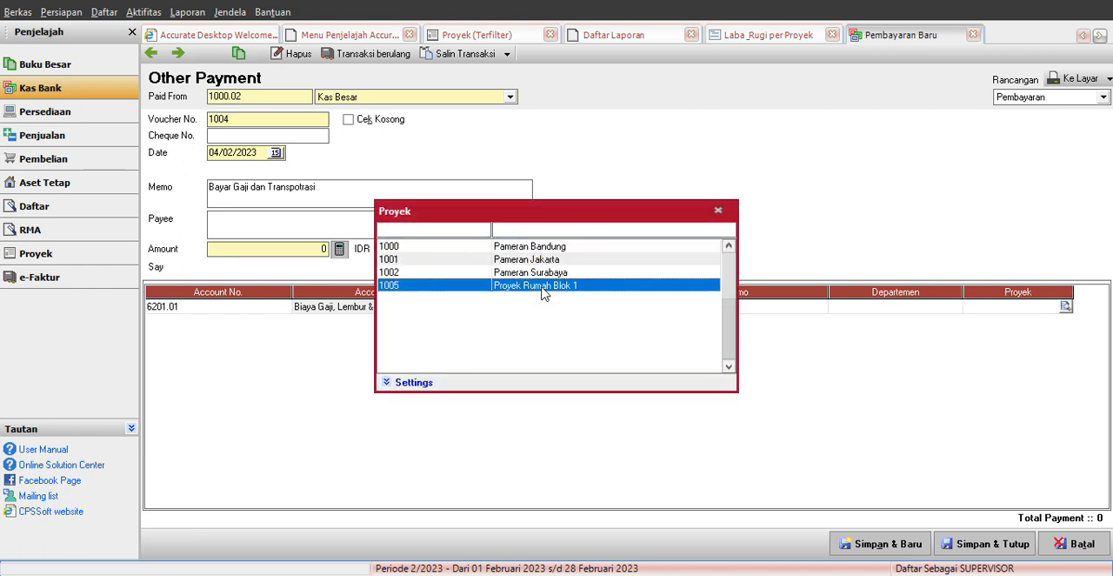
double_click(541, 288)
Step: Add a second payment line for the account Transportasi Pembelian (5003), finding it by searching account names for tra
click(271, 308)
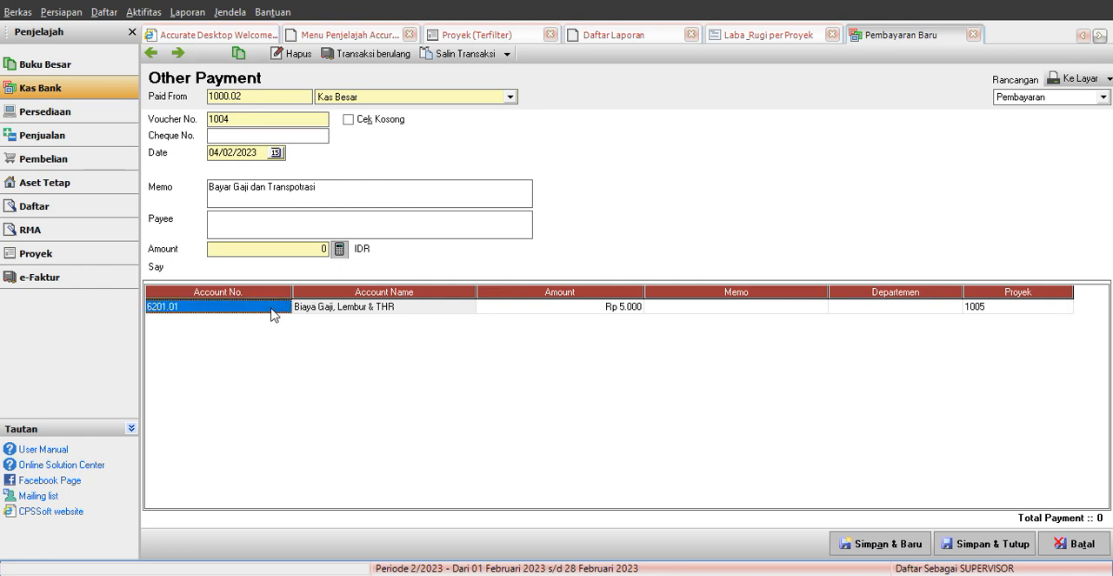
key(Down)
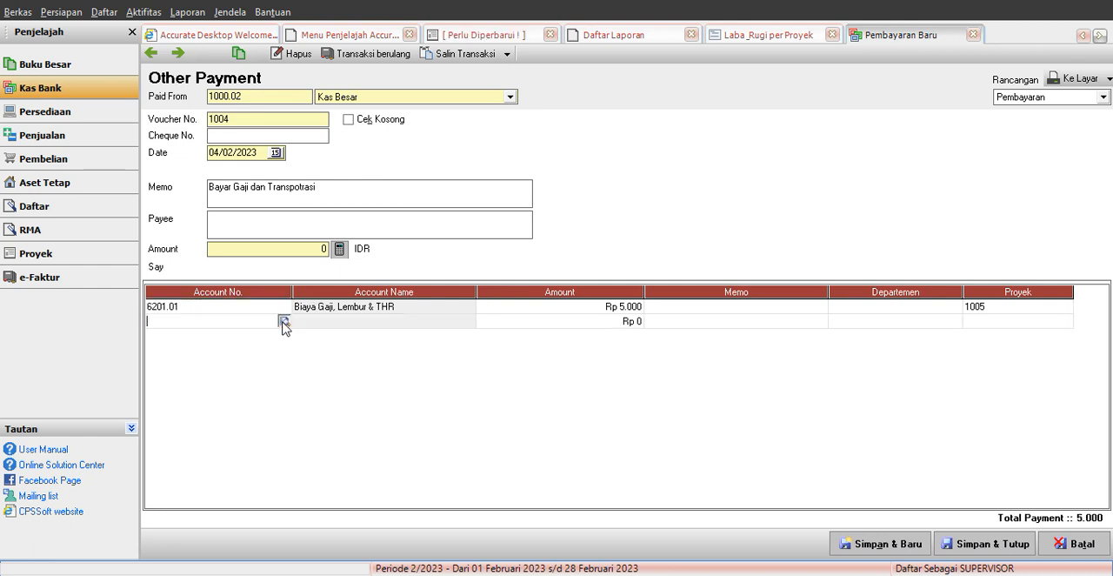
click(283, 322)
text(tra)
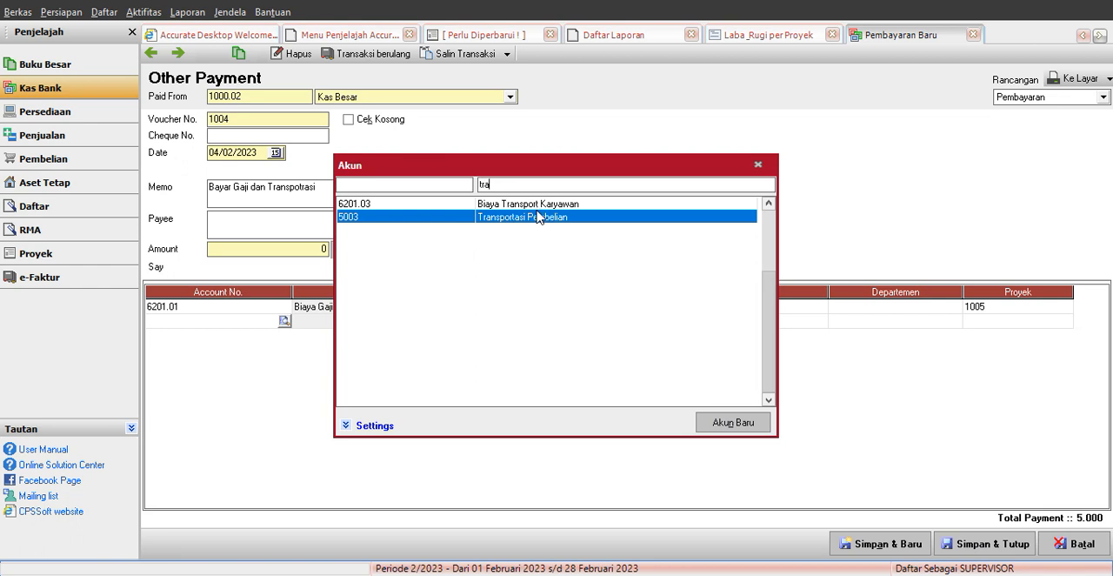
double_click(530, 217)
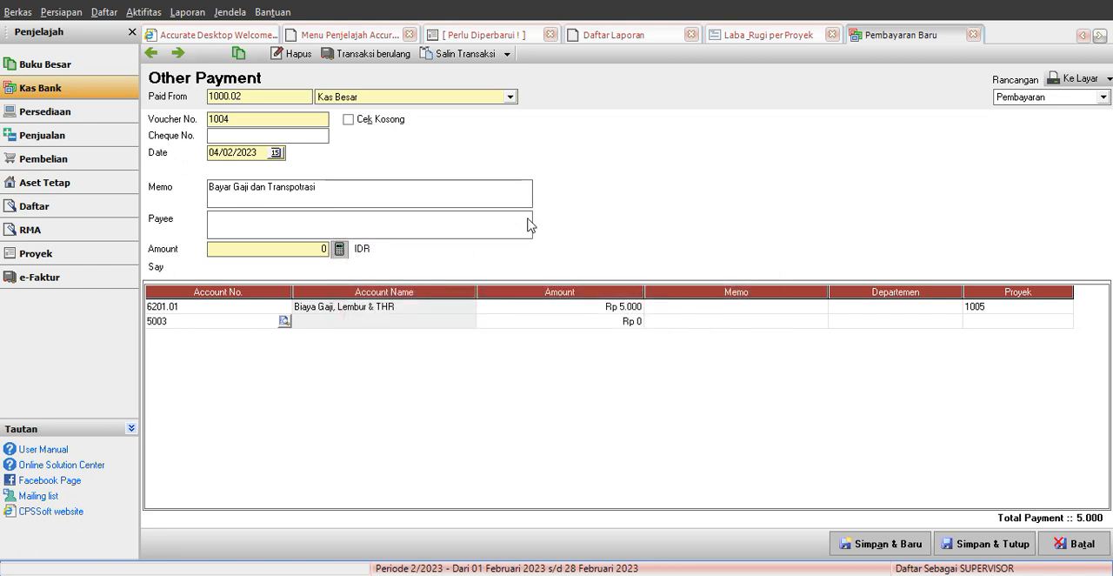
Step: Enter 5000 as the amount on the Transportasi Pembelian line and assign it to project 1005 Proyek Rumah Blok 1
click(629, 322)
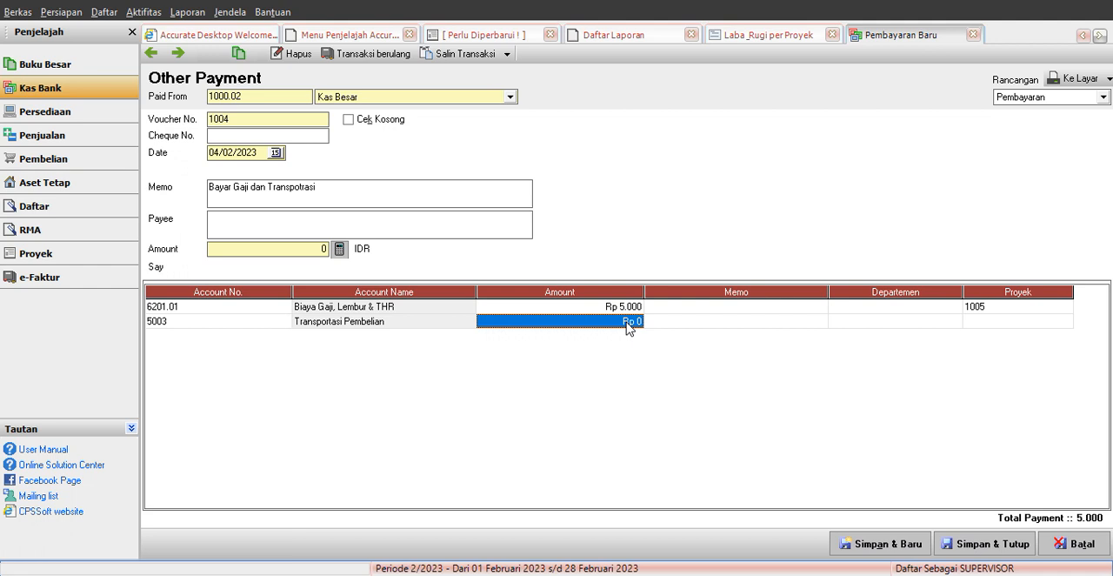
text(5.)
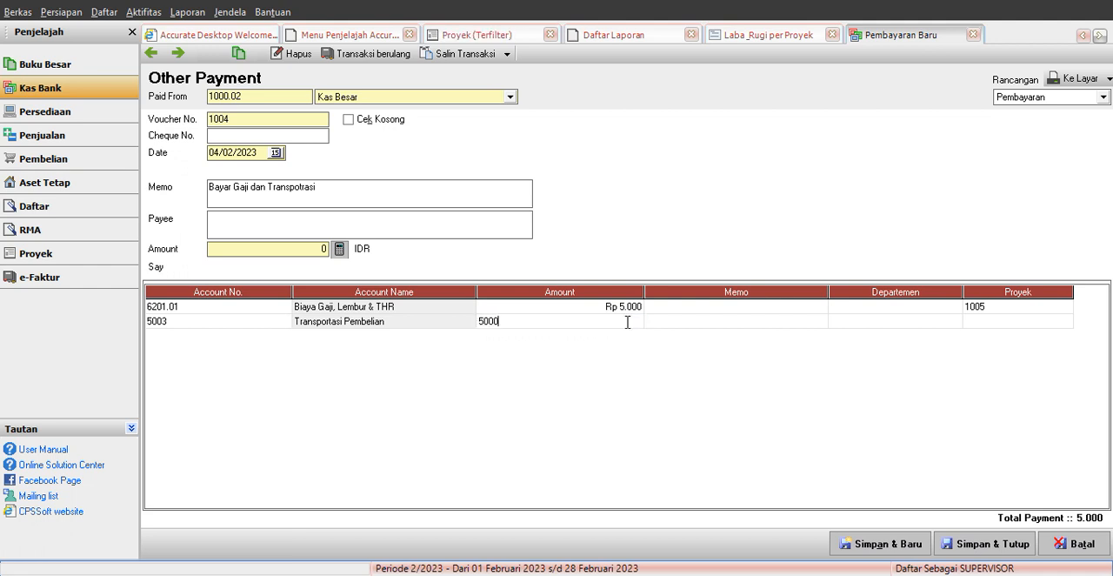
text(000)
click(1056, 322)
click(1065, 321)
click(554, 287)
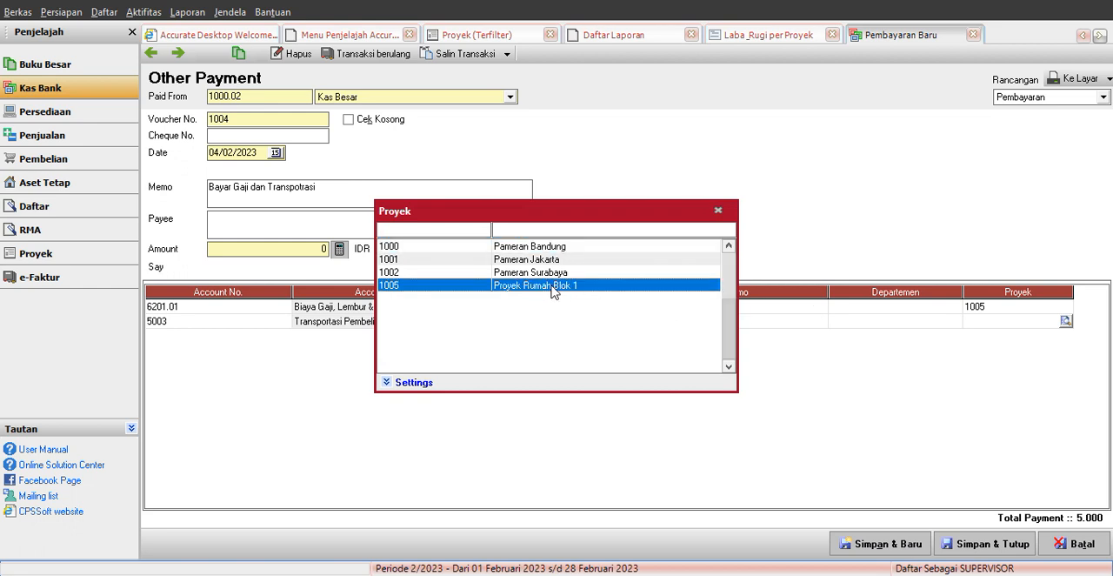
double_click(551, 287)
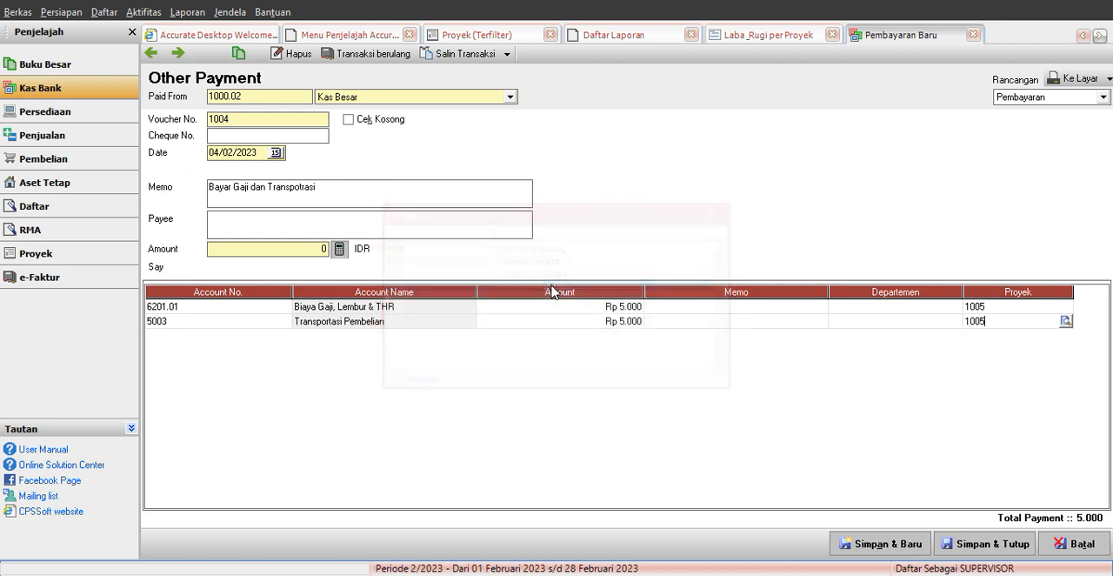
Step: Calculate the payment's header amount from its lines, then save and close the payment
click(340, 249)
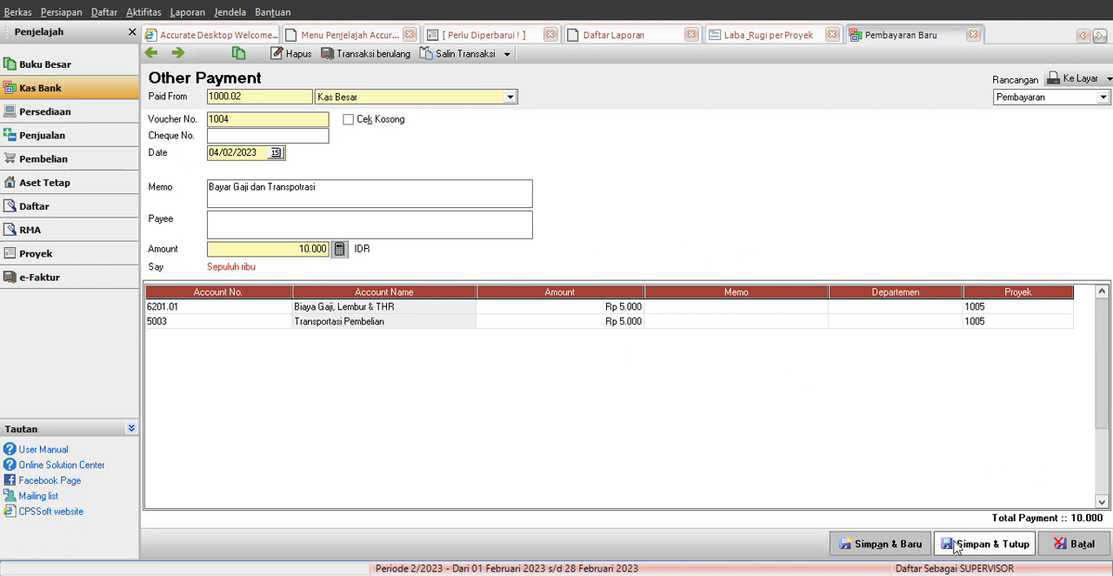
click(949, 543)
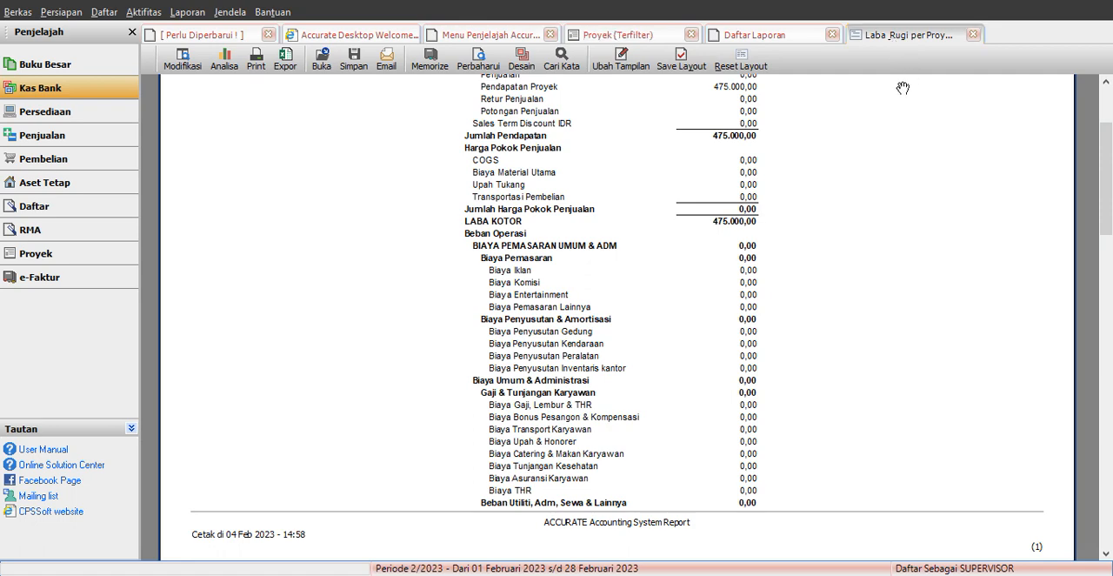
Step: Refresh the Laba & Rugi per Proyek report and review the costs and operating income of Proyek Rumah Blok 1
click(473, 73)
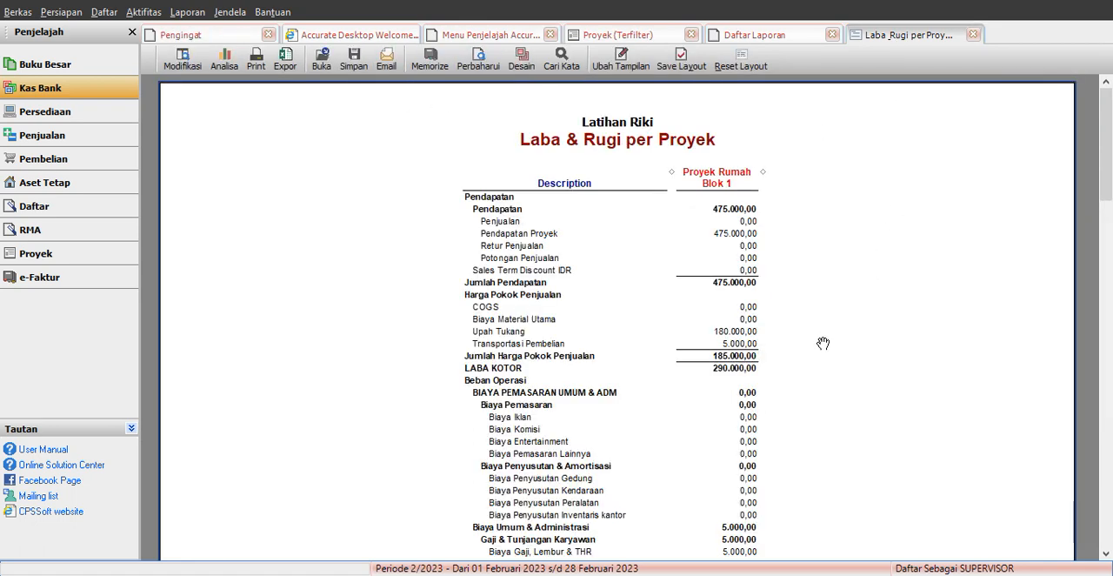
scroll(822, 361, down, 3)
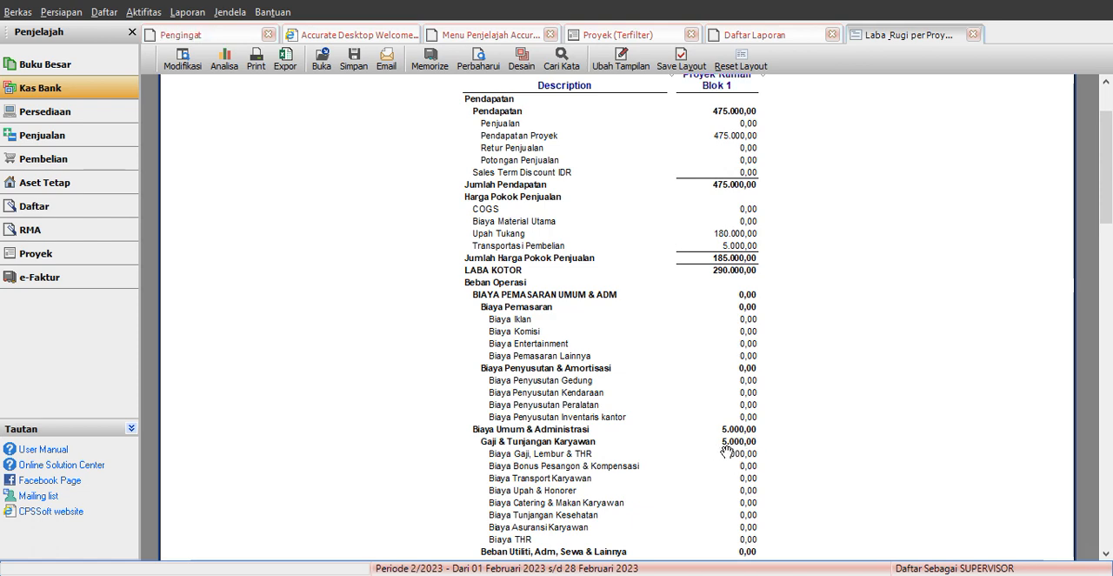
scroll(789, 452, down, 13)
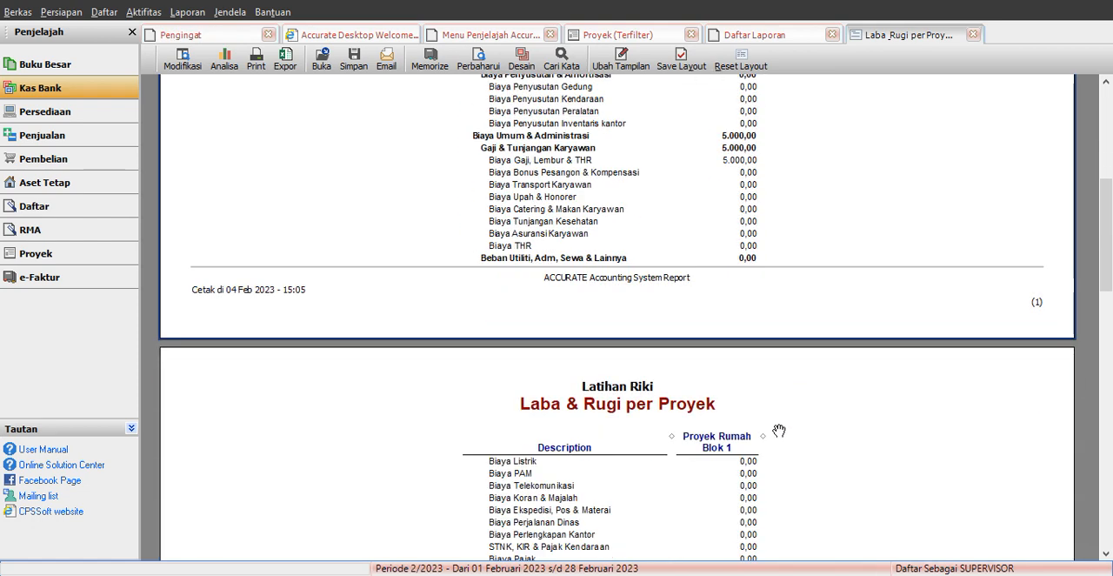
scroll(779, 427, down, 5)
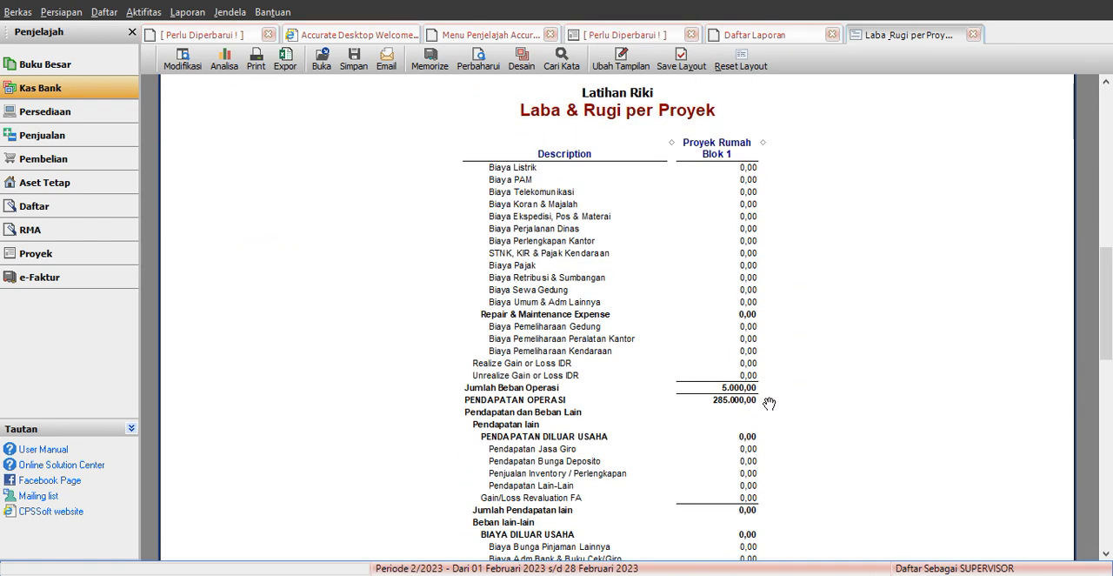
scroll(777, 400, down, 4)
scroll(776, 398, up, 20)
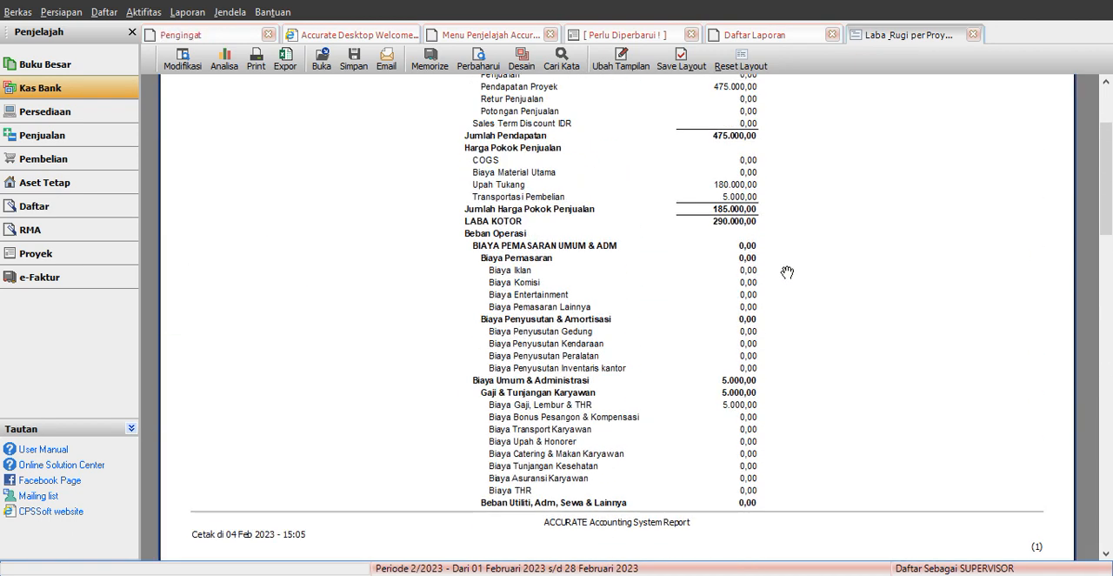
scroll(739, 210, up, 3)
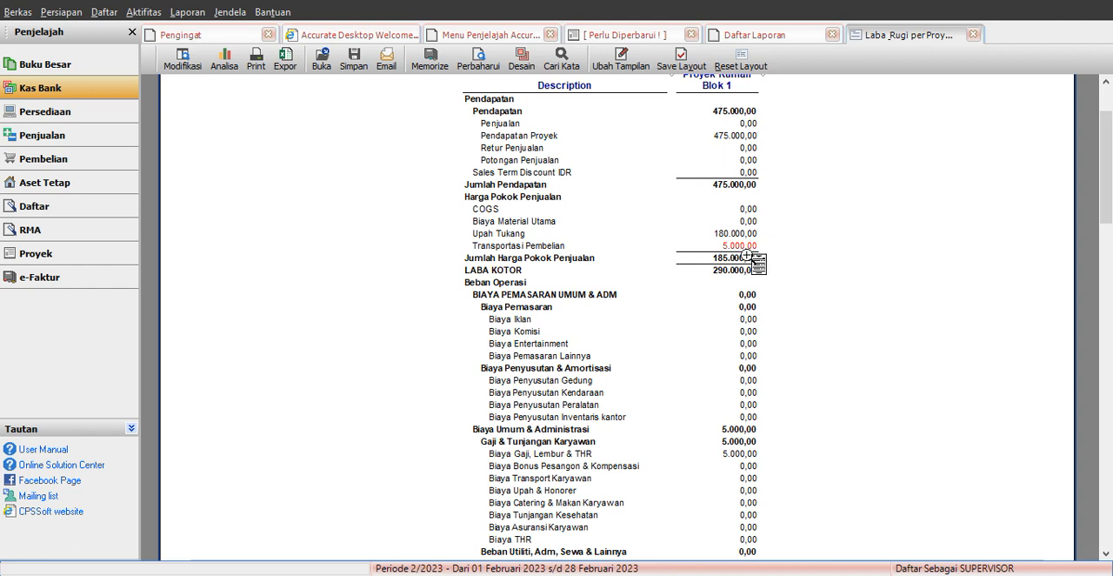